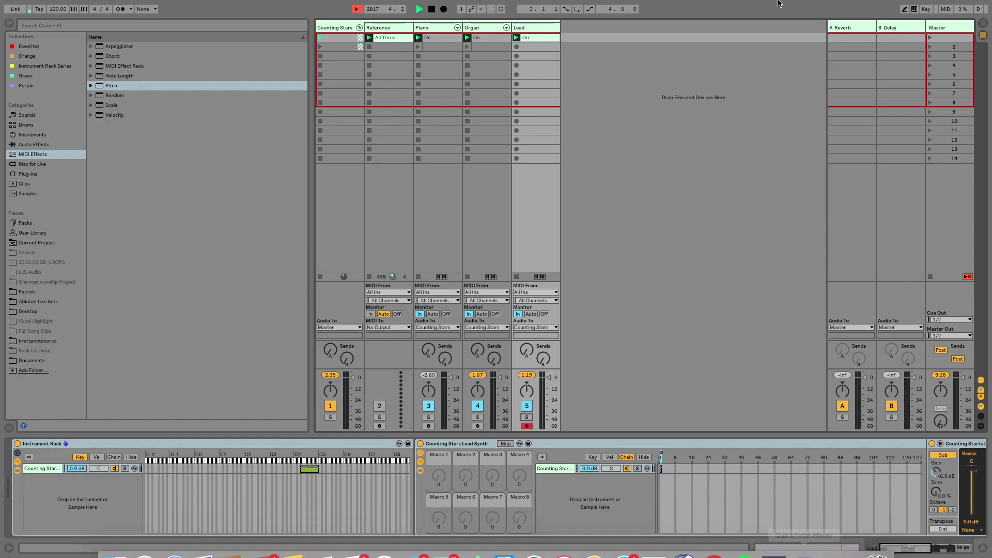
Examine the Chords chain and its chord trigger devices in the Piano track's MIDI Effect Rack
mouse_move(781, 4)
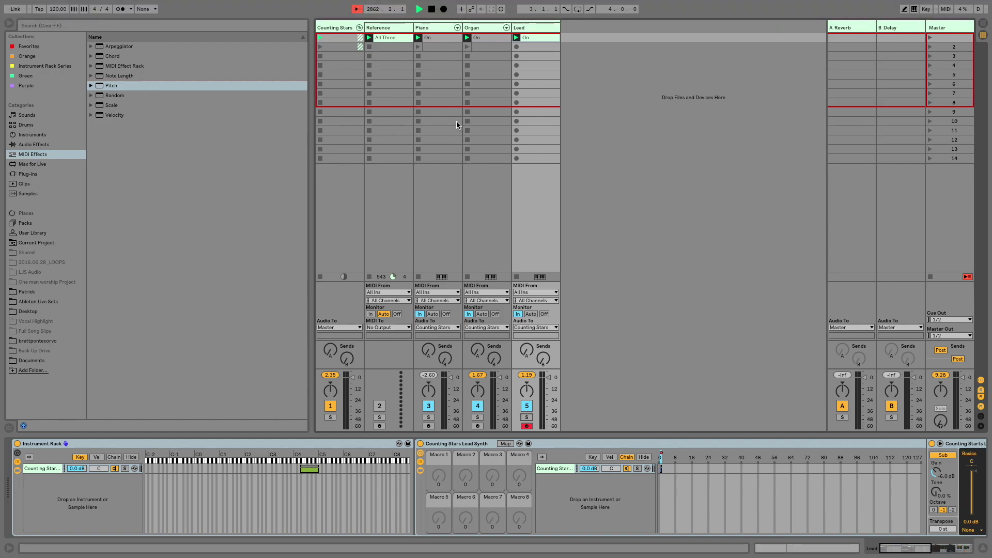
click(441, 29)
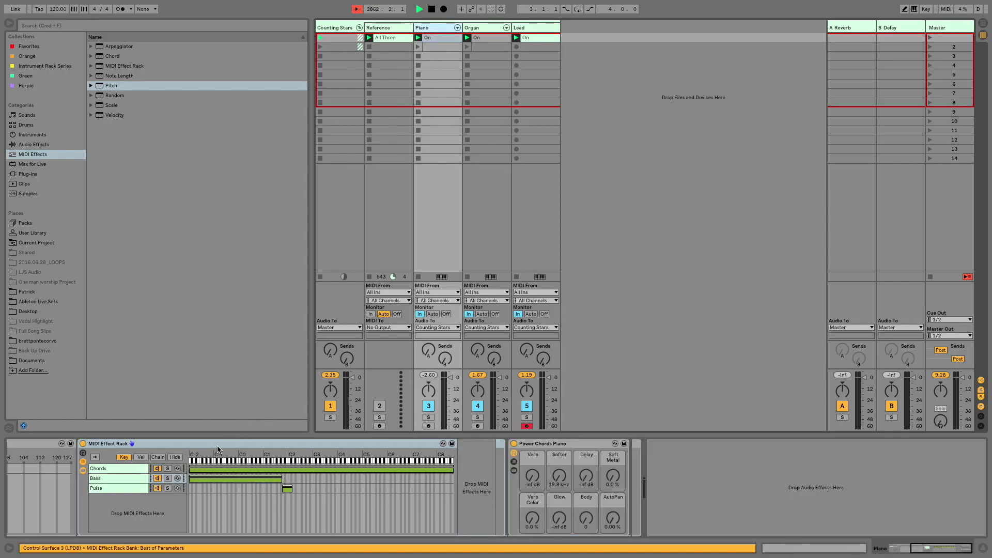
click(113, 457)
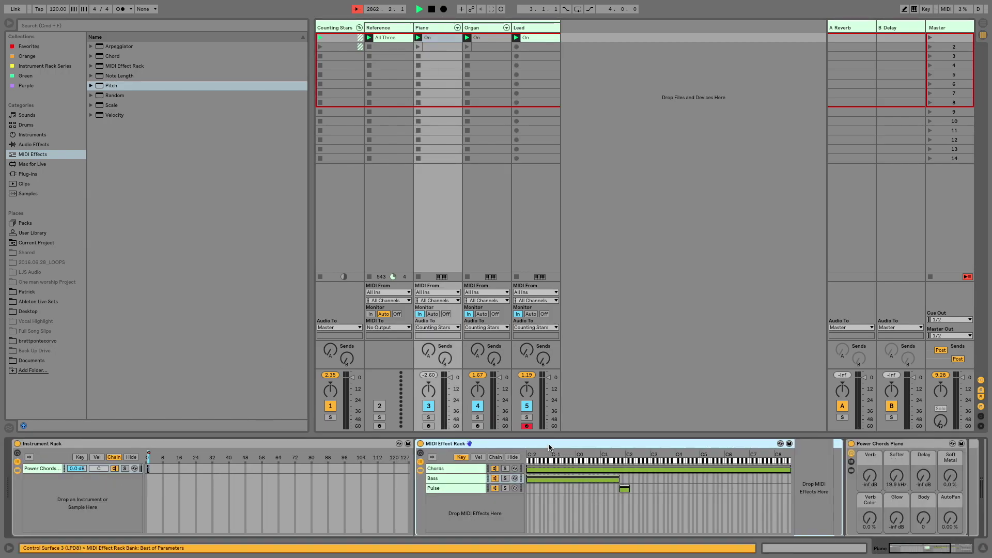
click(450, 470)
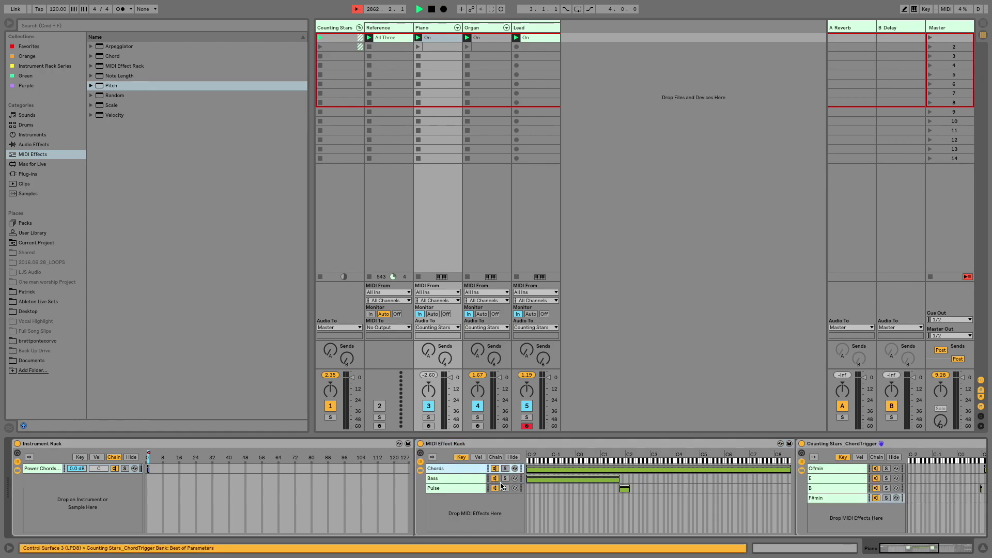
scroll(463, 497, right, 10)
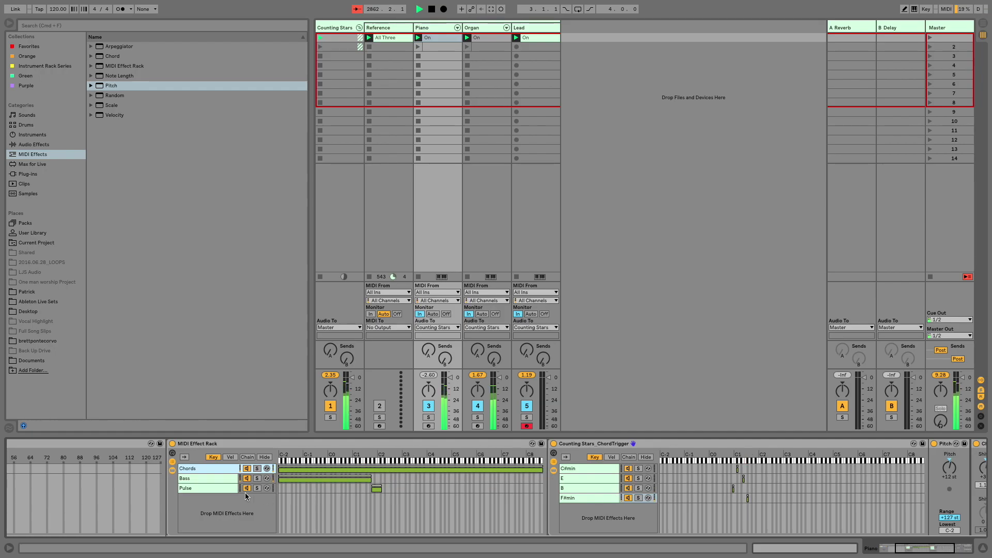
Silence the Organ track and examine the Bass and Pulse chains in the Piano track's MIDI Effect Rack
click(200, 479)
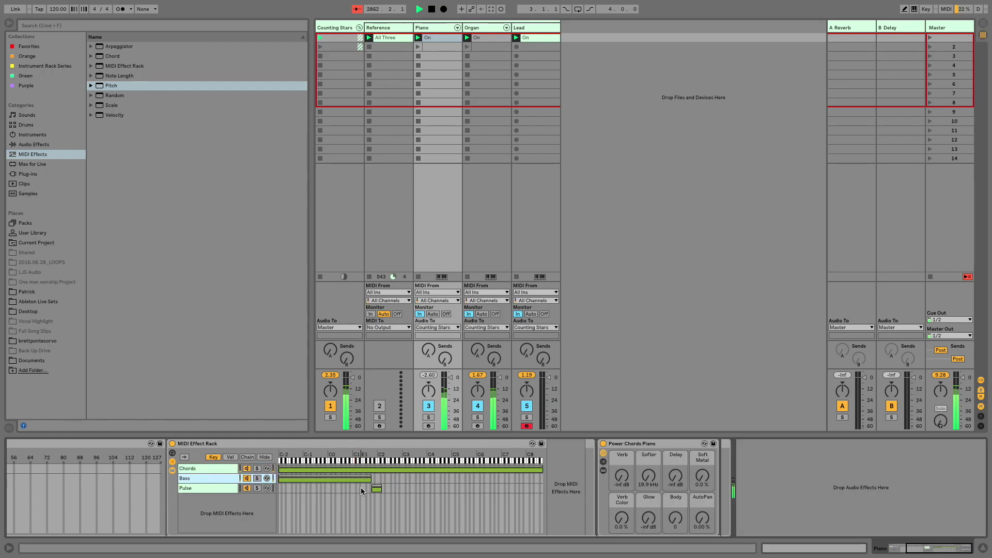
click(246, 478)
click(478, 406)
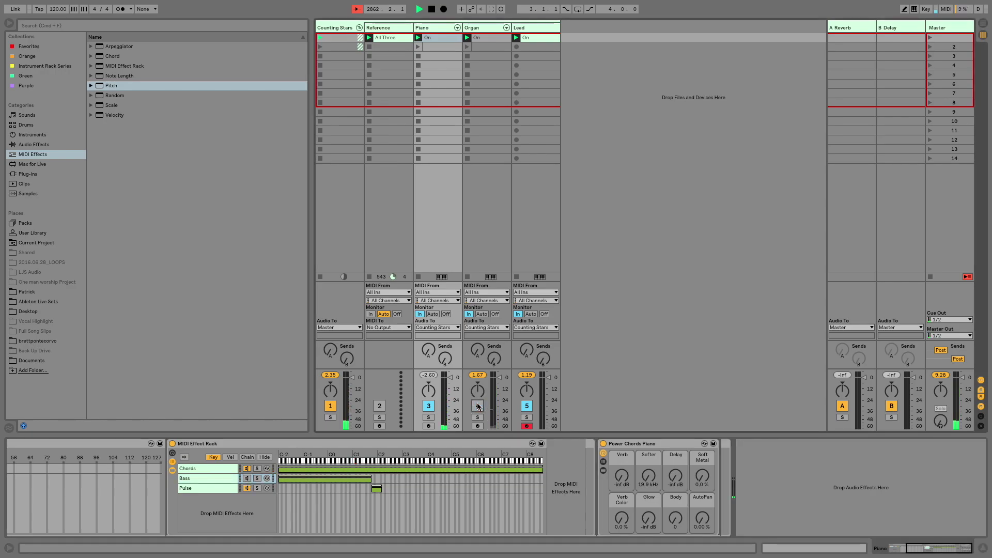
click(247, 479)
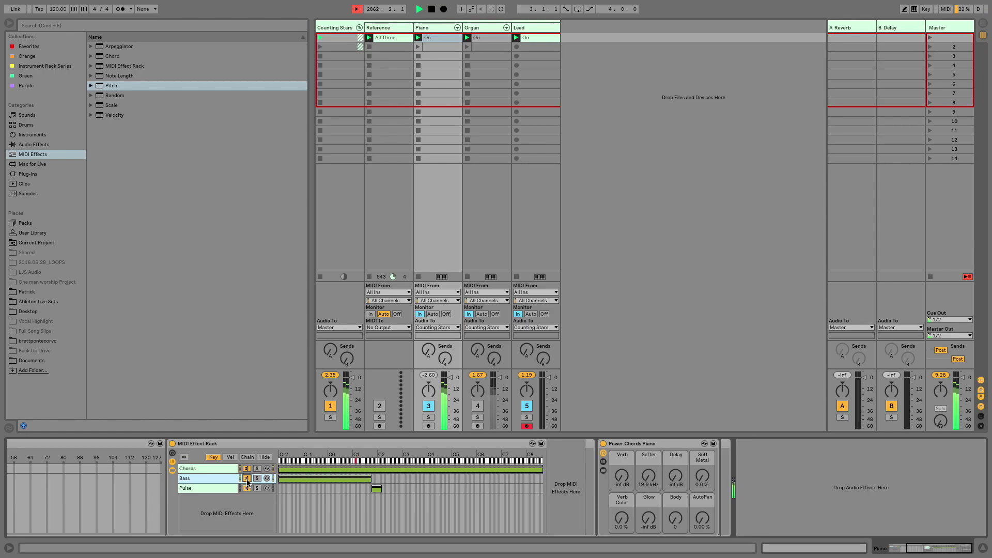
click(221, 491)
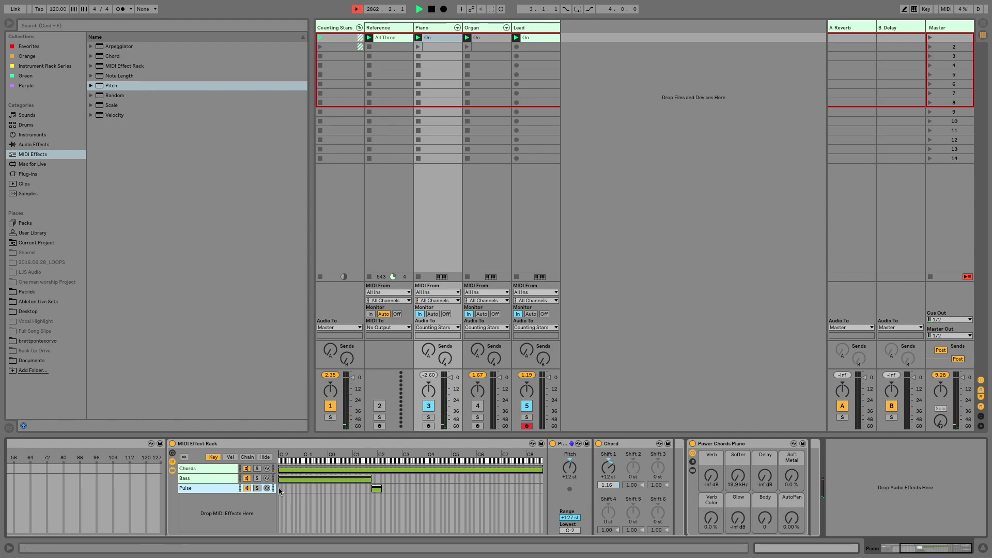
scroll(395, 486, left, 5)
Reactivate and solo the Organ track, and examine the first chain in its MIDI Effect Rack
click(478, 417)
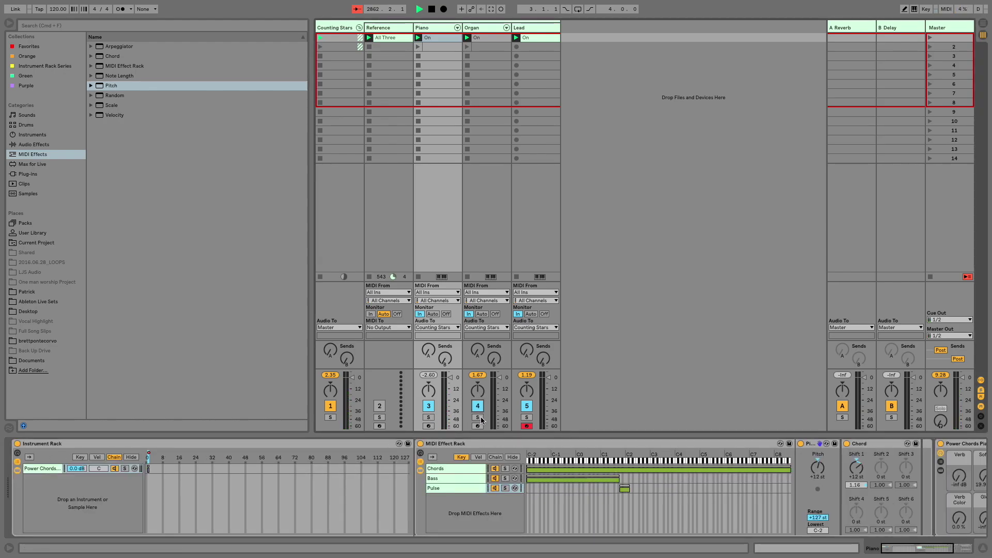
click(488, 27)
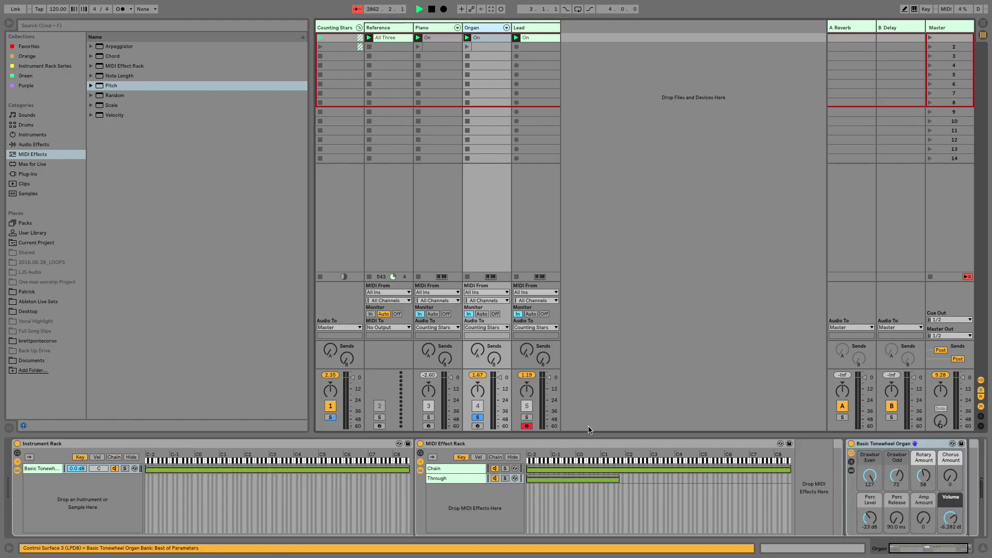
scroll(626, 470, right, 2)
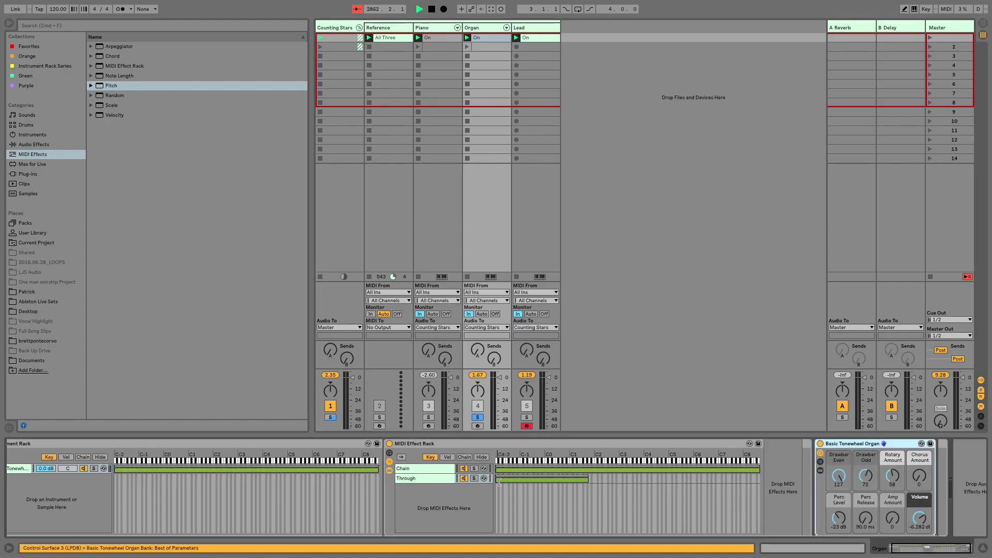
click(435, 467)
scroll(619, 467, right, 10)
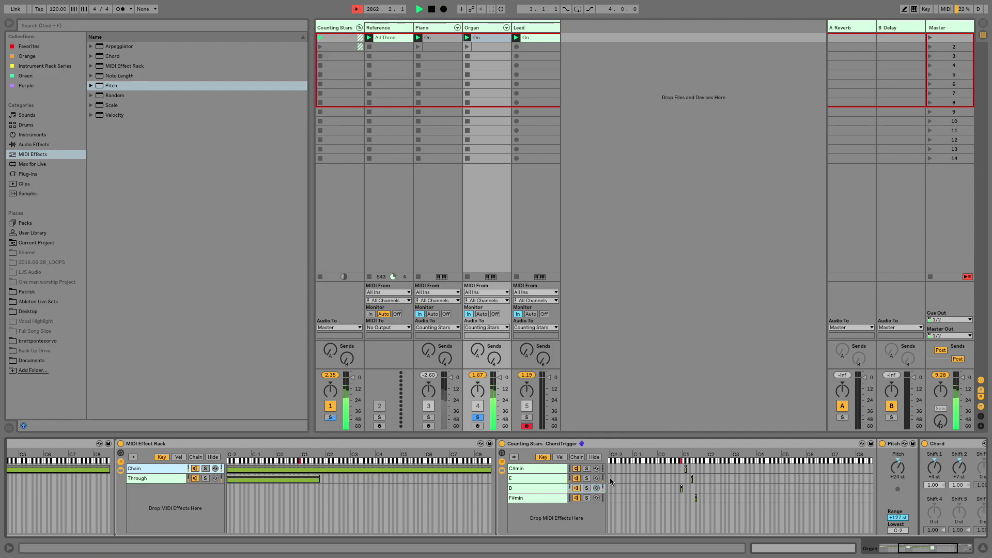
Compare the Piano and Organ tracks by soloing each in turn, and show the Lead track's devices with no solo active
click(428, 417)
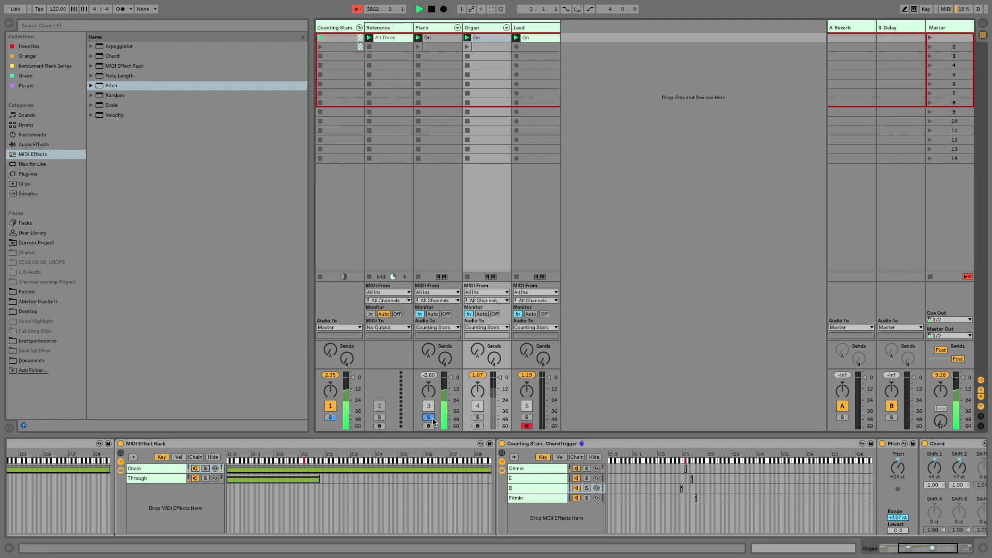
click(478, 417)
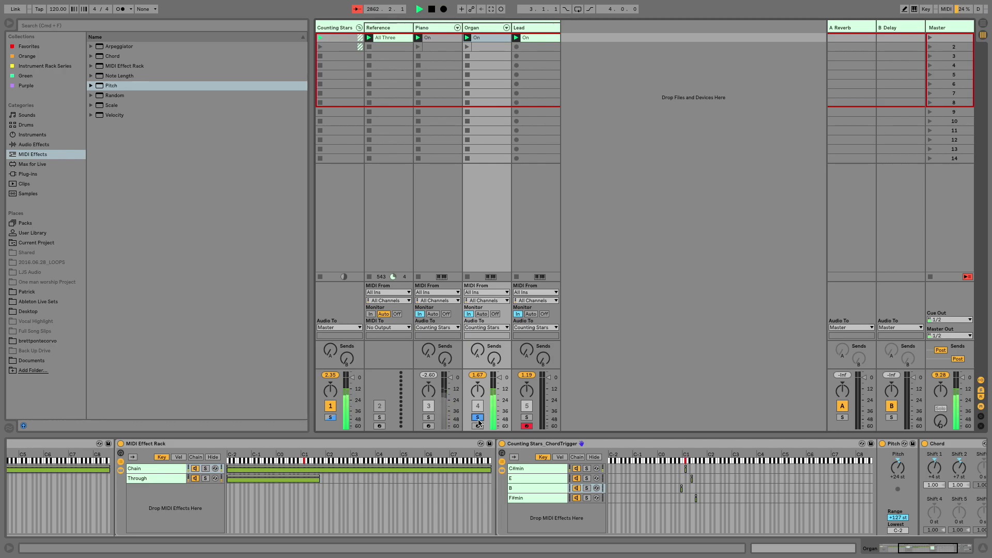
click(479, 419)
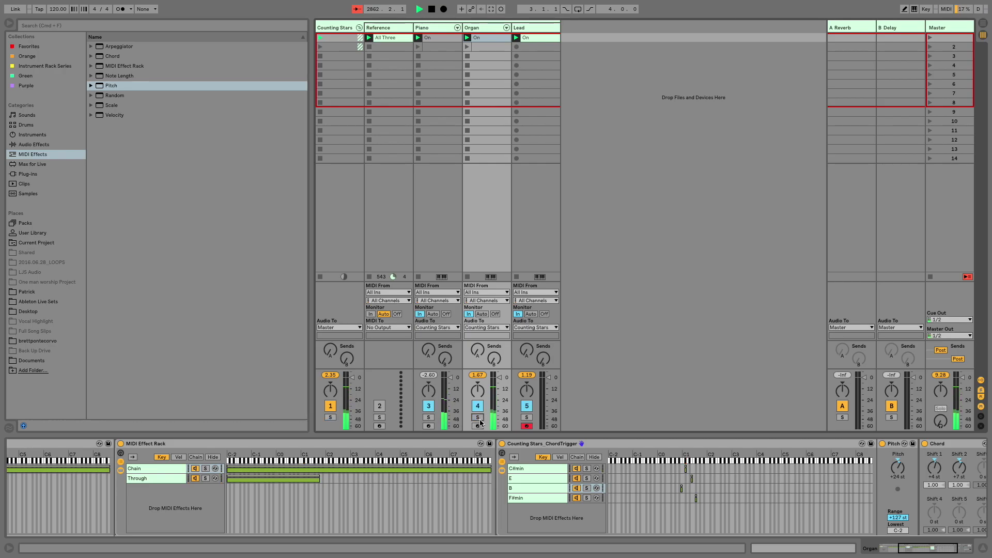
click(540, 30)
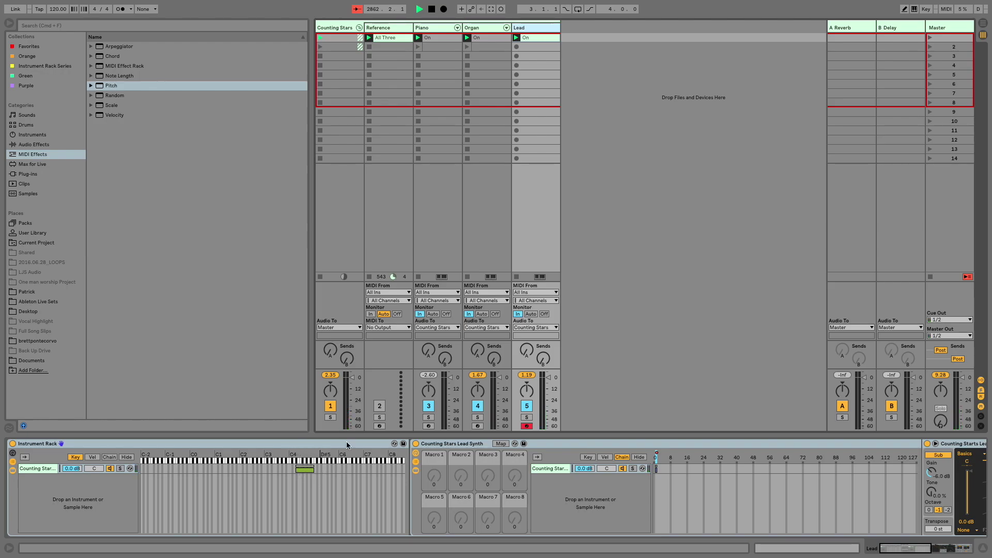
Delete the Piano, Organ and Lead tracks
click(441, 28)
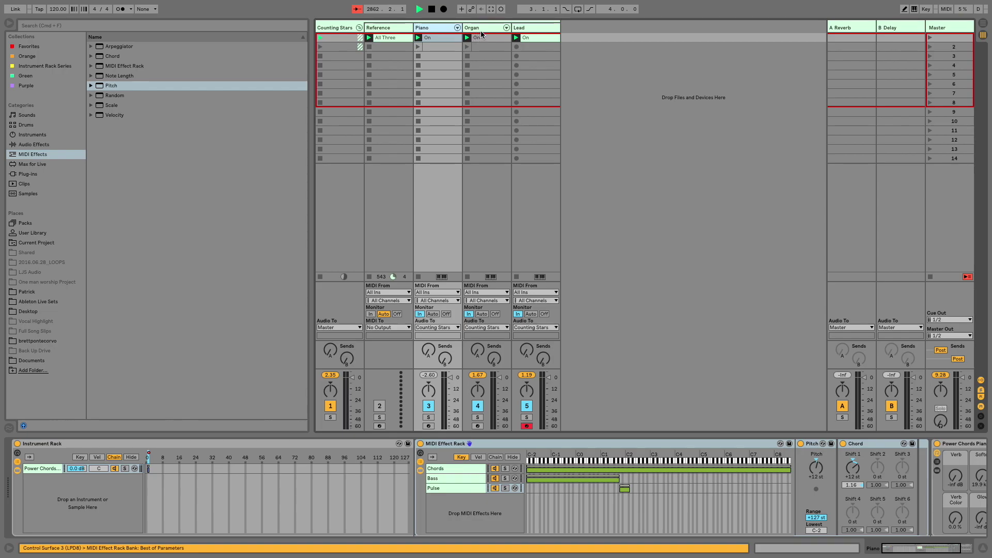
key(Delete)
key(Delete)
key(Delete)
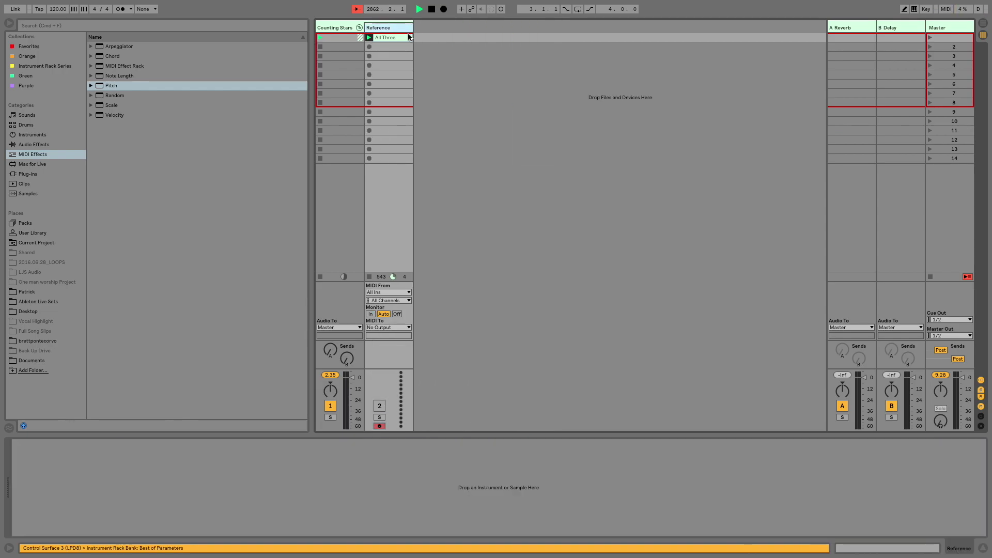
Insert a new MIDI track and delete the Counting Stars group together with its Reference track
click(341, 29)
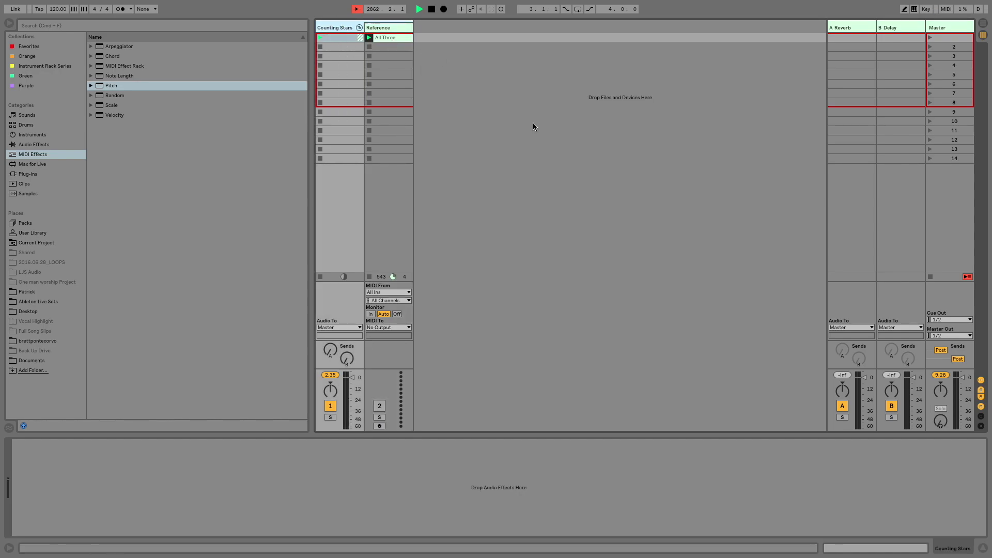
key(super+shift+t)
click(339, 28)
key(super+a)
key(Delete)
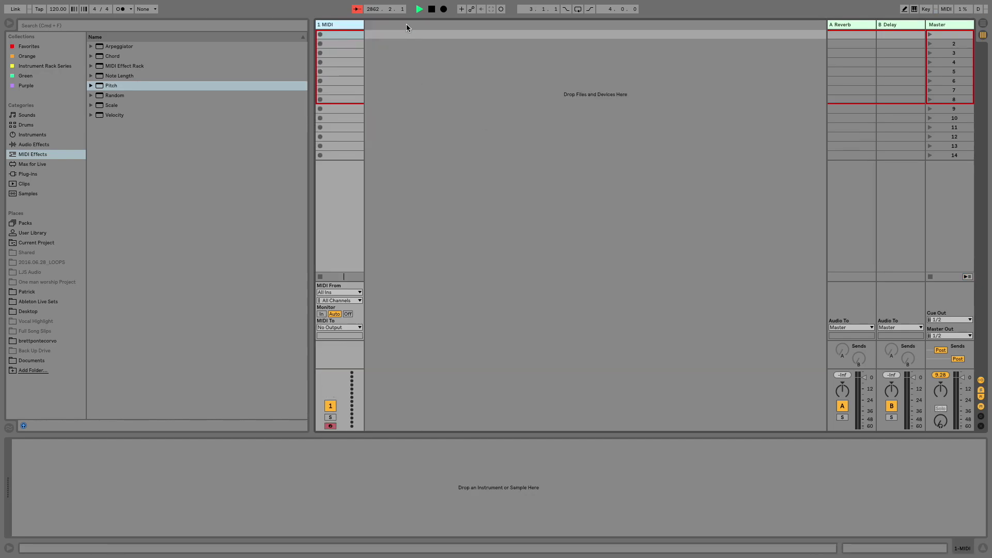
Rename the new MIDI track as Pianos
key(super+r)
text(O)
text(ianos)
key(Return)
Insert a second MIDI track and name it Organ
key(super+shift+t)
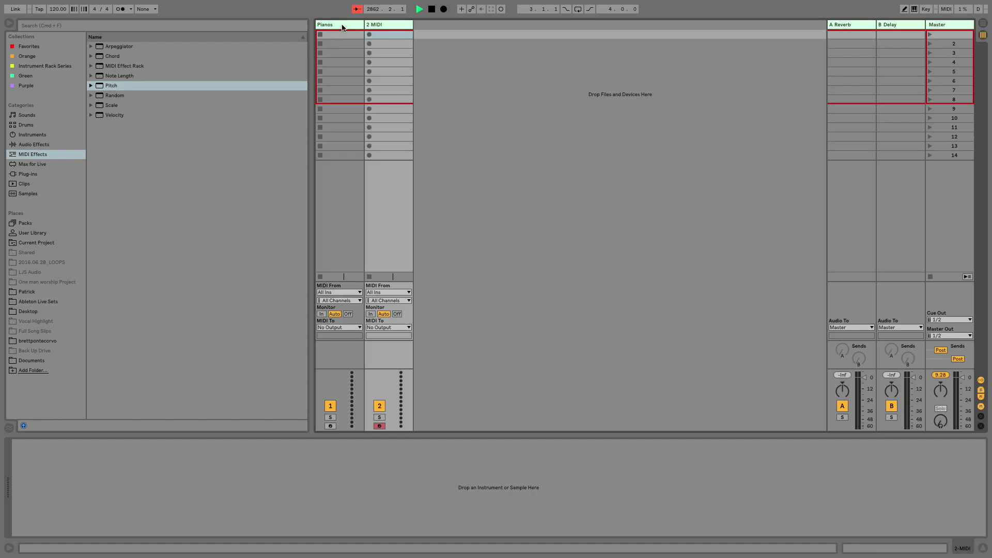
key(super+r)
text(Organ)
key(Return)
Insert a third MIDI track and name it Lead
key(super+shift+t)
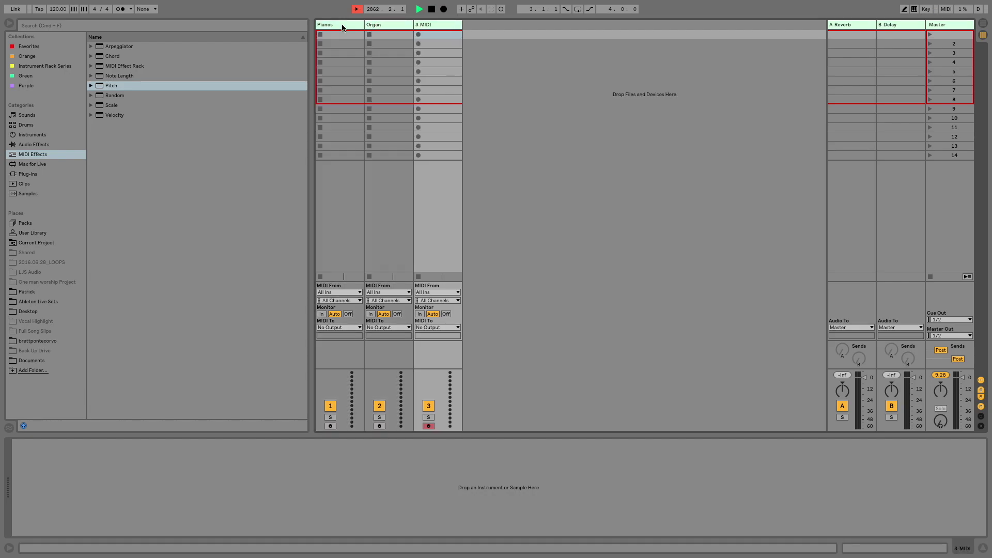
key(super+r)
text(Le)
key(Return)
click(344, 26)
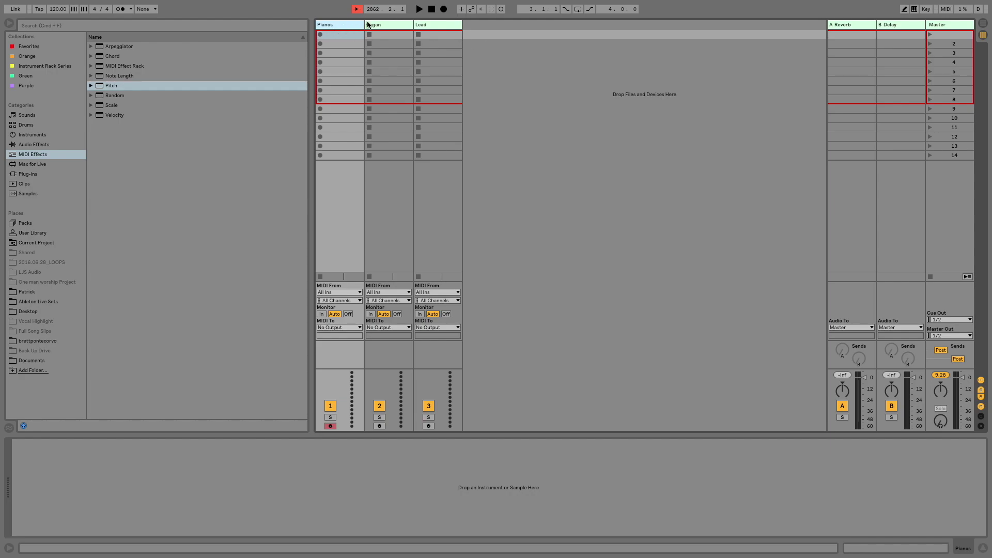
click(372, 26)
click(449, 27)
Load Power Chords Piano.adg from the User Library's Pro Piano FX Collection onto the Pianos track
click(335, 27)
click(32, 233)
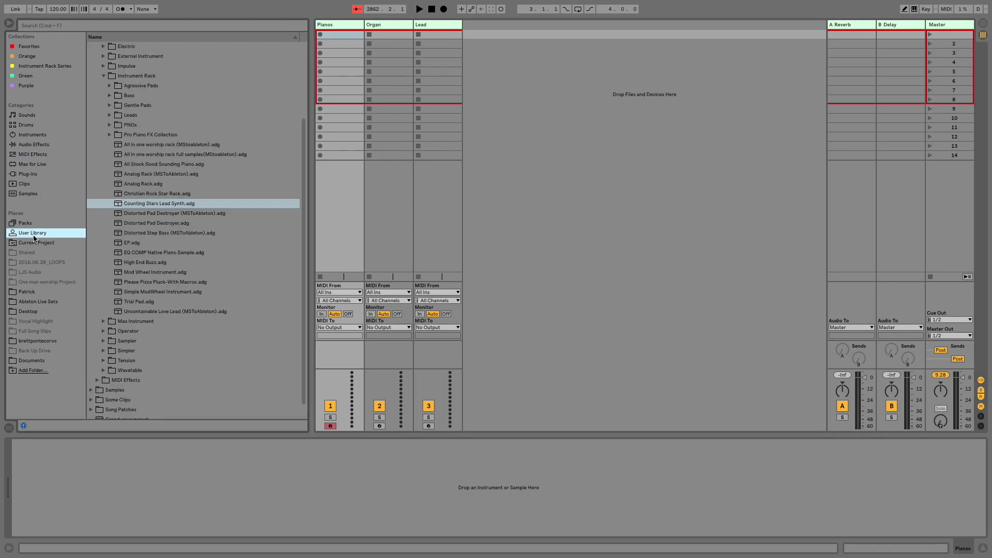
click(109, 135)
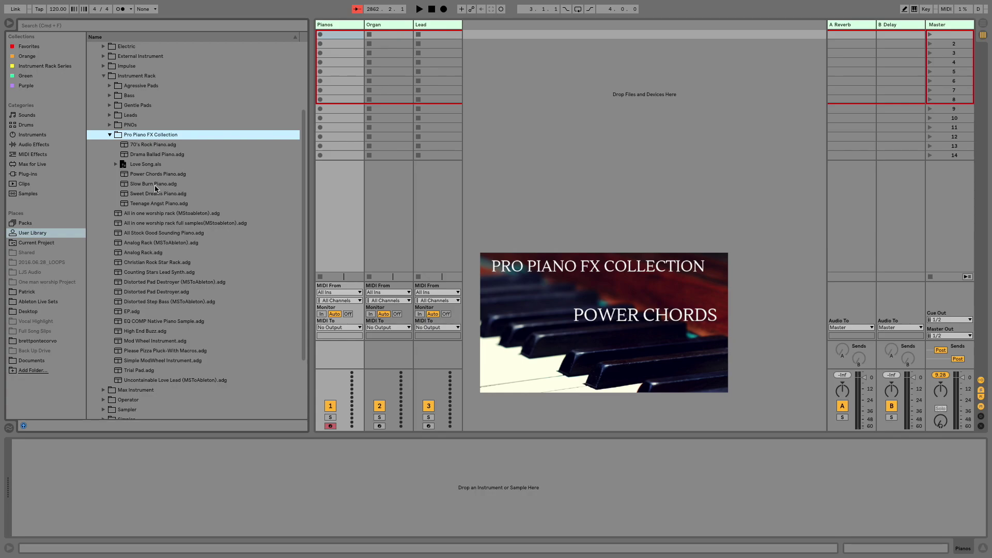
drag(158, 174, 337, 189)
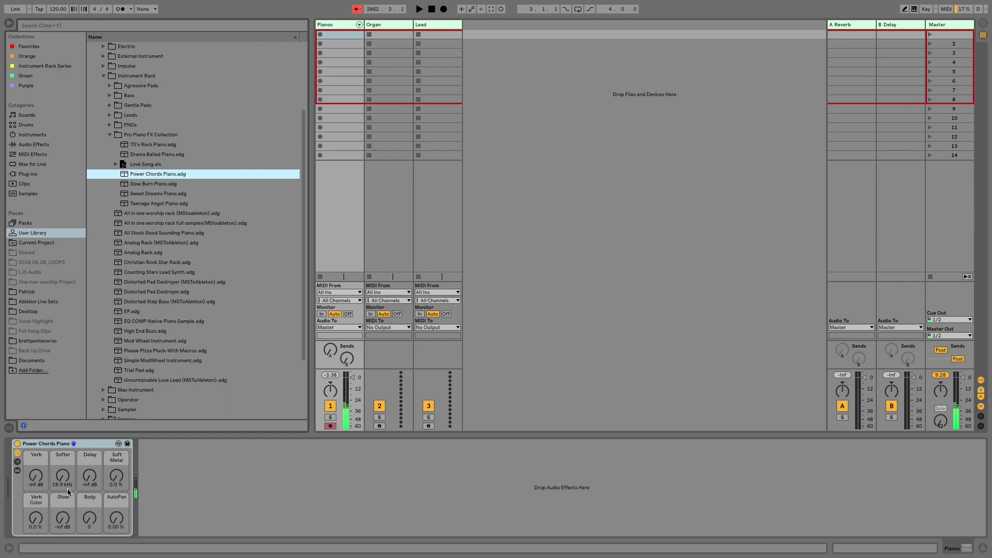
Load Basic Tonewheel Organ.adg from the Electric Keyboards pack onto the Organ track
click(387, 25)
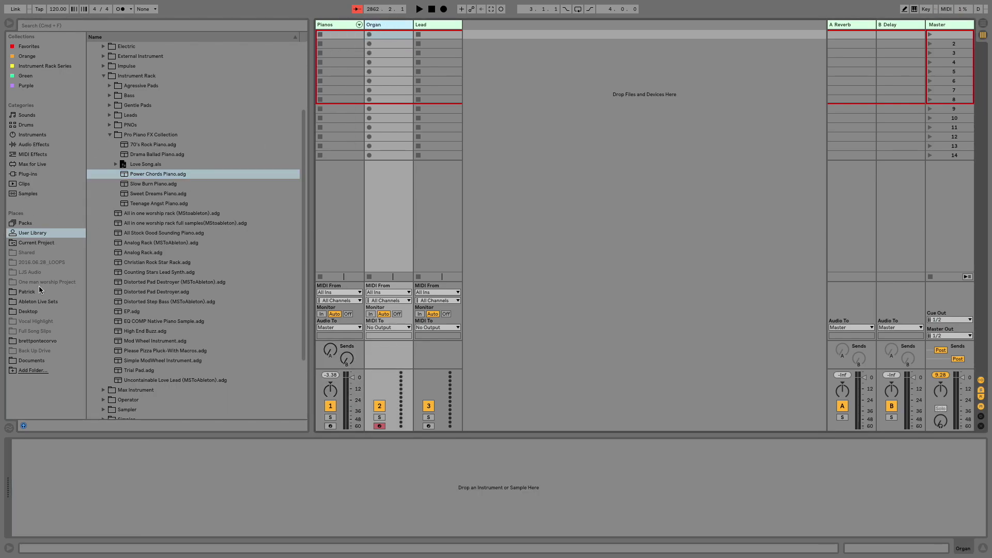
click(24, 223)
drag(137, 254, 392, 215)
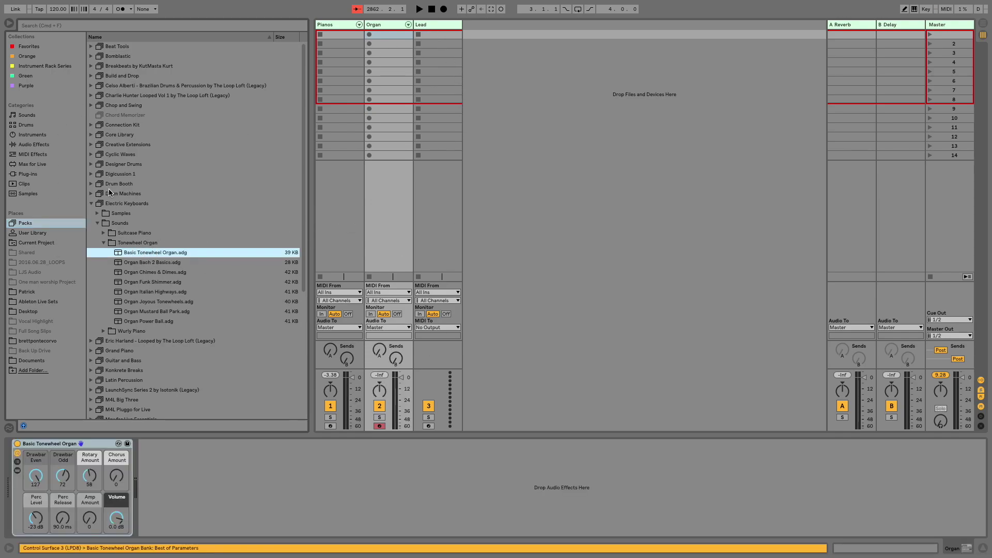
Load Counting Stars Lead Synth.adg from the User Library's Instrument Rack folder onto the Lead track
click(54, 233)
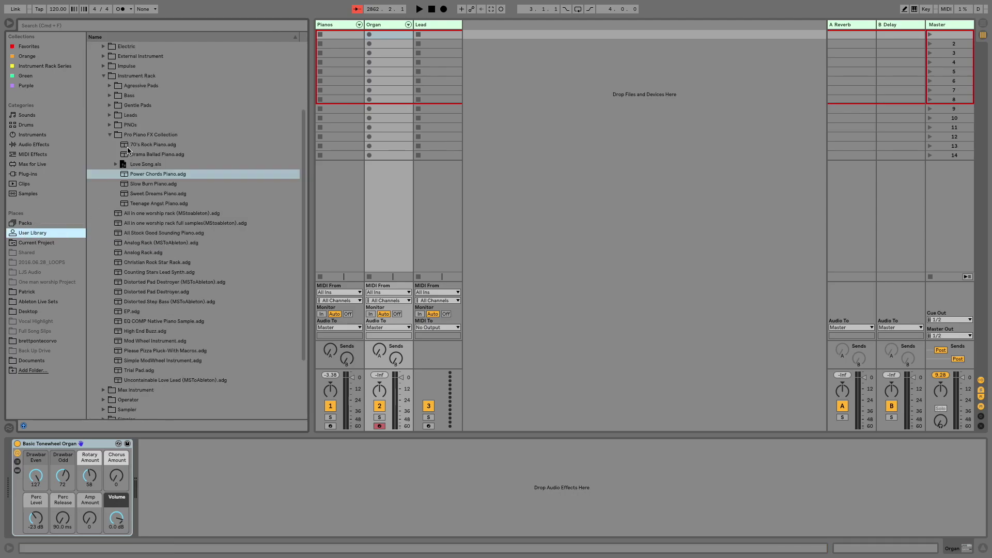
click(109, 134)
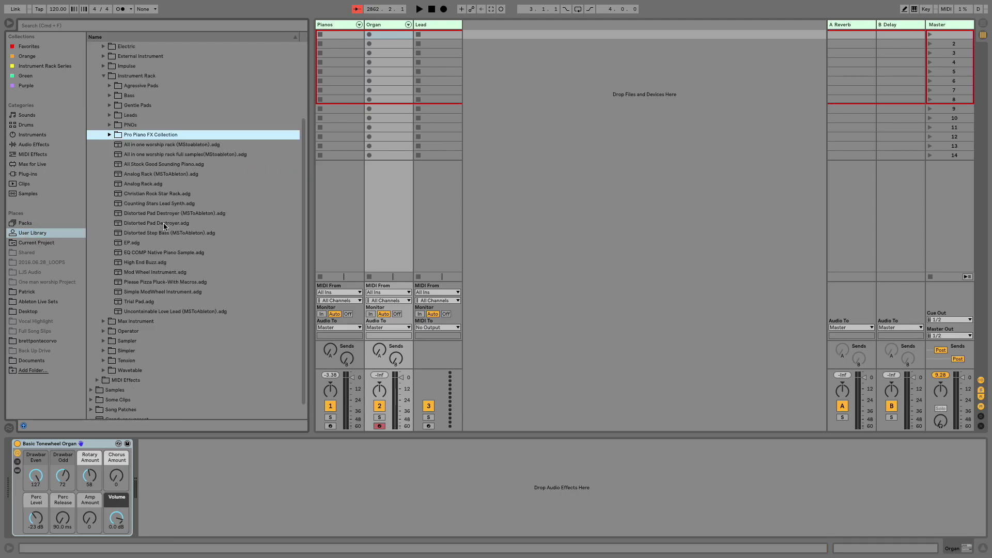
drag(171, 201, 439, 37)
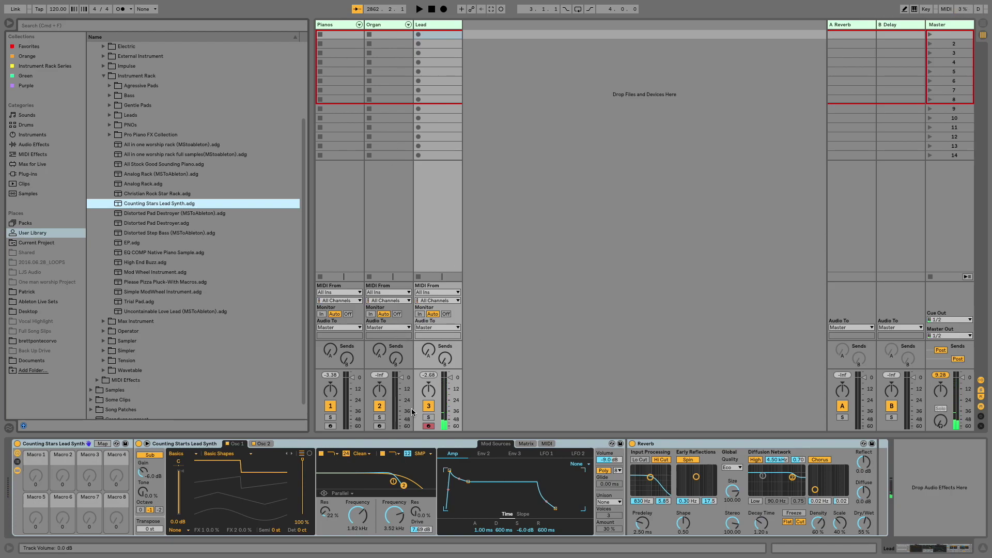
Set monitoring to In on the Lead, Organ and Pianos tracks
click(420, 315)
click(371, 314)
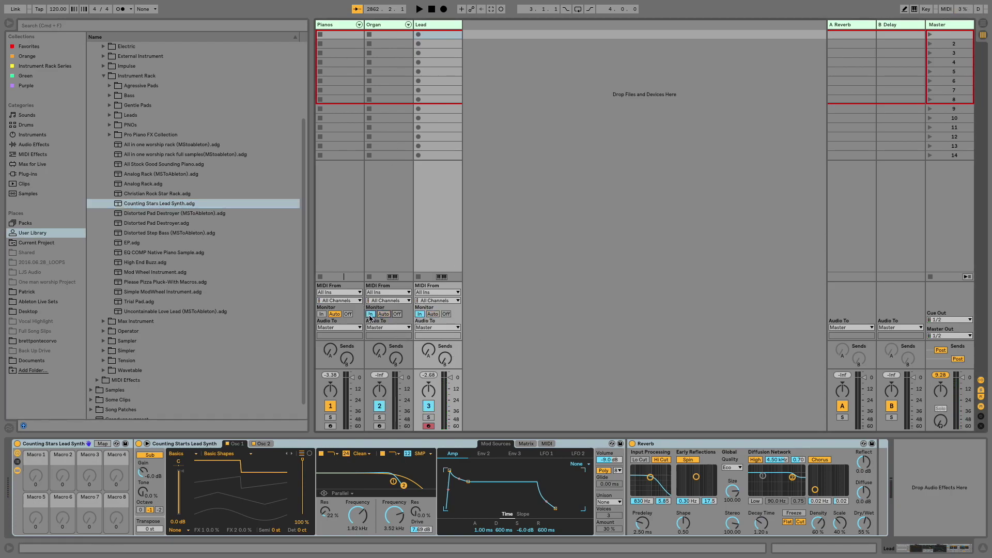
click(322, 314)
Group the Power Chords Piano rack on the Pianos track into a new Instrument Rack
click(340, 28)
click(374, 24)
click(336, 27)
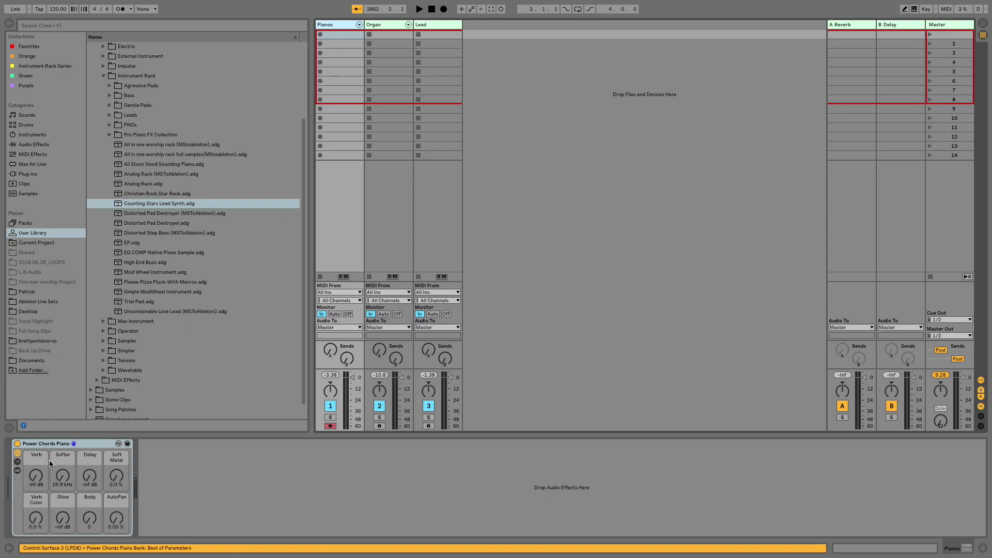
click(76, 443)
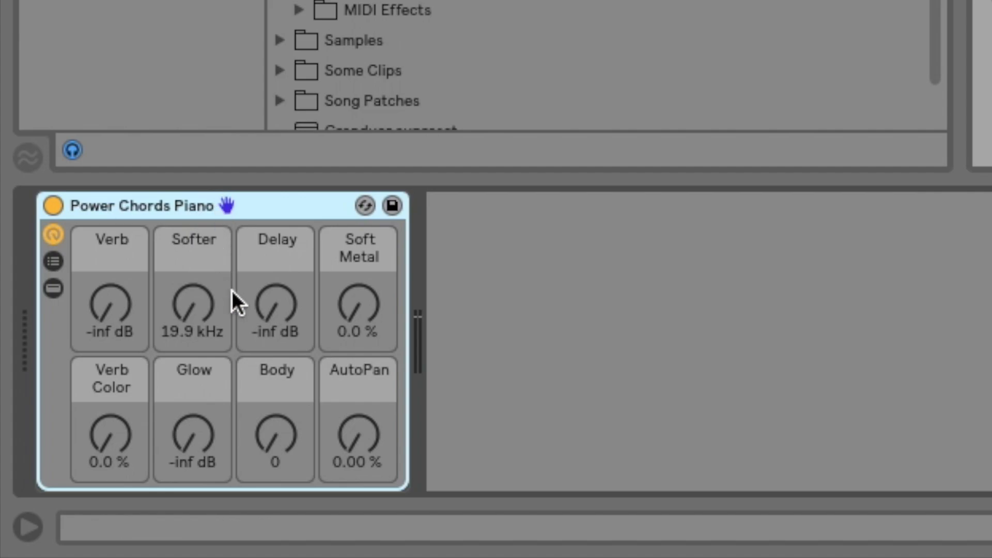
key(ctrl+g)
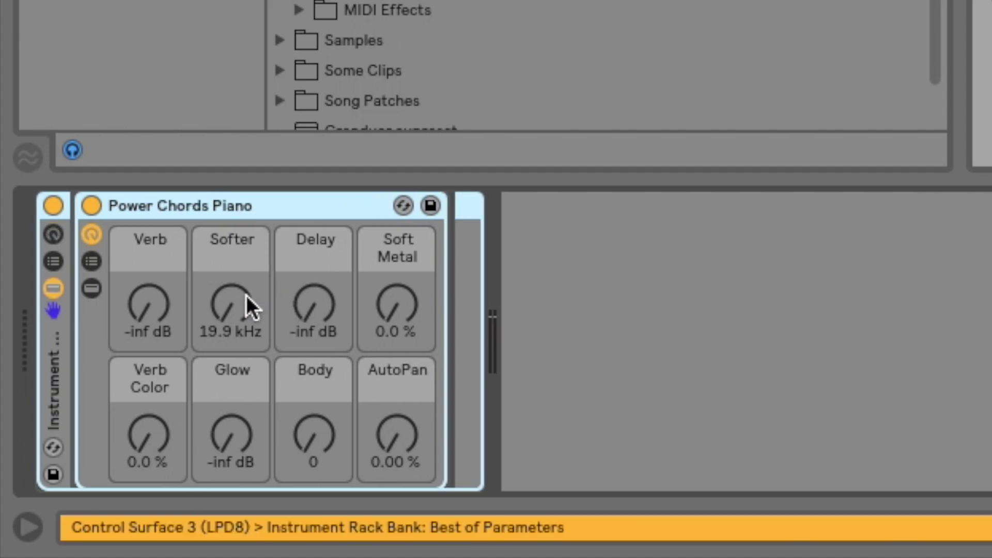
Show the new Instrument Rack's chain select zones and move the Power Chords Piano chain's zone to 1
click(45, 261)
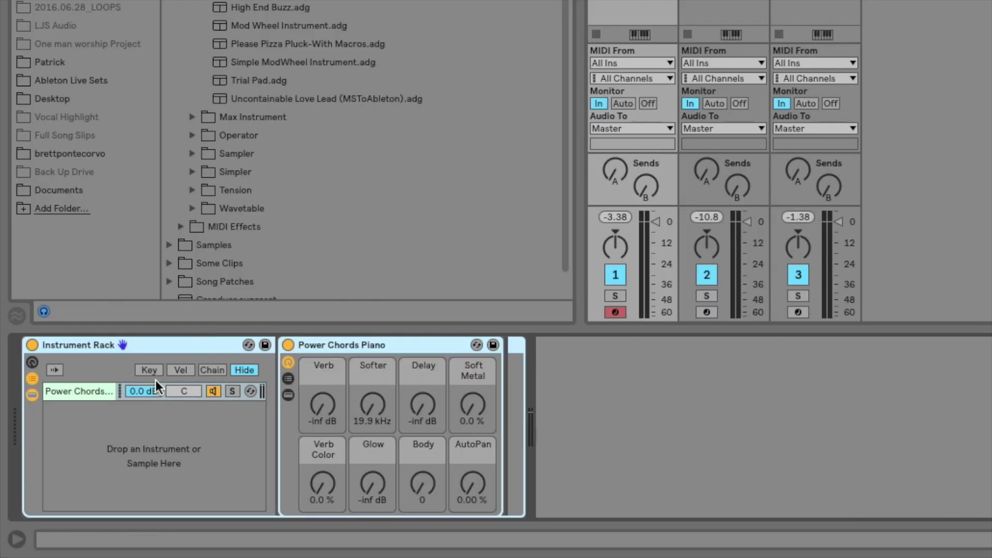
click(210, 370)
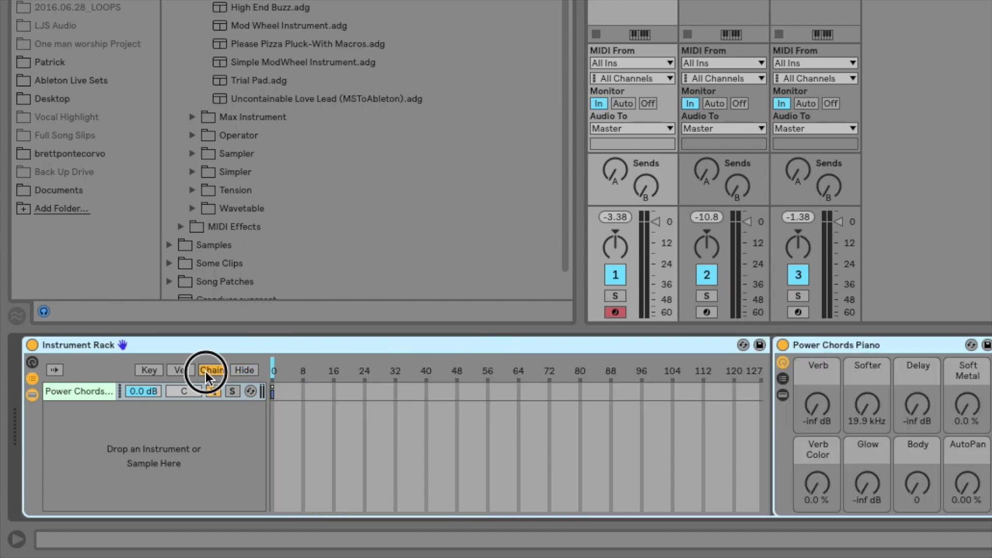
click(274, 393)
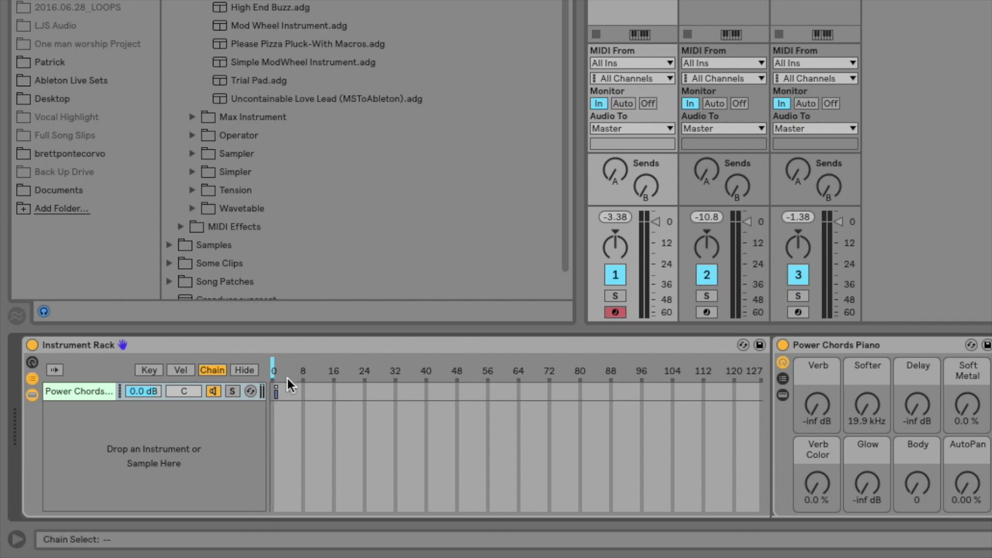
Solo the Pianos track and create a clip named On in its first slot, with the Chain Selector envelope raised to 1
click(614, 297)
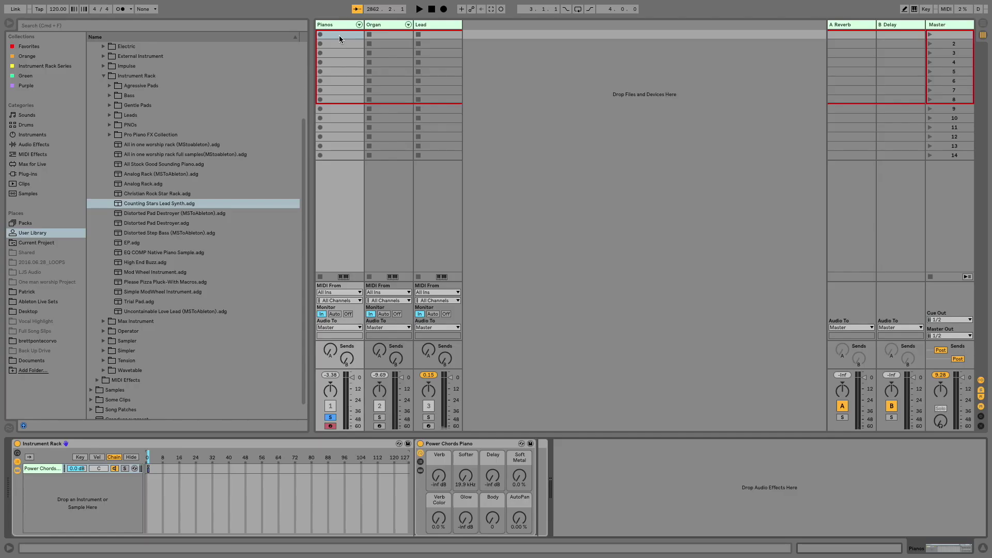
double_click(339, 36)
click(196, 444)
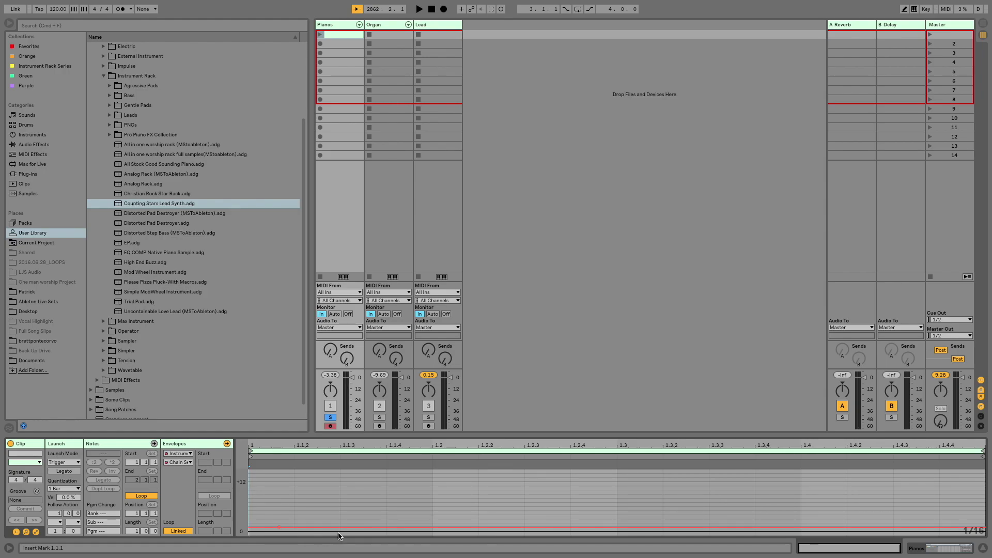
text(On)
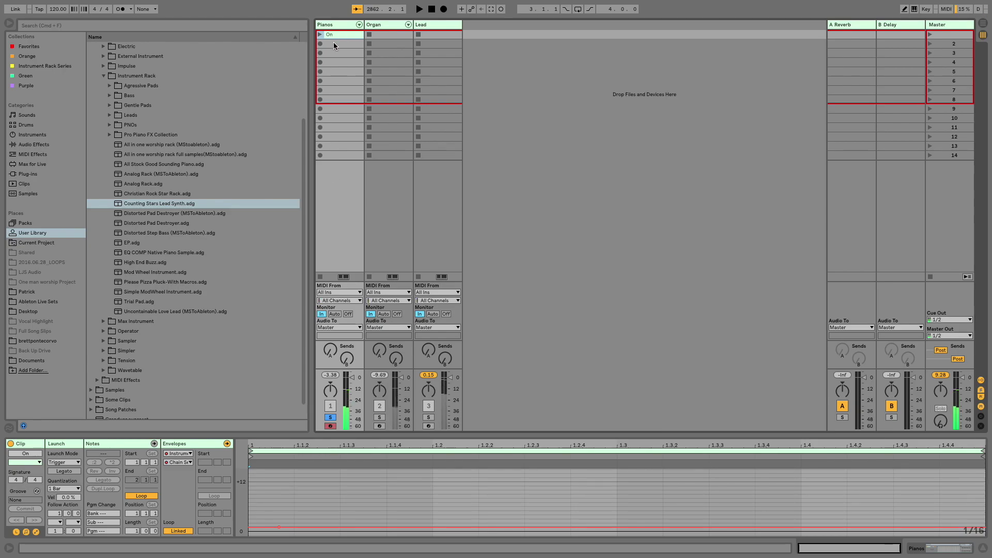
Create a clip named Off in the Pianos track's second slot with the Chain Selector envelope at 0, and launch On and Off to test them
double_click(334, 43)
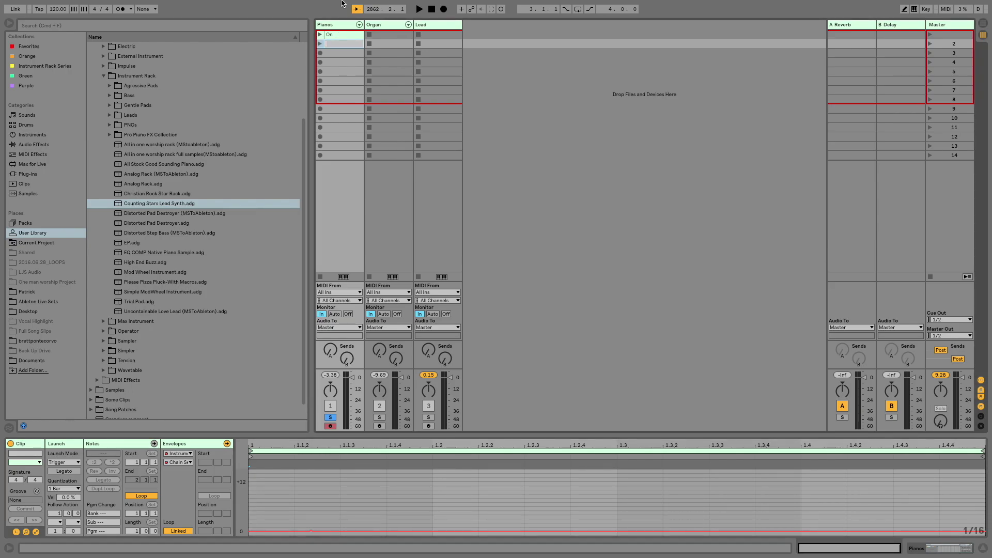
key(super+r)
text(Off)
key(Return)
click(320, 35)
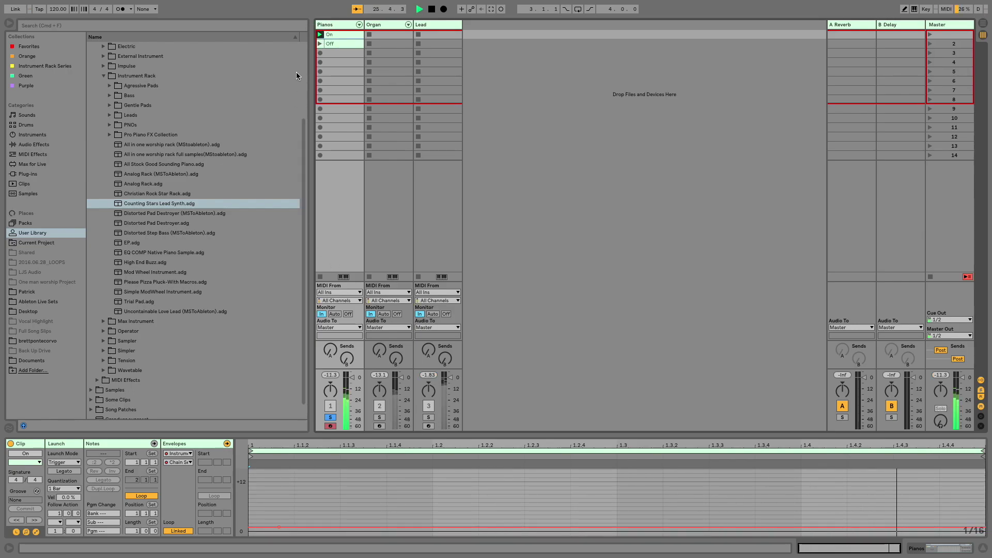
click(320, 44)
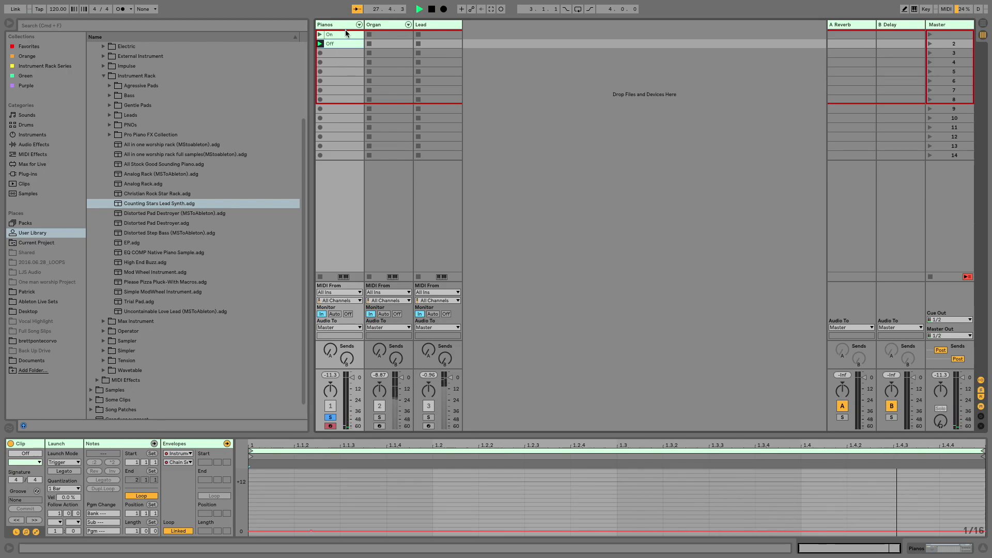
Set the launch quantization of both the On and Off clips to None
key(ctrl+a)
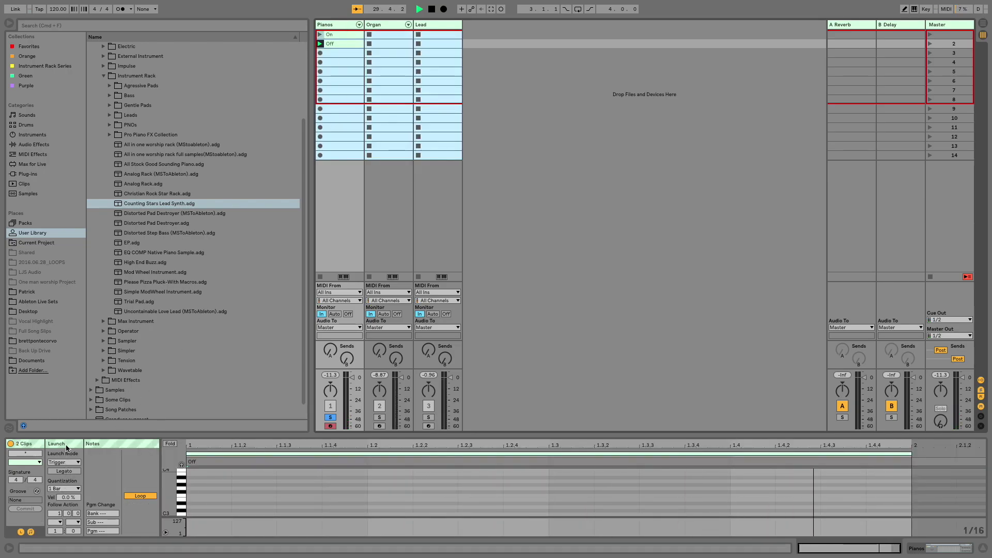
click(64, 488)
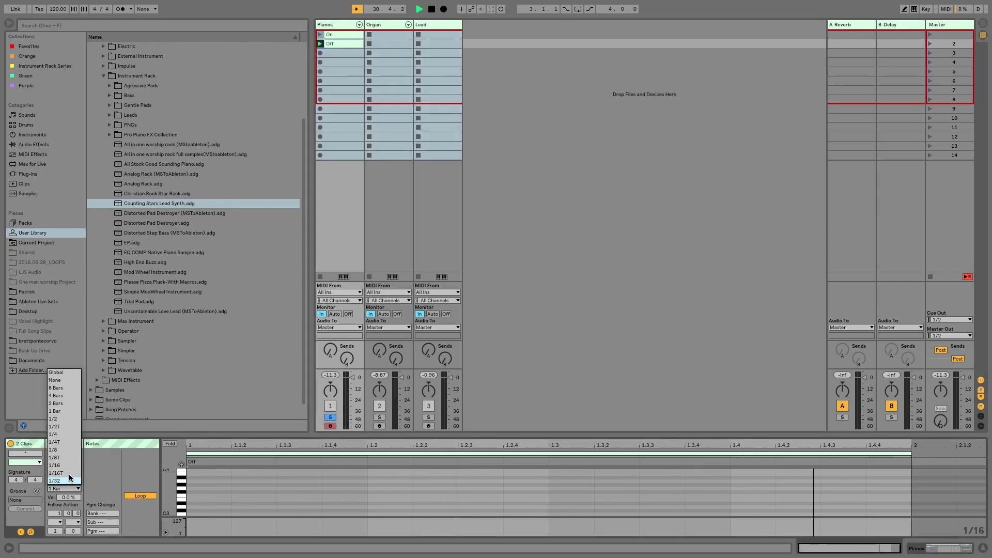
click(56, 373)
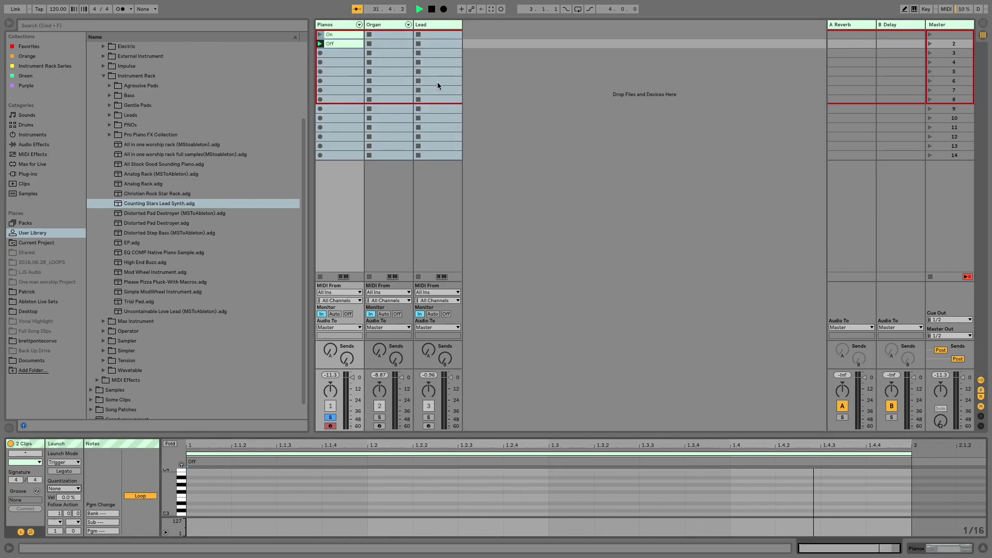
click(478, 77)
Launch the On clip, the Off clip and the On clip again to test immediate switching
click(317, 35)
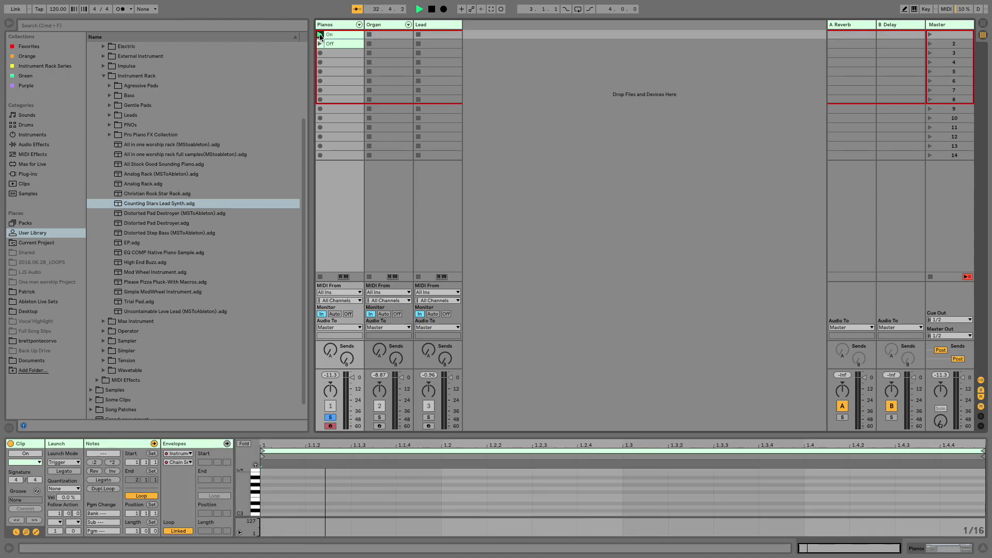
click(321, 43)
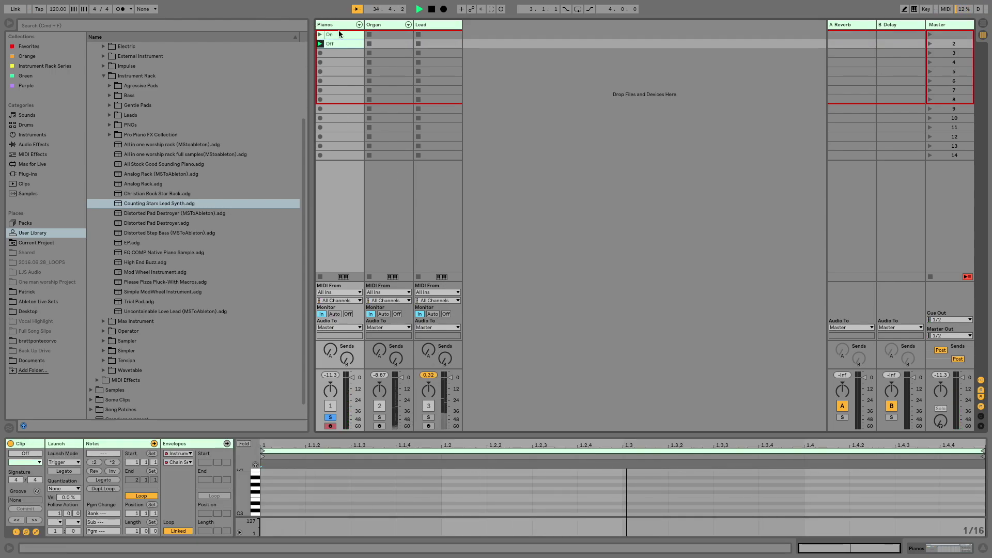
click(320, 34)
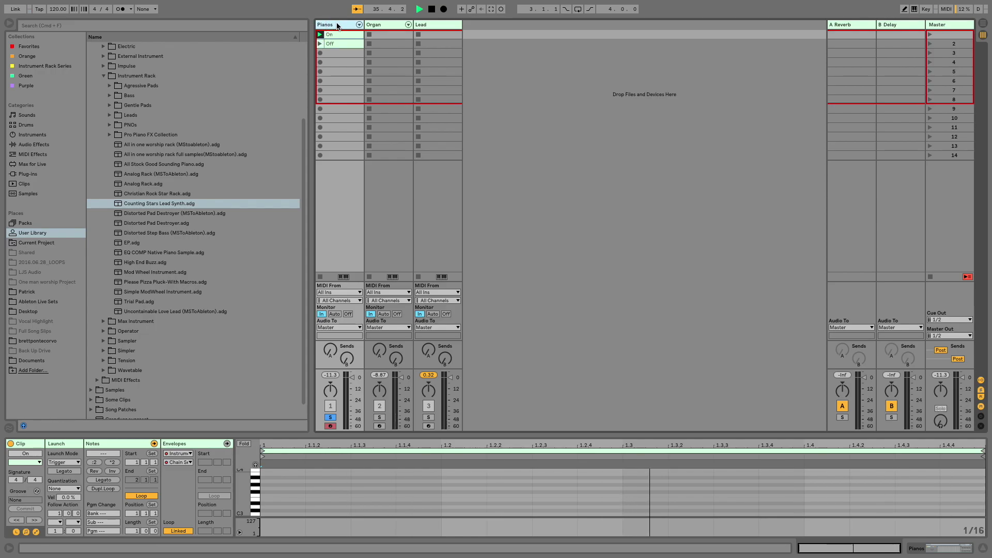
Add an empty MIDI Effect Rack before Power Chords Piano inside the Pianos track's Instrument Rack
click(338, 26)
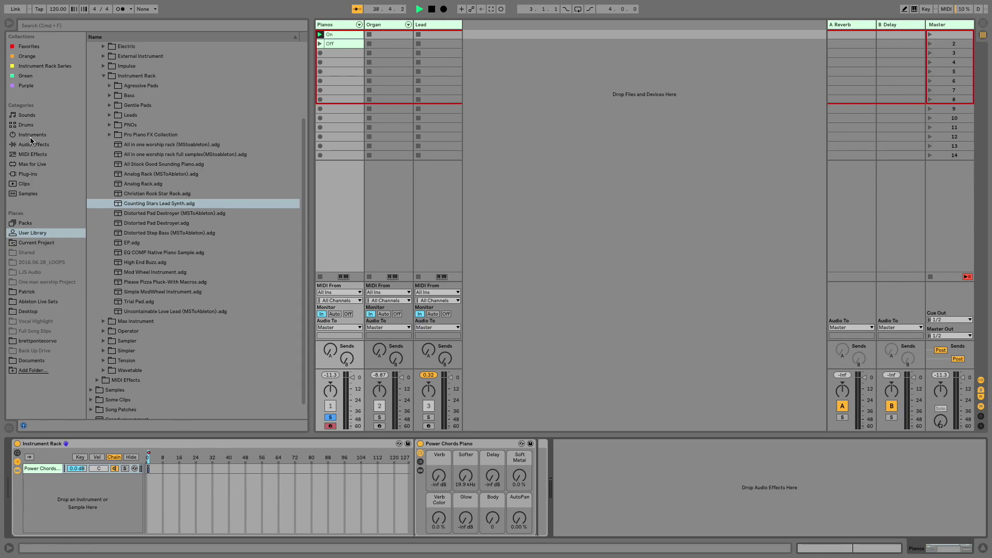
click(29, 154)
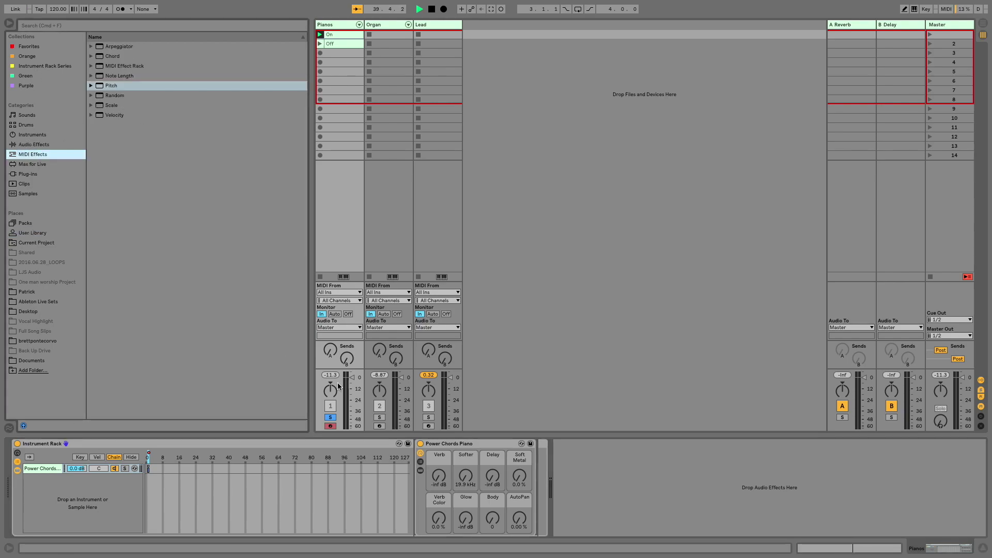
click(304, 449)
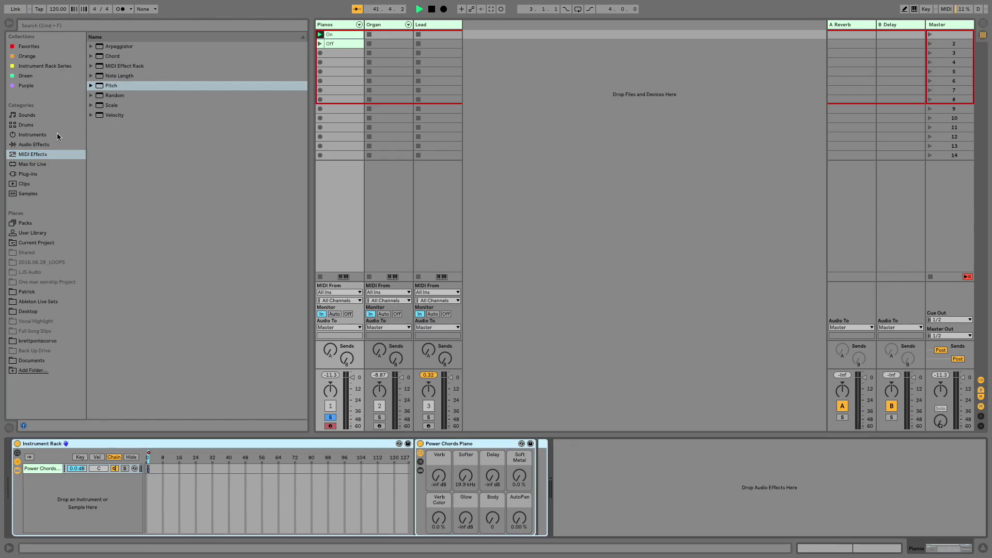
drag(131, 65, 422, 461)
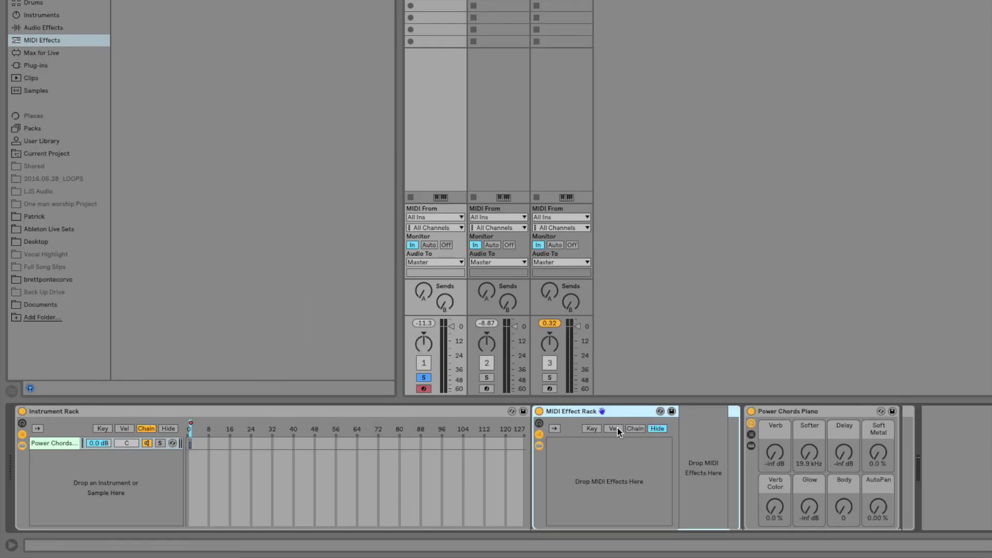
Nest the MIDI Effect Rack inside another MIDI Effect Rack with key zones shown, and rename the outer rack Midi Rack Container
click(592, 429)
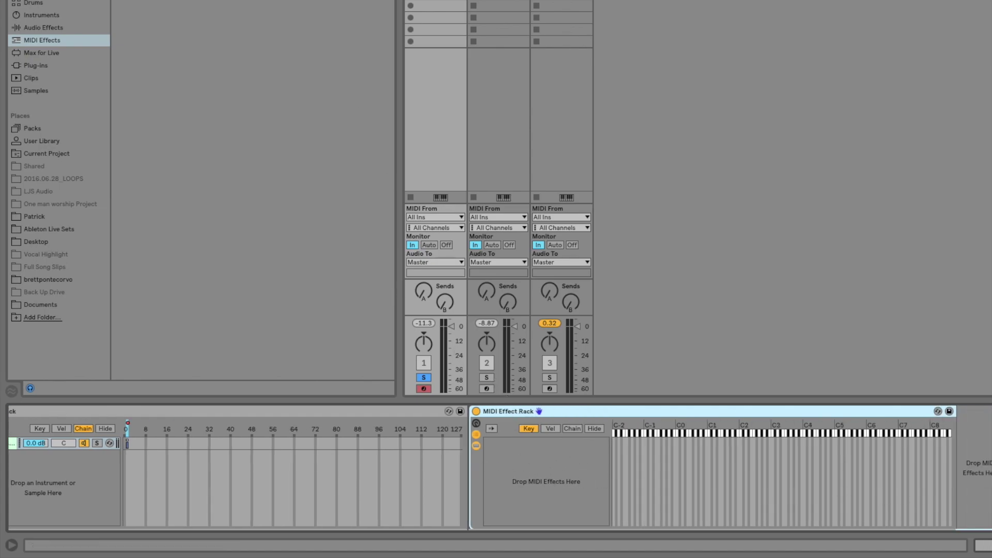
click(505, 461)
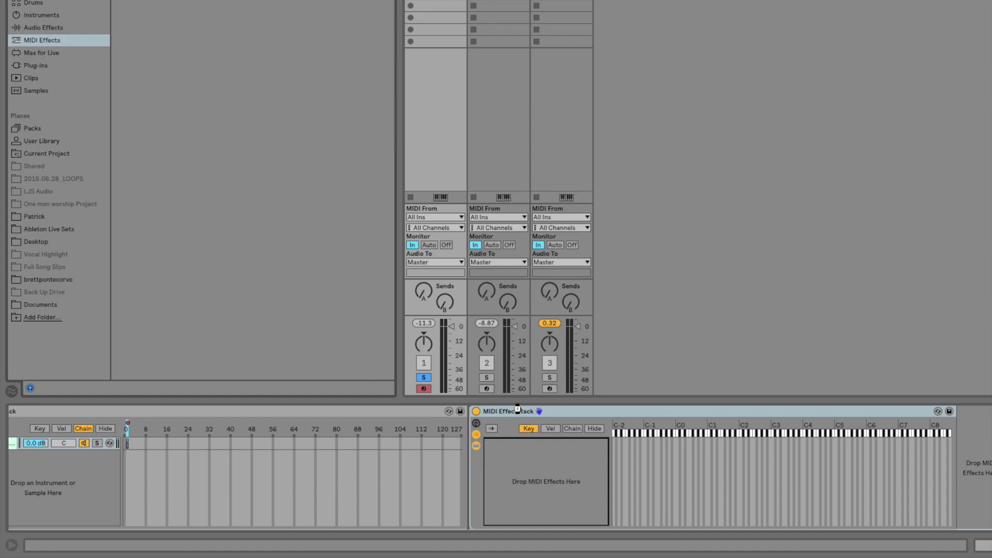
key(ctrl+g)
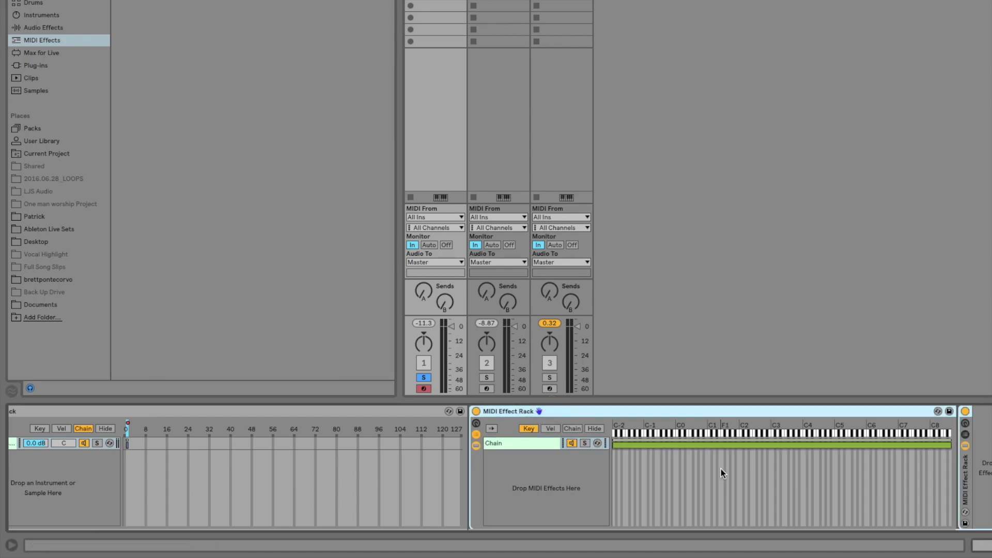
key(ctrl+r)
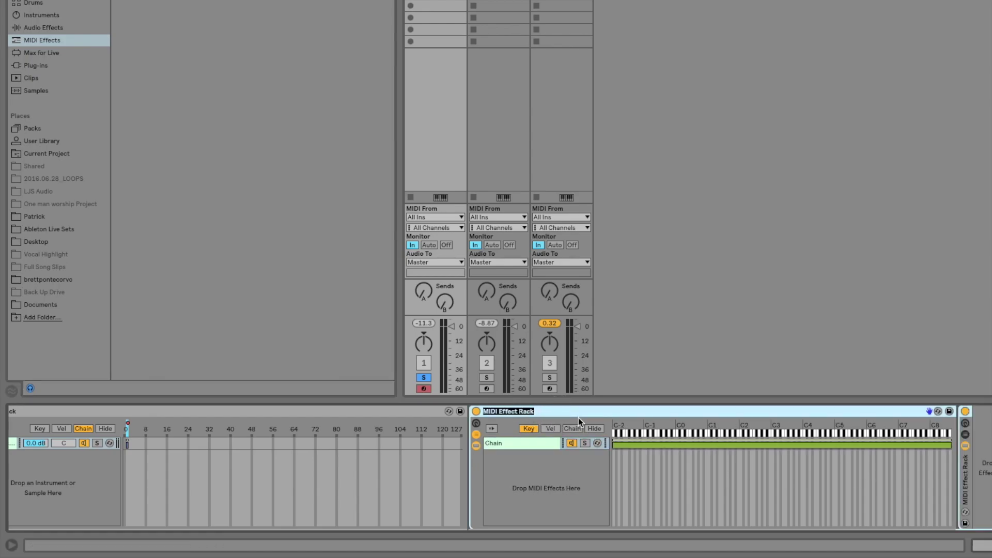
text(Midi Rack)
key(Return)
text(Container)
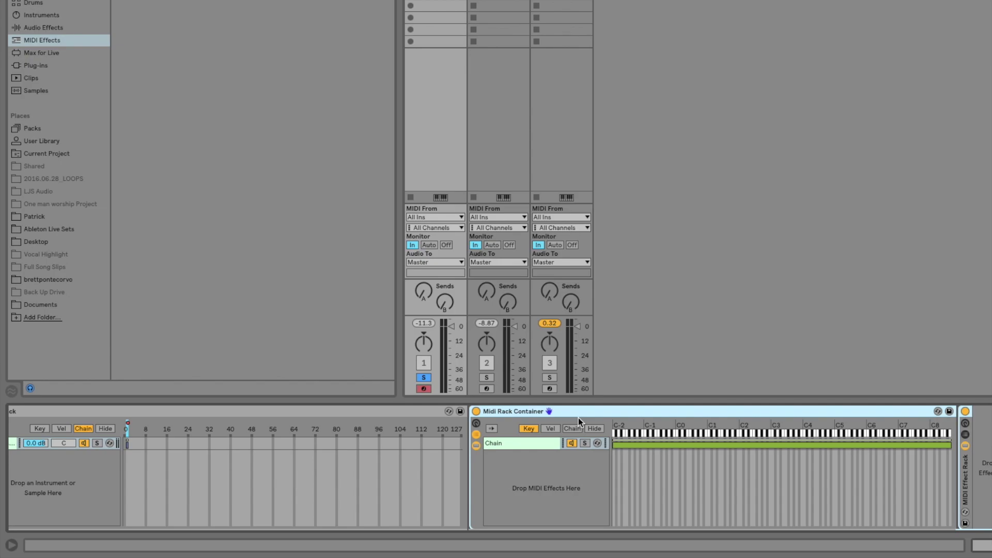
Rename the chain in Midi Rack Container as Chords
click(527, 439)
key(ctrl+r)
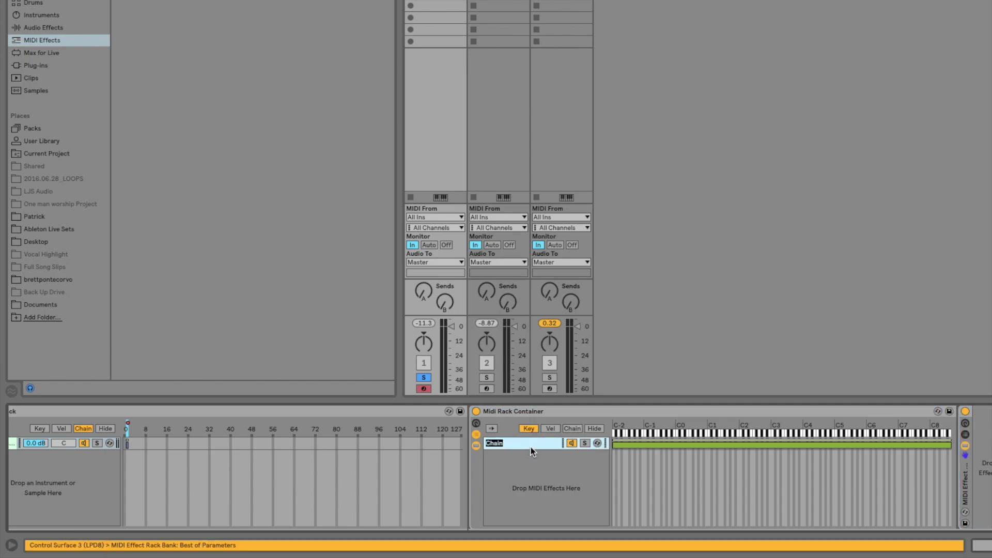
text(Chords)
key(Return)
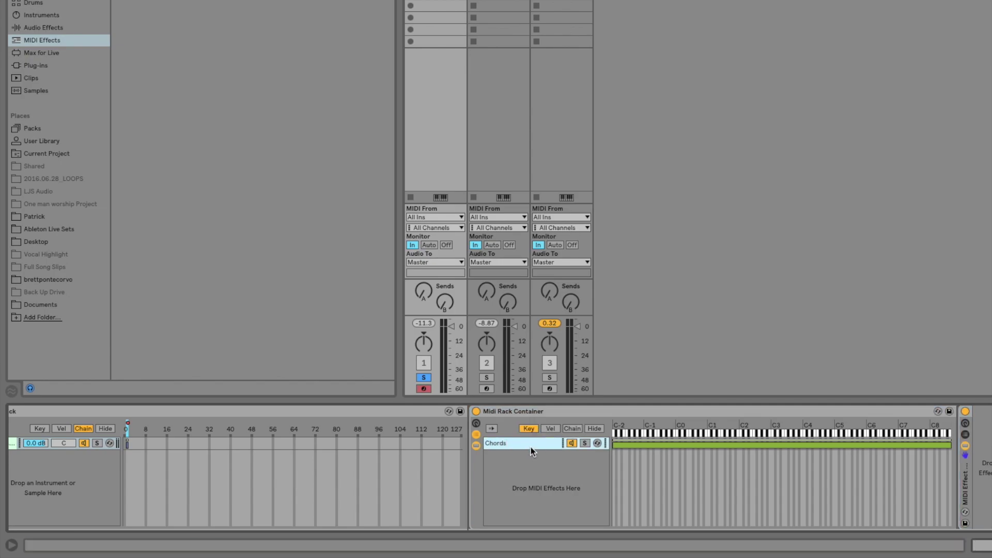
Expand the nested MIDI Effect Rack, rename it Chord Trigger and show its key zones
click(966, 435)
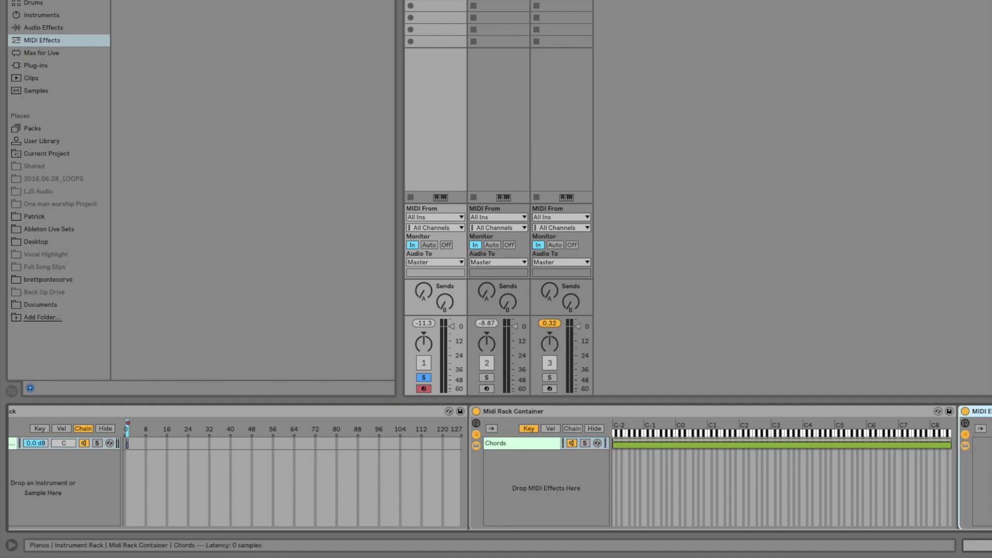
key(ctrl+r)
text(Chord Trigger)
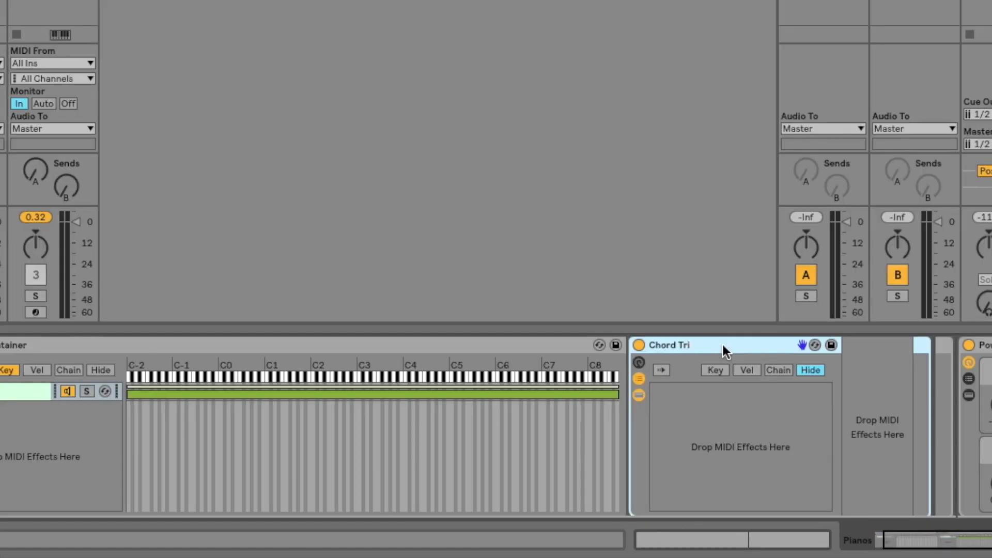
key(Return)
click(715, 370)
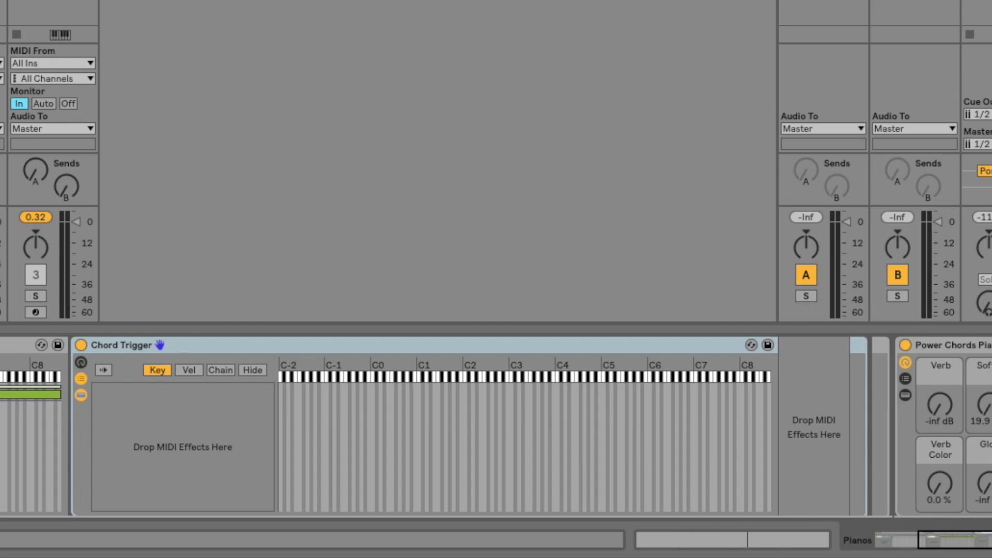
Add a Chord effect to the Chord Trigger rack and restrict its chain's key zone to the single note D1
drag(72, 393, 153, 404)
drag(770, 394, 922, 399)
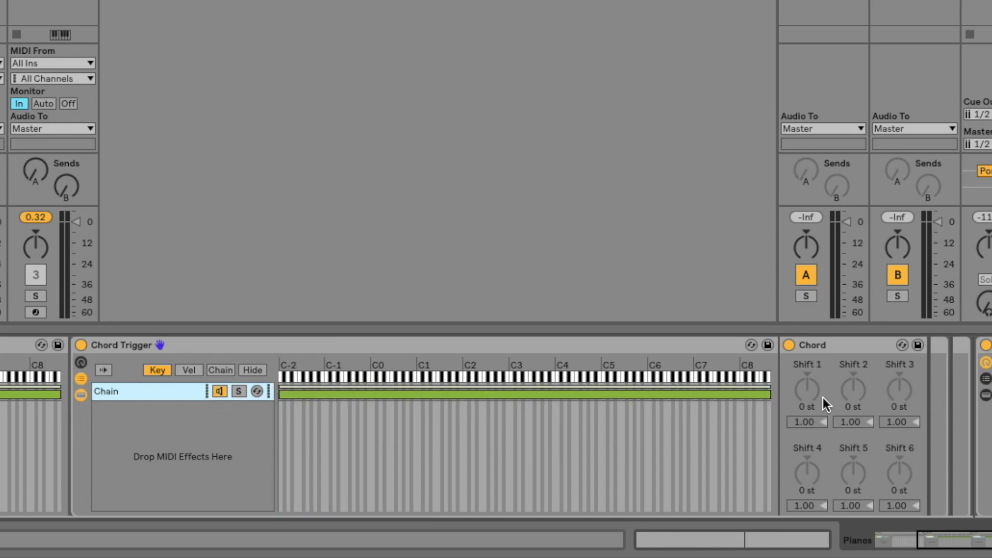
drag(764, 393, 281, 394)
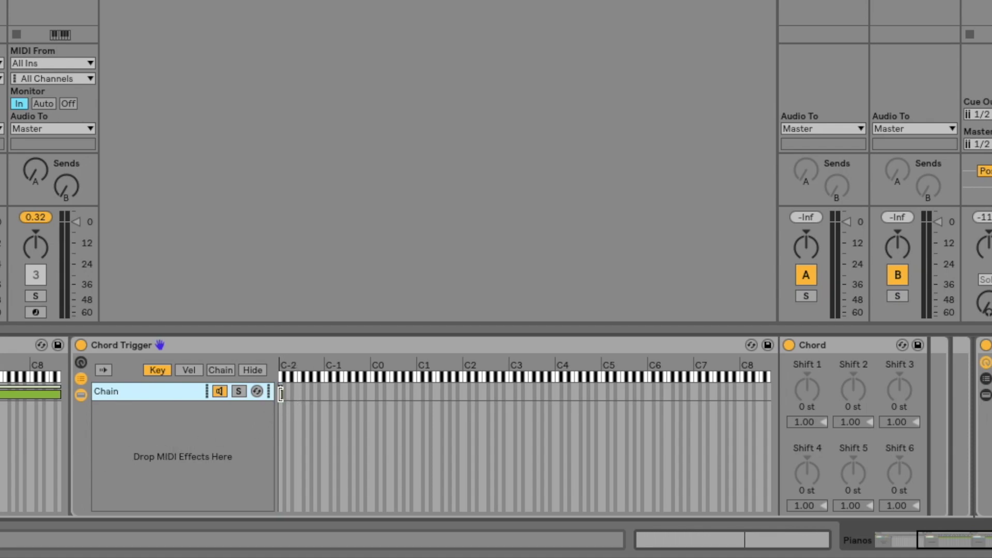
drag(281, 393, 423, 398)
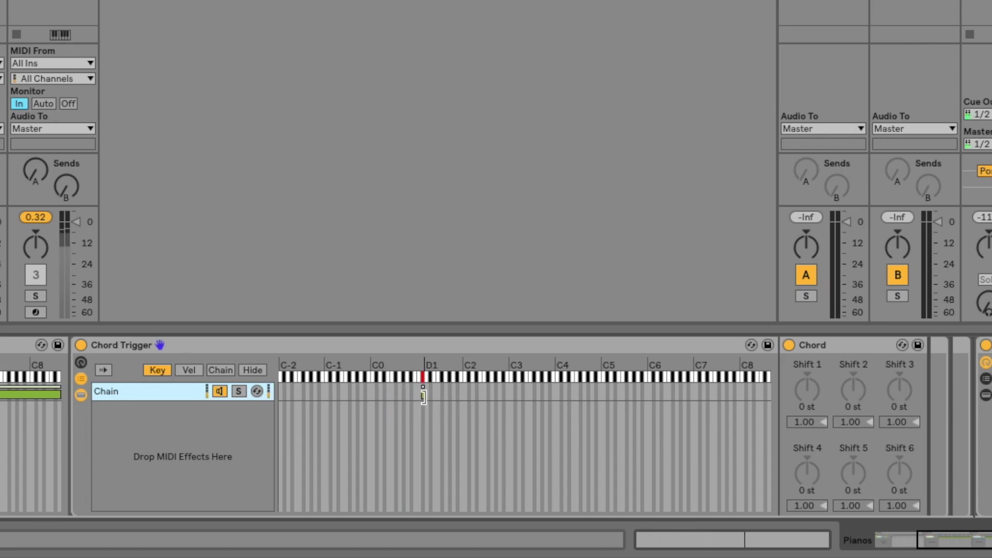
Shift the Chord Trigger chain's single-note key zone down one semitone to C#1 and rename the chain C# Minor
mouse_move(424, 394)
mouse_down()
mouse_move(409, 392)
mouse_move(422, 394)
mouse_up()
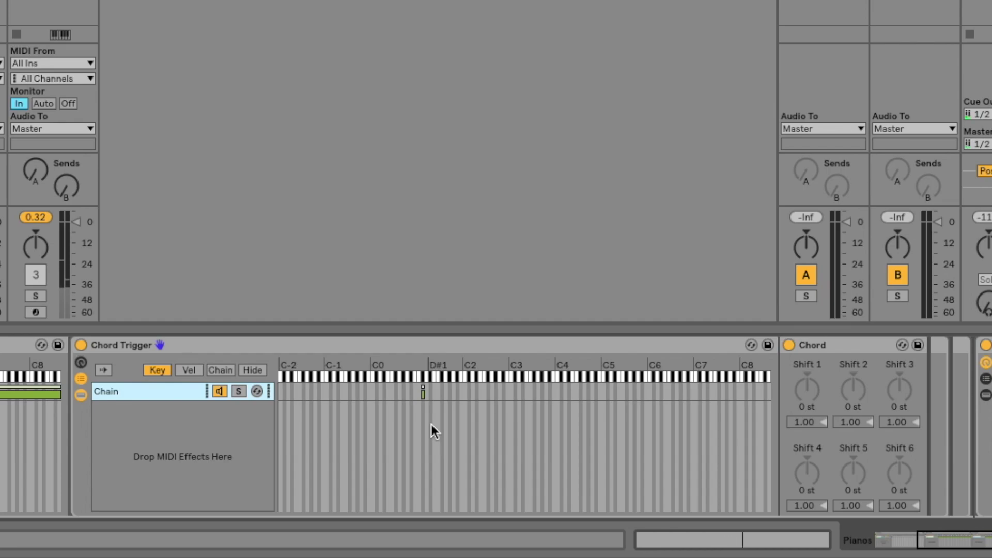
key(ctrl+r)
text(C)
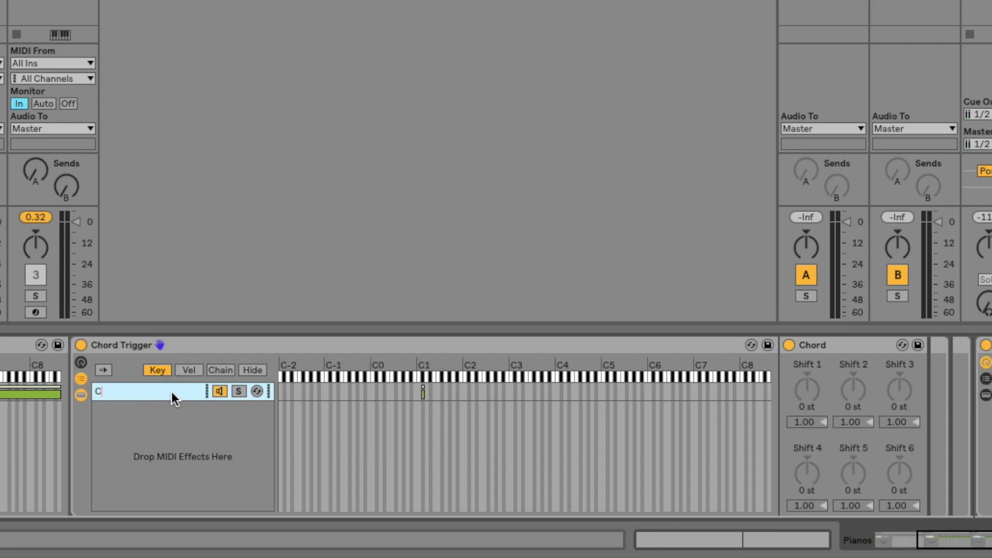
text(# Minor)
key(Return)
Set the C# Minor chain's Chord effect to Shift 1 at +3 st and Shift 2 at +7 st
drag(804, 388, 805, 378)
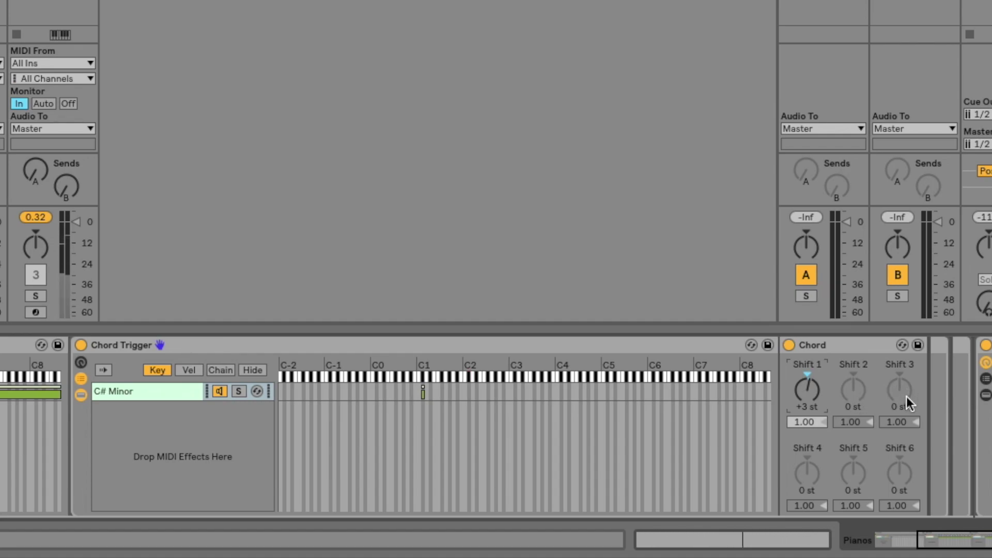
click(865, 392)
key(Return)
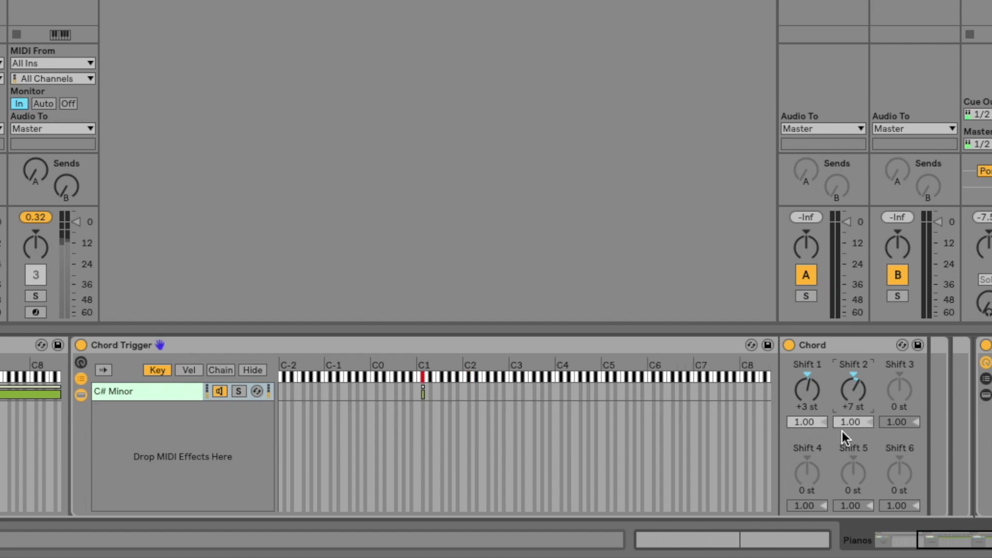
click(815, 443)
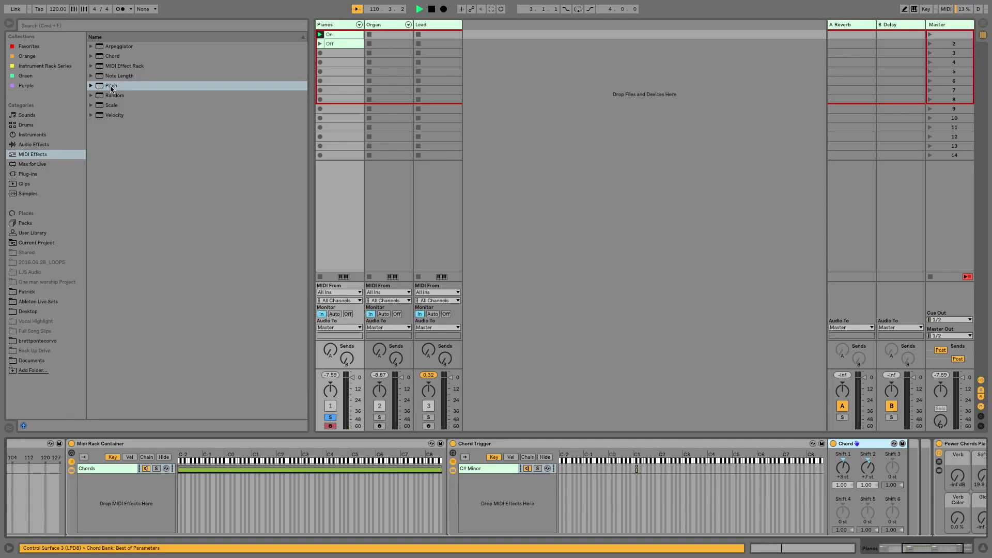
Insert a Pitch effect before the Chord effect in the C# Minor chain and set its pitch to +12 st
click(259, 160)
mouse_move(836, 462)
mouse_down()
mouse_move(827, 446)
mouse_move(831, 454)
mouse_up()
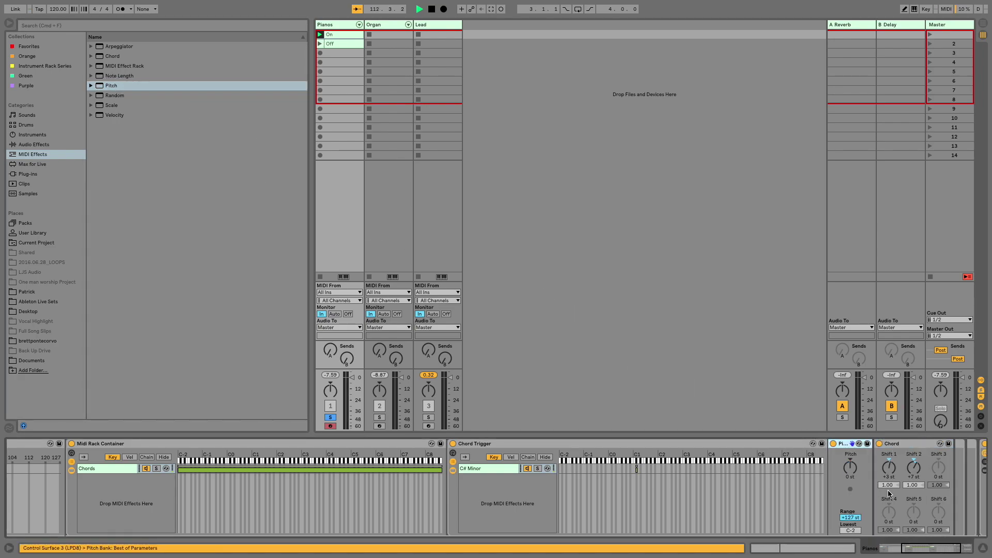
drag(852, 471, 851, 445)
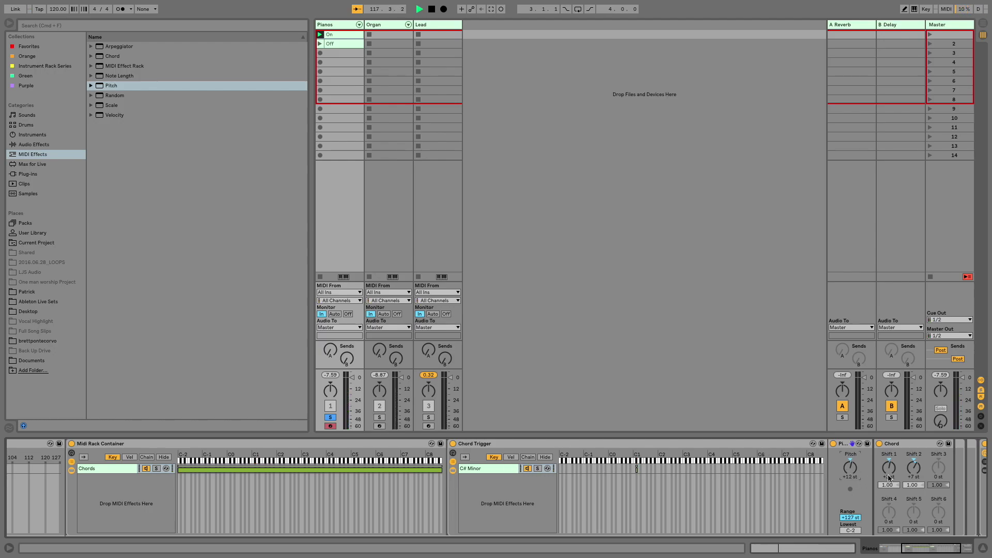
Duplicate the C# Minor chain, rename the copy F#Minor and move its single-note key zone up to the chord's root note
click(492, 473)
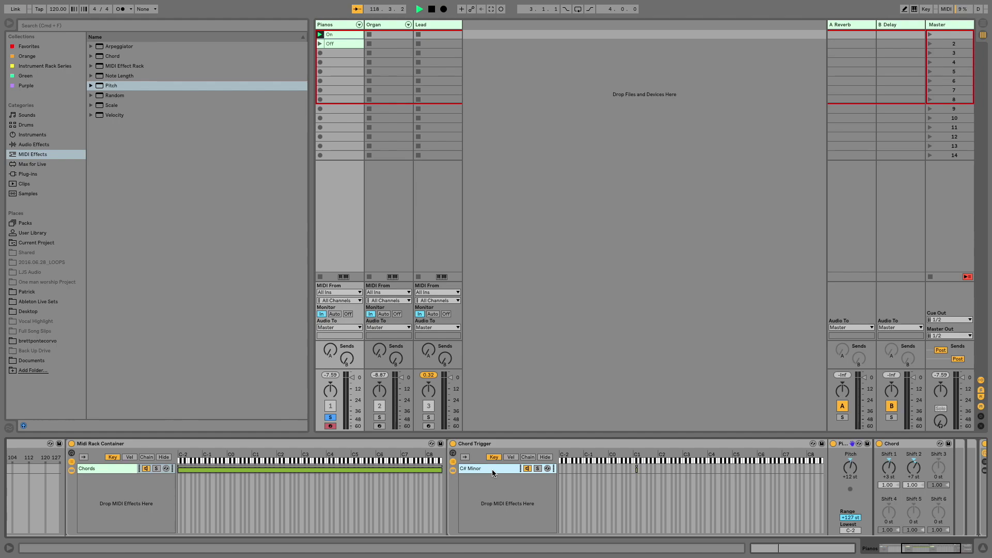
key(super+f)
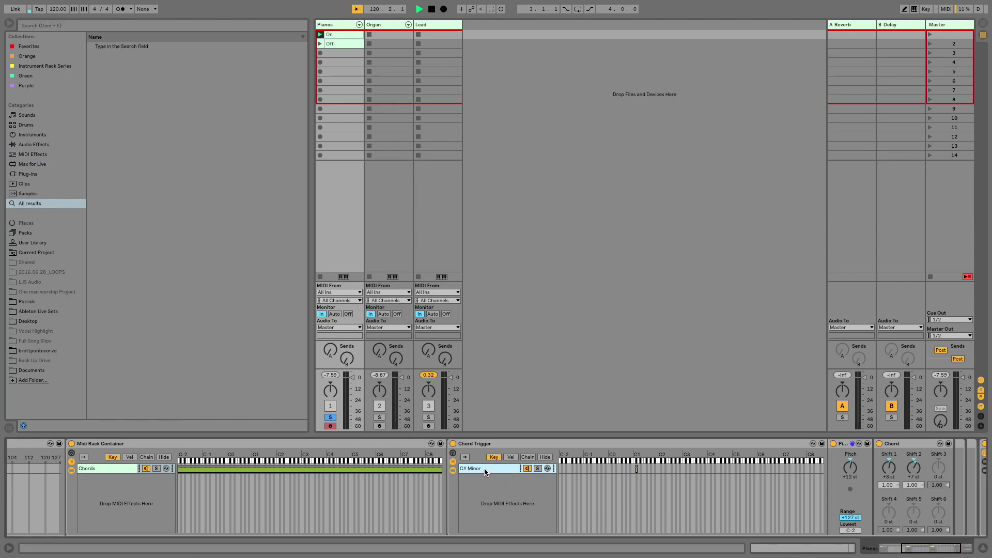
key(super+d)
key(super+r)
text(F)
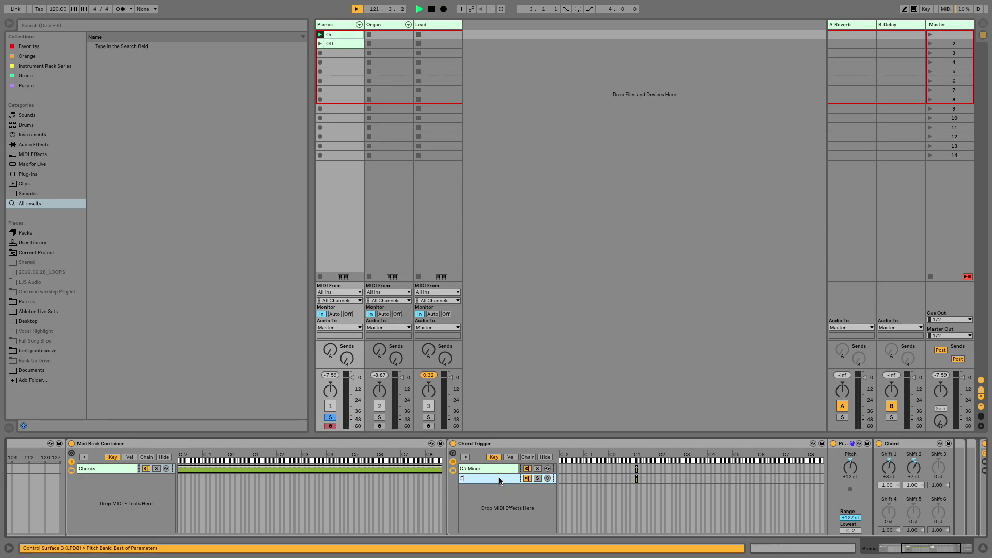
text(#Minor)
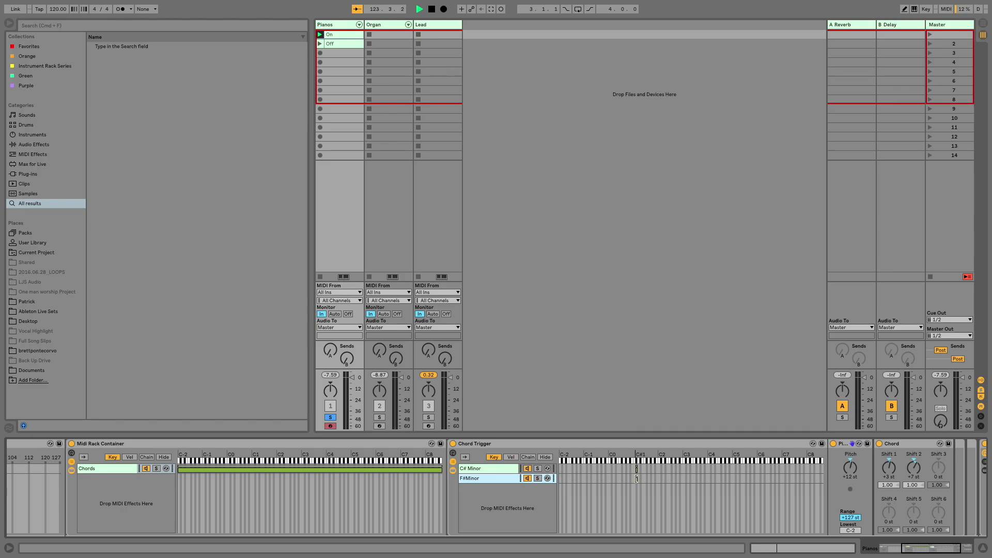
drag(636, 479, 647, 479)
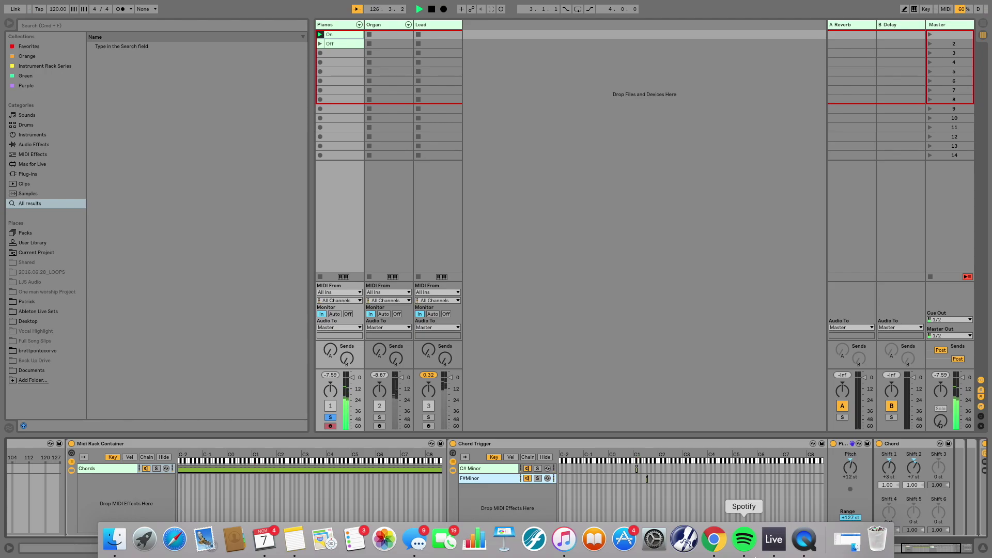
Duplicate the C# Minor chain as E Major, move its key zone up to the root note and set Shift 1 to +4 st
click(498, 467)
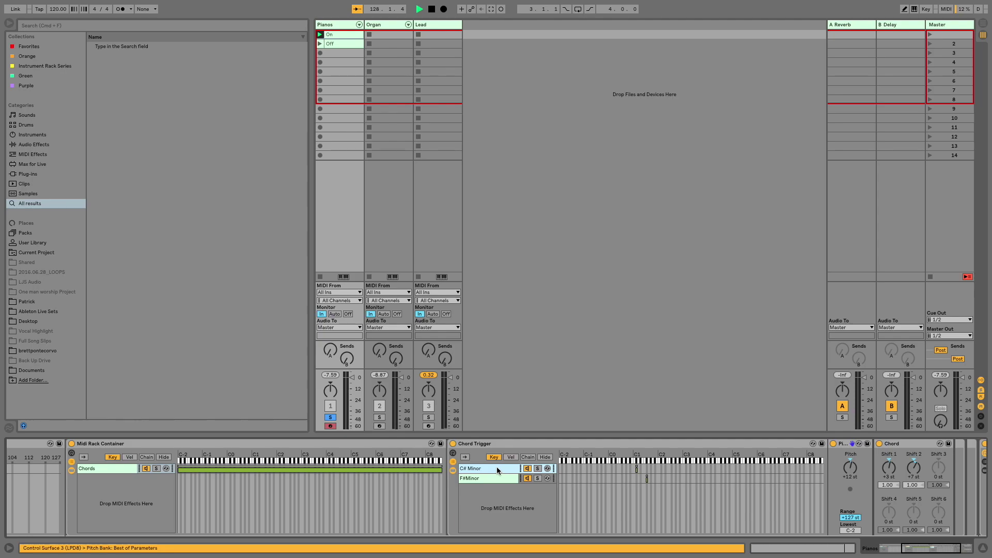
key(super+d)
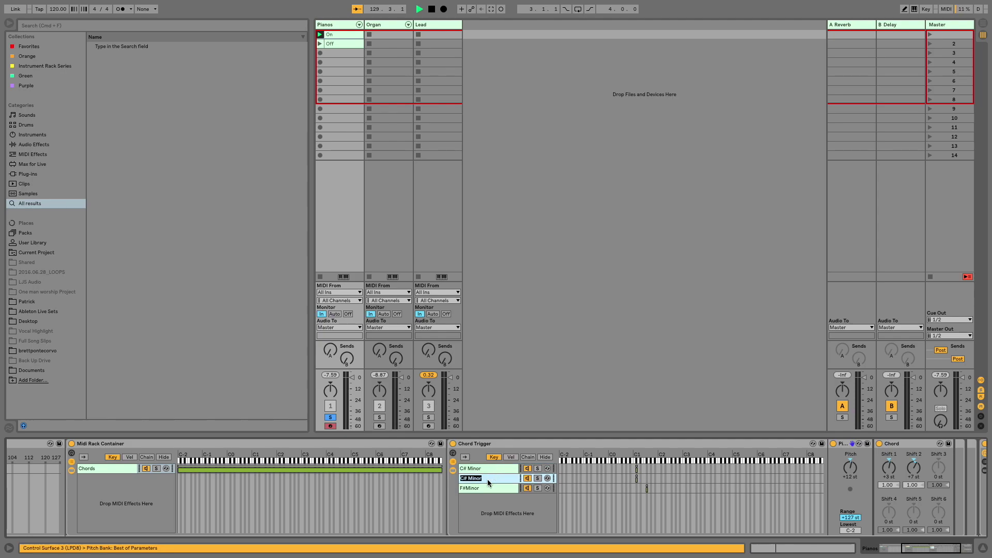
text(E Maj)
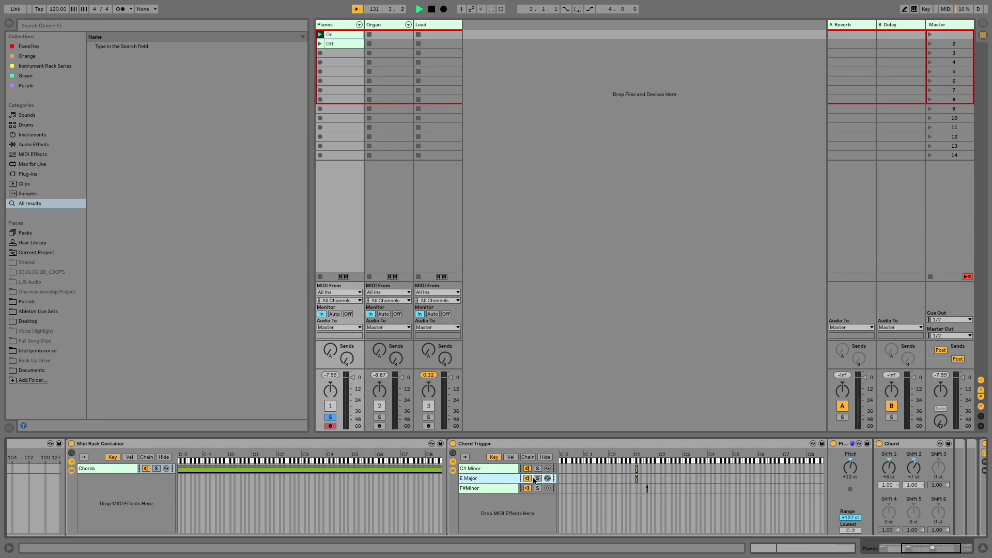
drag(637, 479, 643, 476)
click(893, 477)
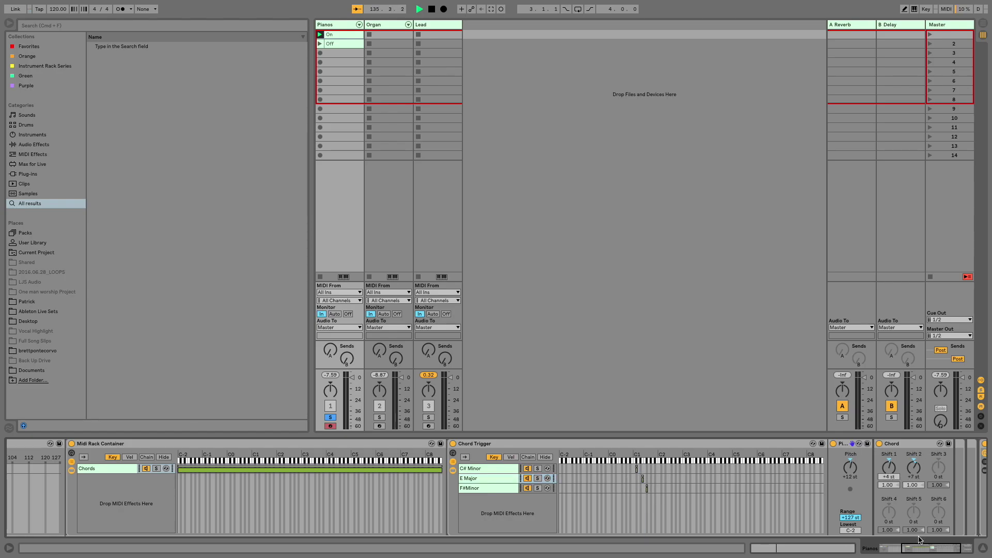
Duplicate the E Major chain, rename the copy B Major and move its key zone down to the B just below C1
click(495, 480)
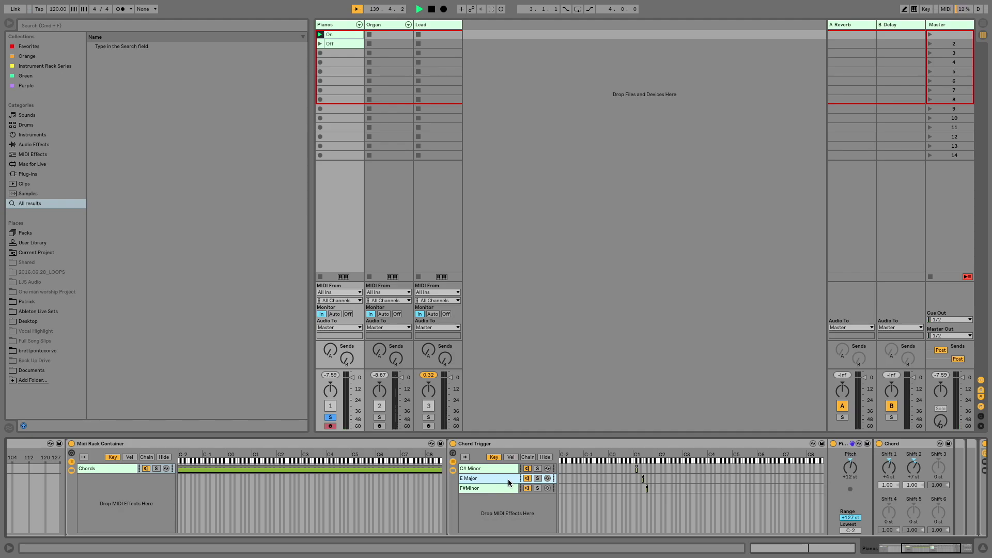
key(super+d)
key(super+r)
text(B Major)
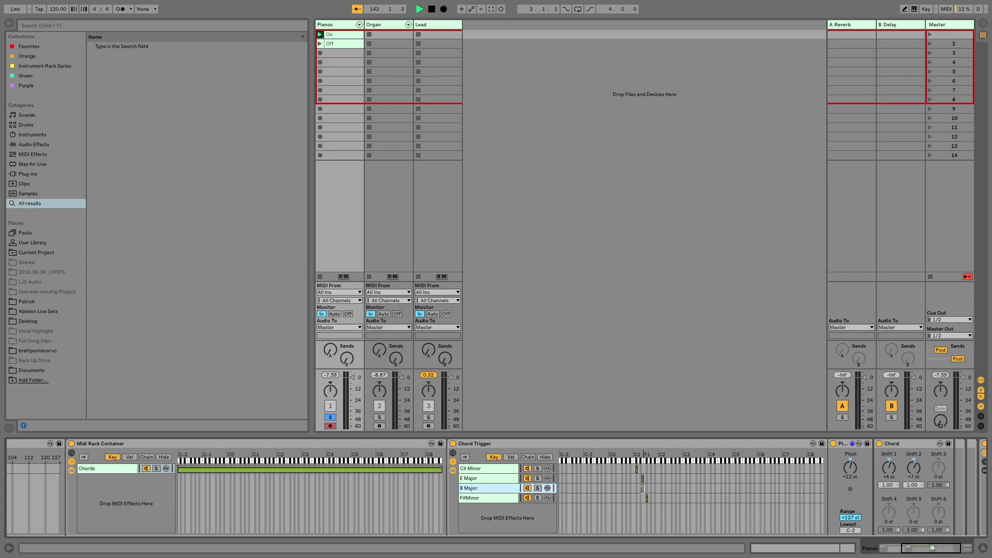
drag(643, 489, 632, 489)
Create a new chain in Midi Rack Container and rename it Bass
scroll(171, 506, left, 4)
scroll(398, 483, right, 2)
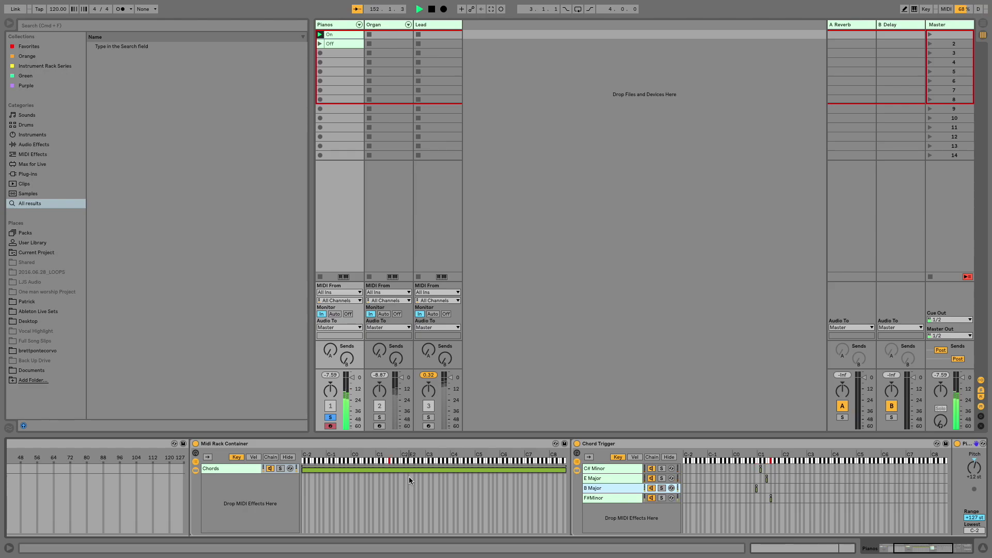
click(228, 492)
right_click(227, 492)
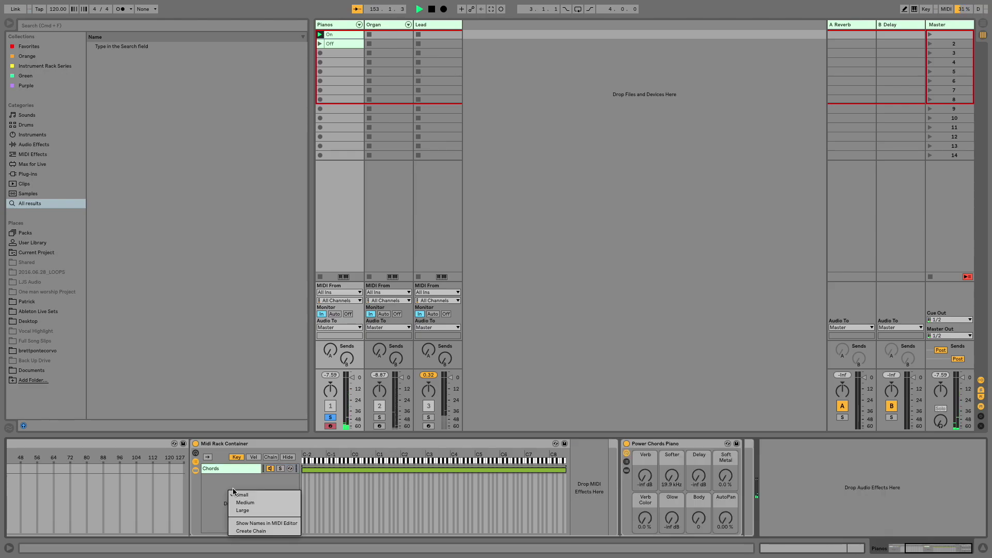
click(251, 531)
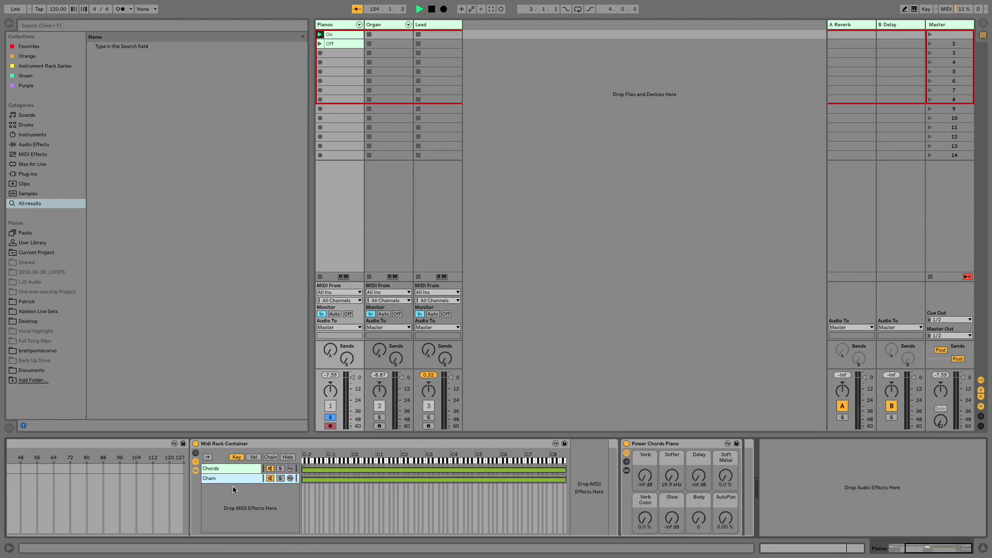
text(Bass)
key(Return)
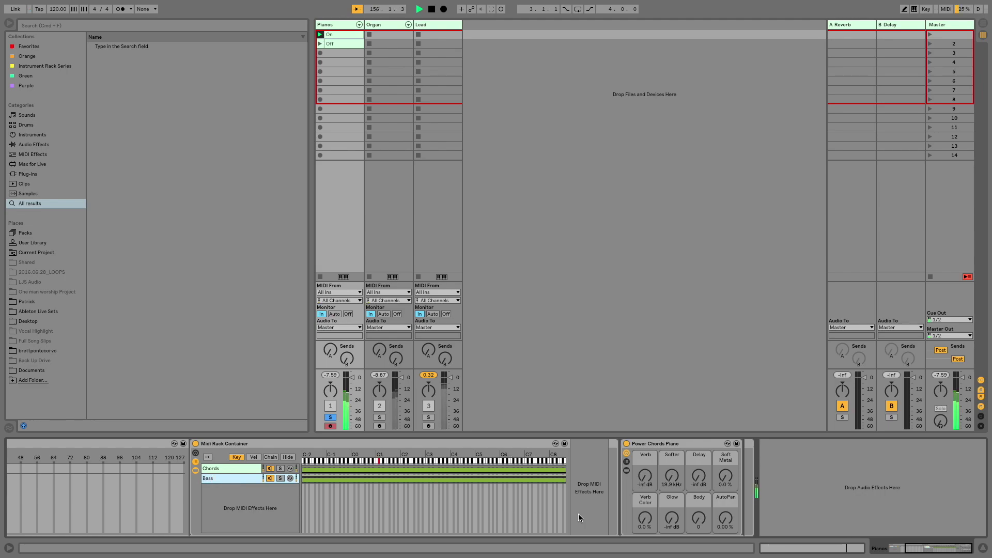
Limit the Bass chain's key zone to the low keys, ending about midway between C1 and C2
drag(311, 481, 290, 473)
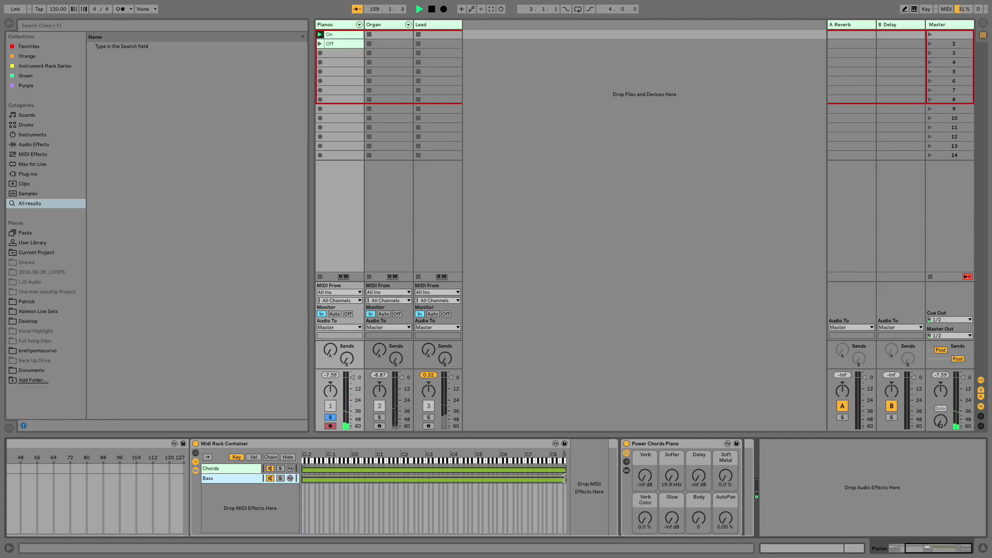
drag(565, 479, 364, 478)
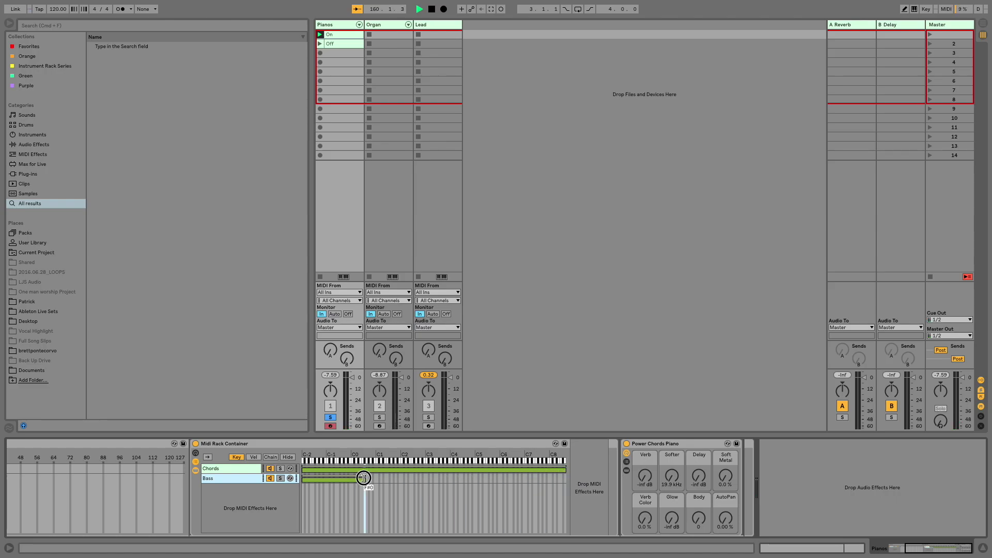
drag(364, 477, 390, 477)
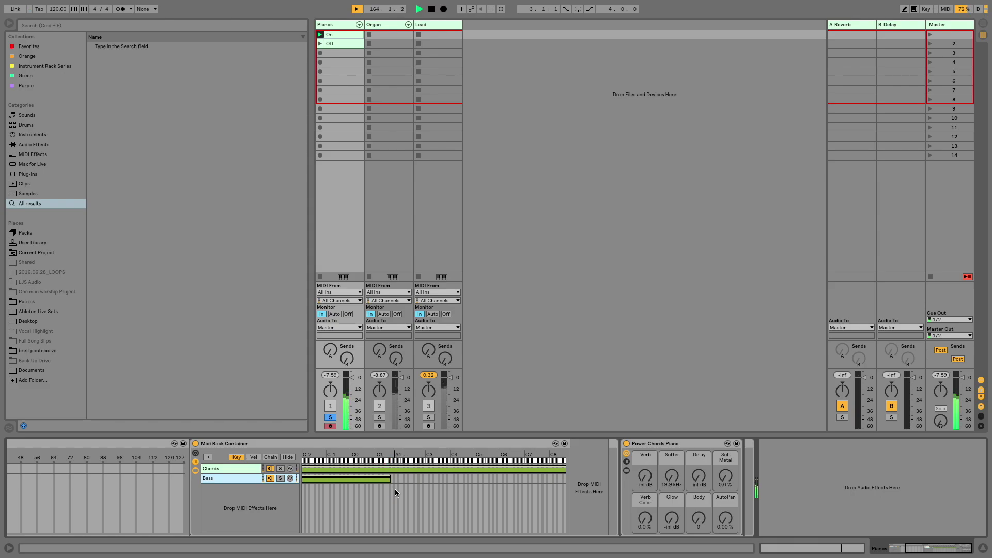
click(235, 468)
click(243, 481)
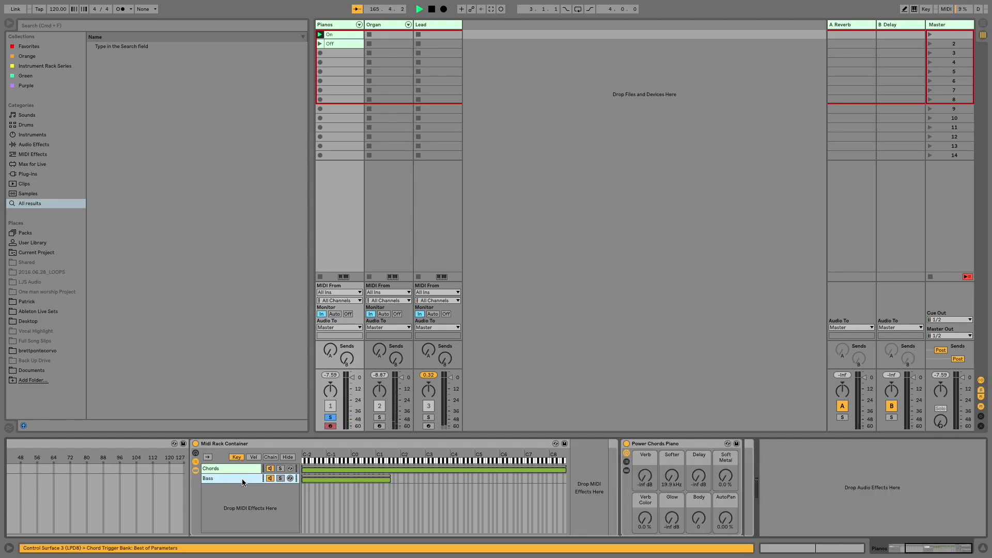
Create another chain in Midi Rack Container and rename it Pulse
right_click(258, 504)
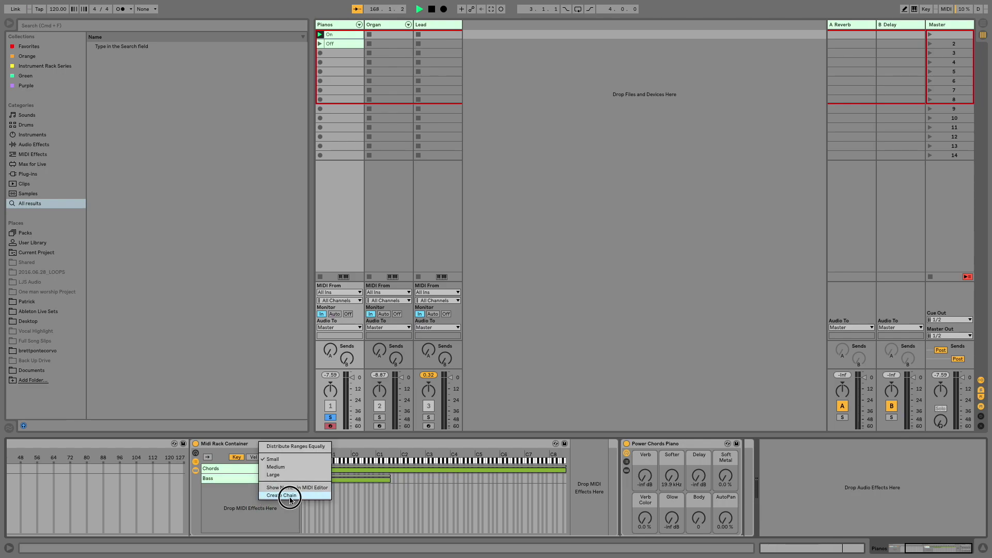
click(282, 496)
key(super+r)
text(P)
key(Return)
text(ulse)
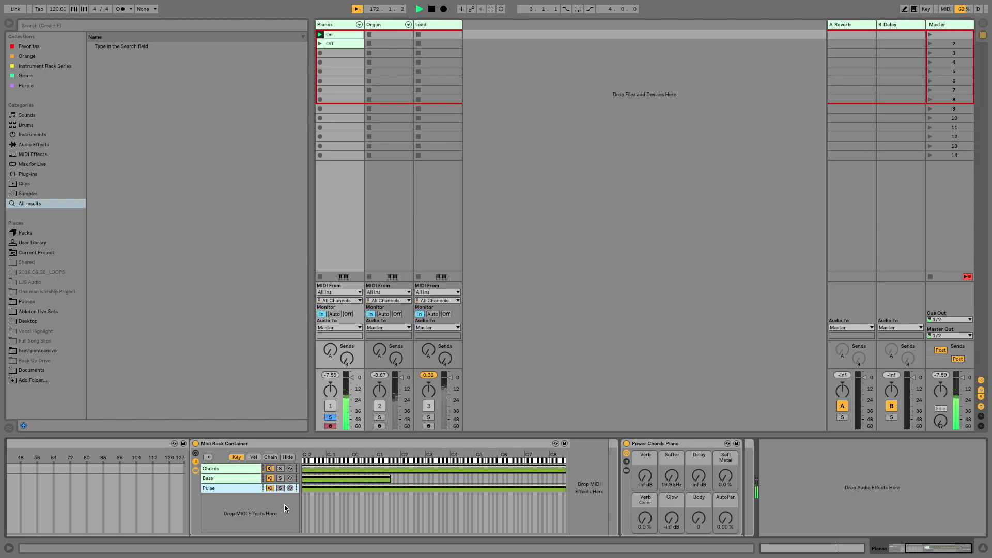
Narrow the Pulse chain's key zone to a few keys above the Bass zone, ending around C2
drag(303, 488, 395, 488)
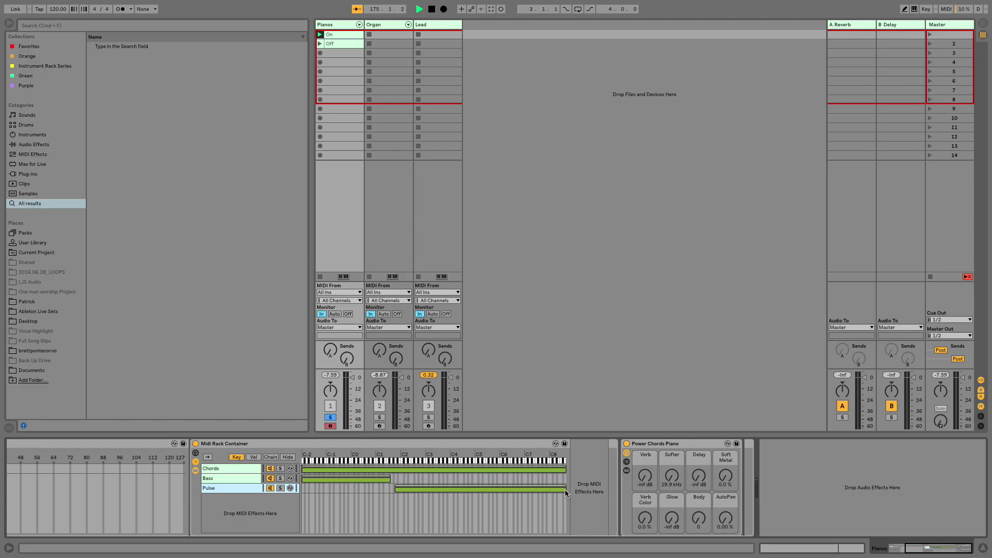
drag(566, 489, 401, 495)
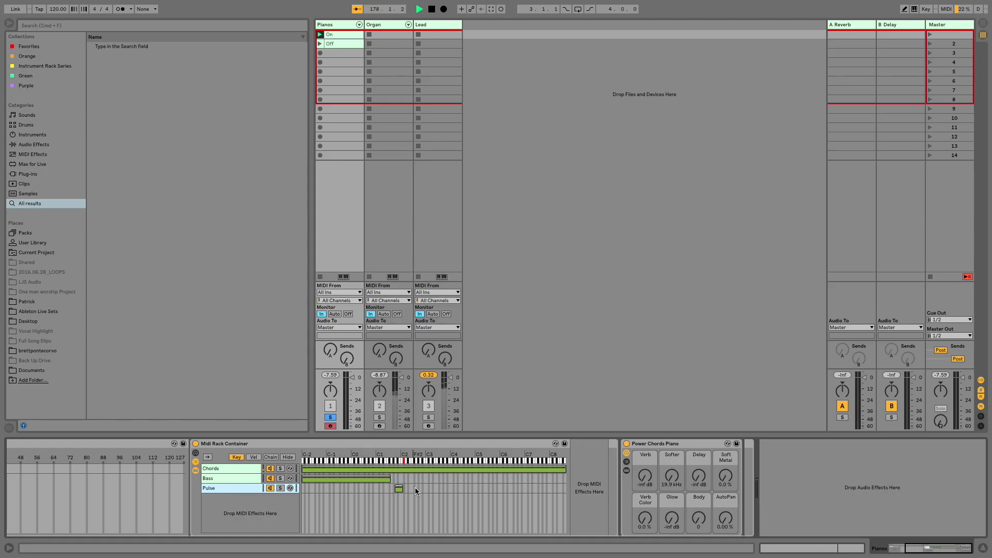
drag(399, 490, 403, 489)
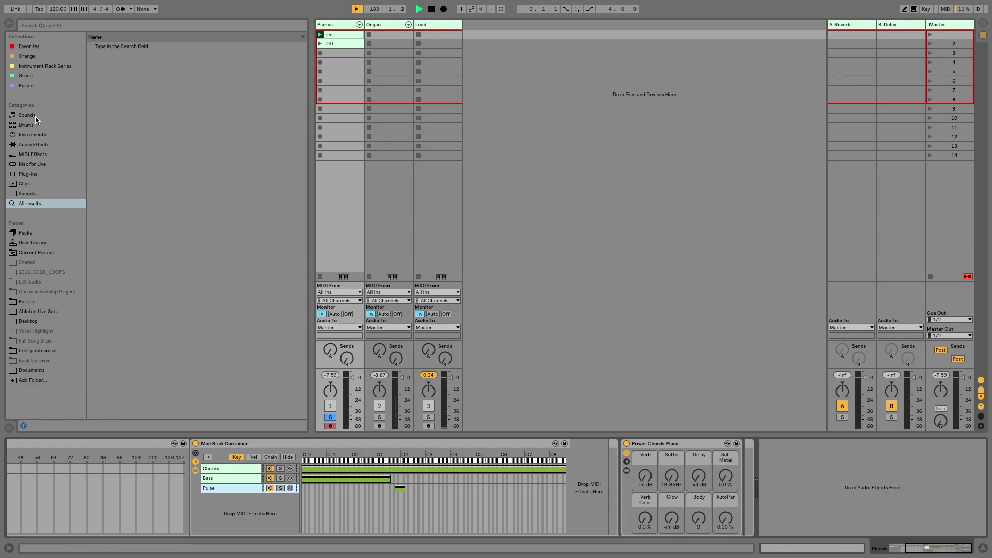
Add a Pitch MIDI effect to the Pulse chain and set its pitch to +12 st
click(34, 144)
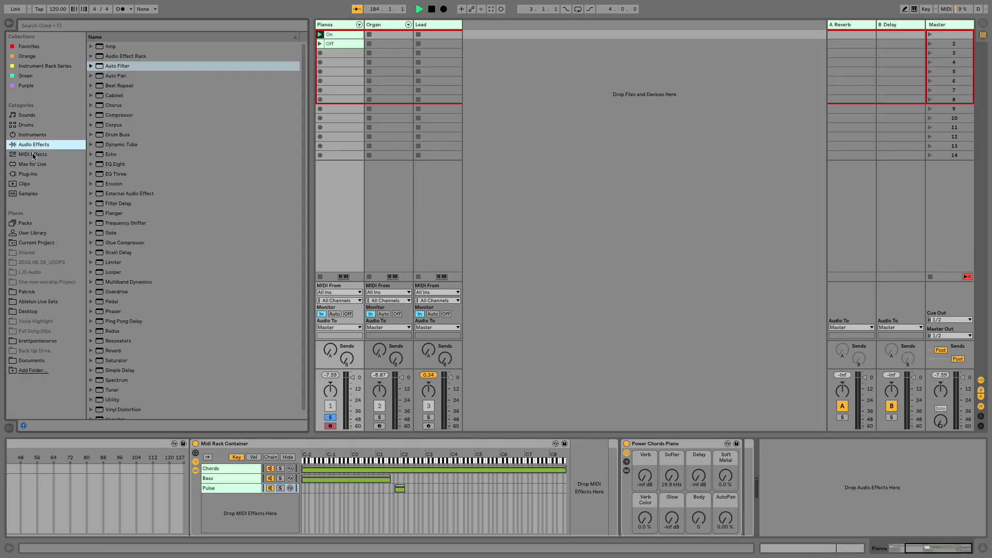
click(40, 155)
click(111, 85)
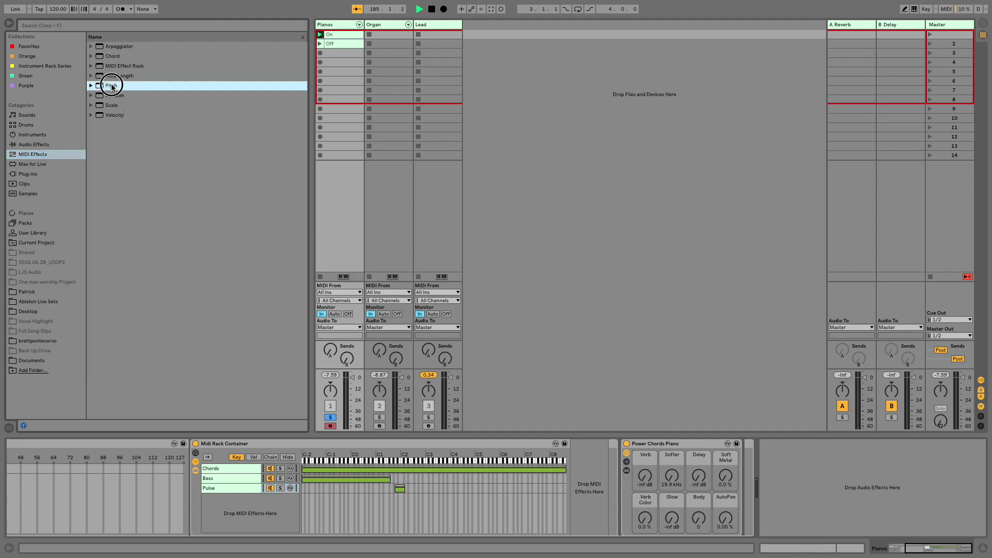
drag(271, 489, 625, 486)
click(594, 475)
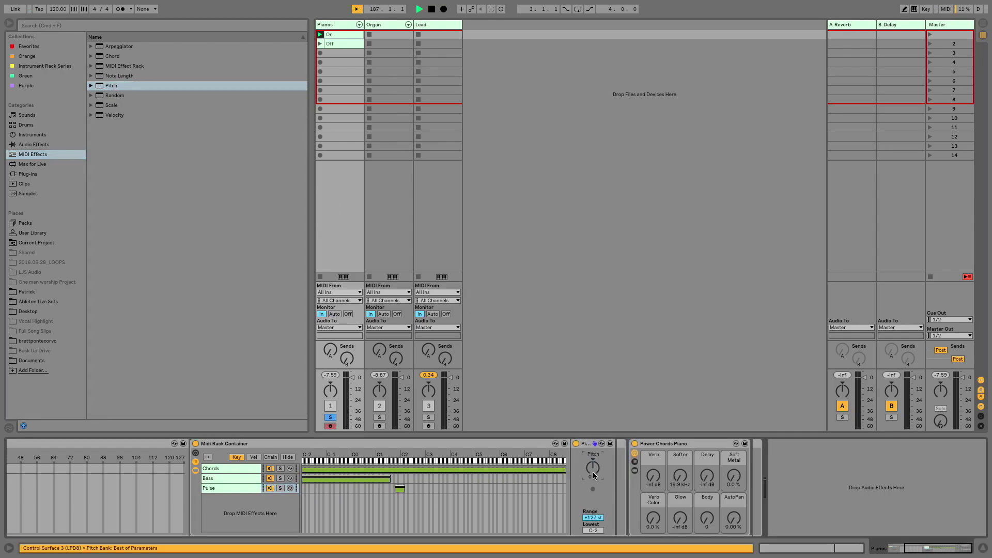
Add a Chord MIDI effect after Pitch in the Pulse chain
drag(124, 55, 612, 484)
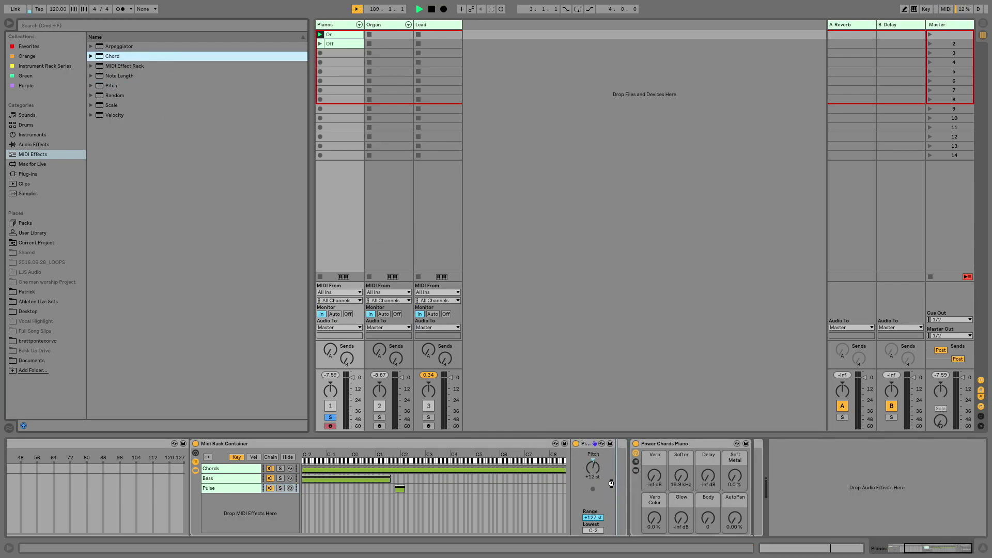
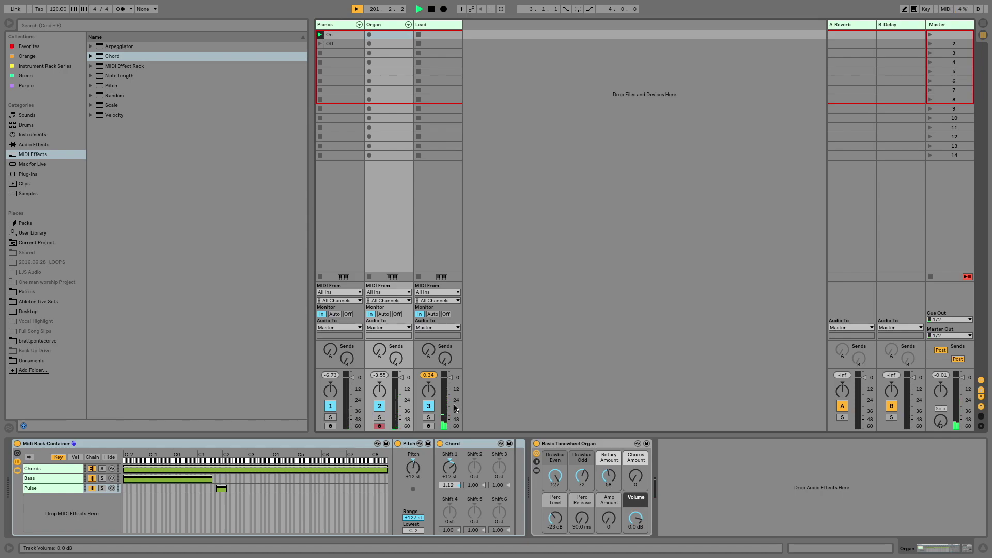
Deactivate the Lead track and delete the Pulse chain from the Organ track's Midi Rack Container
click(428, 408)
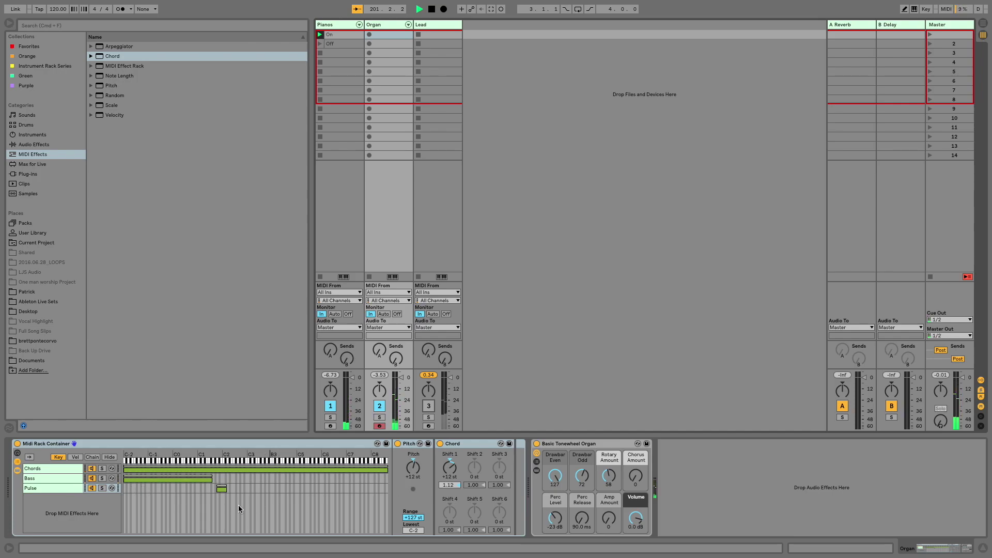
click(55, 493)
key(Delete)
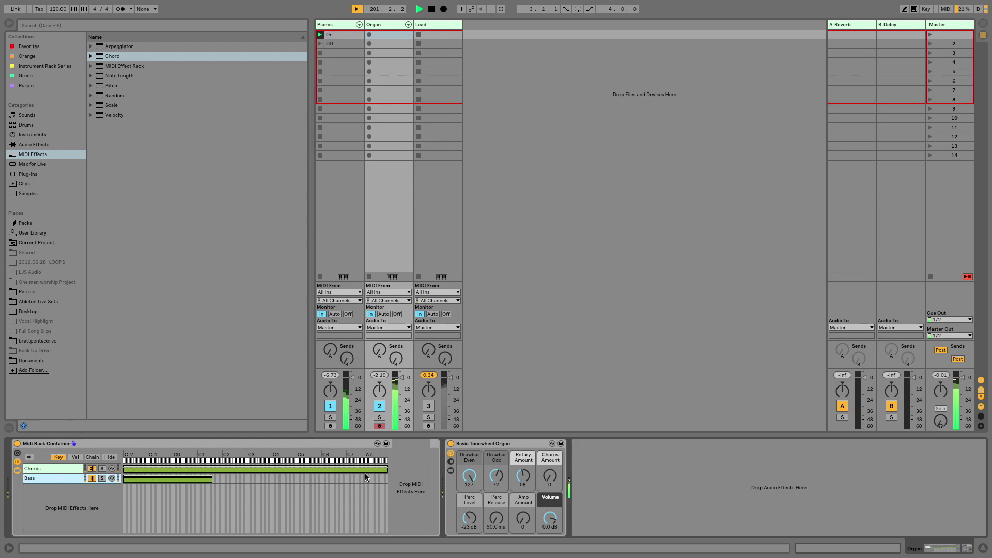
Shorten the Organ track's Chords key zone so it ends at the same key as the Bass zone
drag(385, 469, 212, 477)
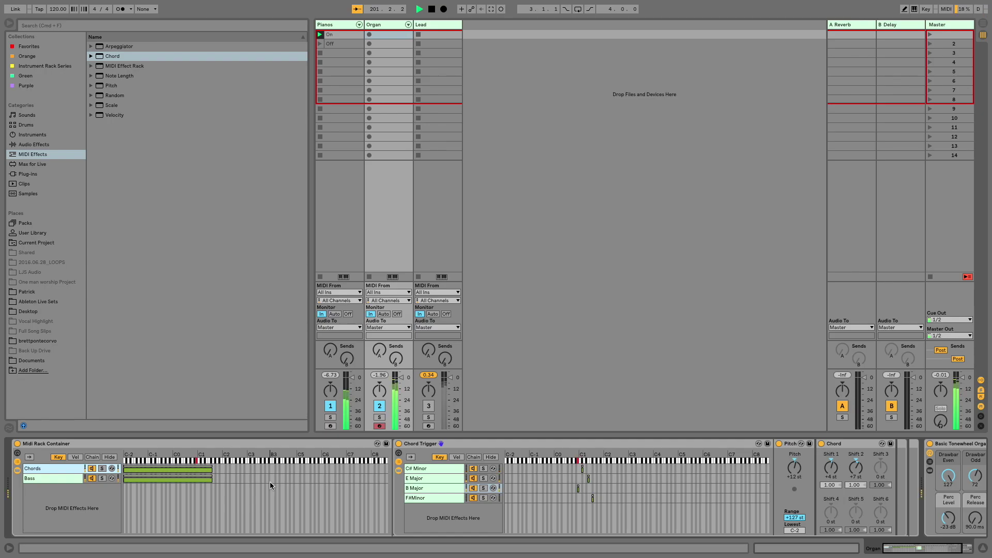
Set the Pitch effect in the Organ's C# Minor chain to +24 st and copy the value to its sibling chains
click(805, 508)
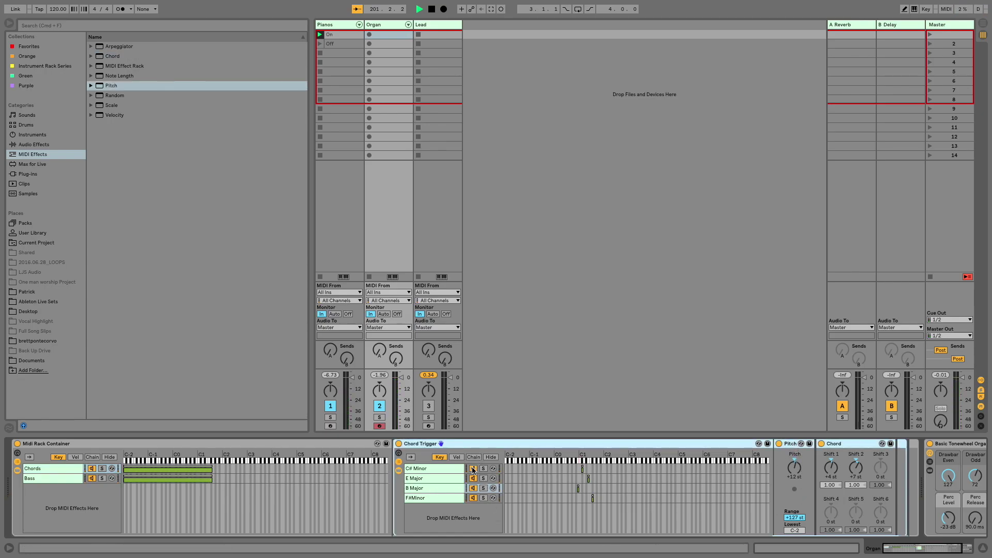
click(439, 468)
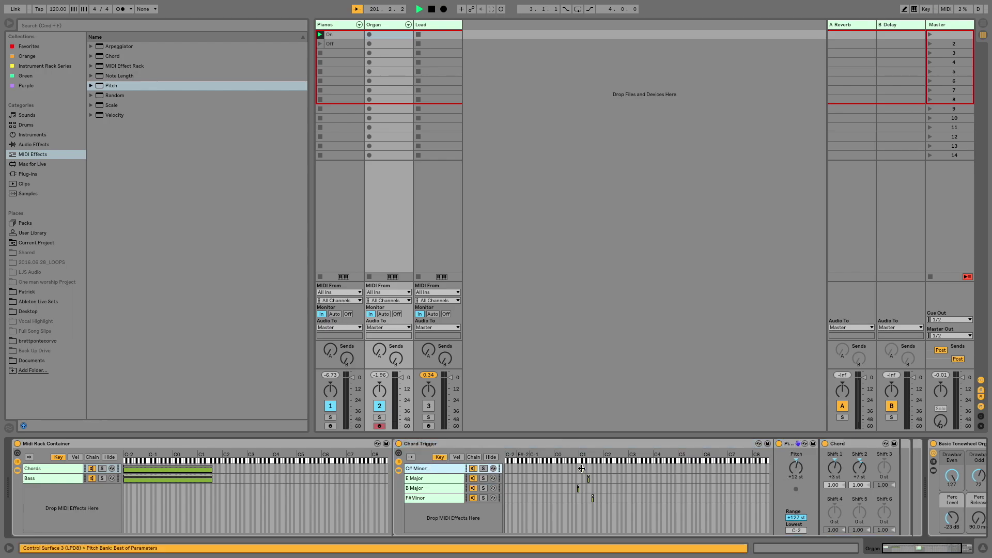
click(797, 471)
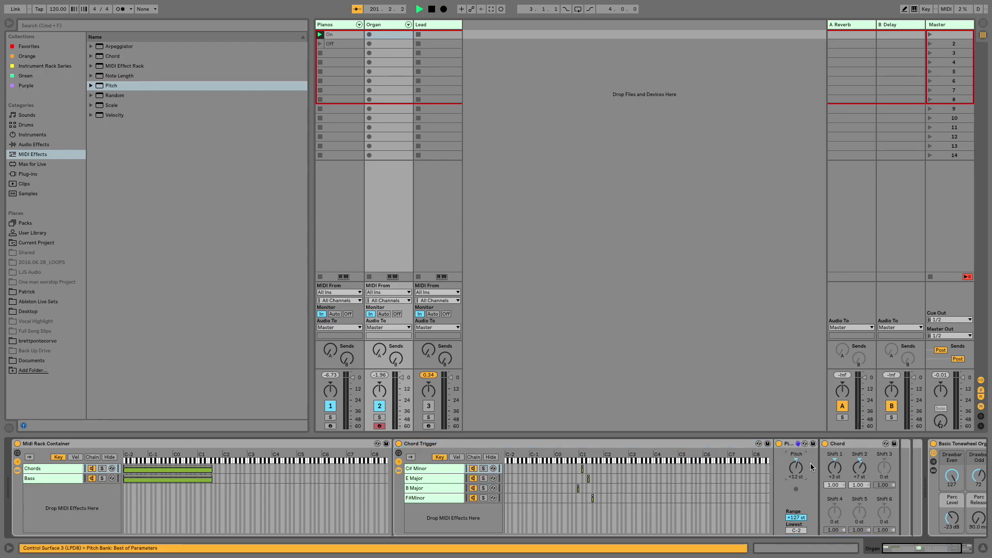
drag(799, 473, 799, 465)
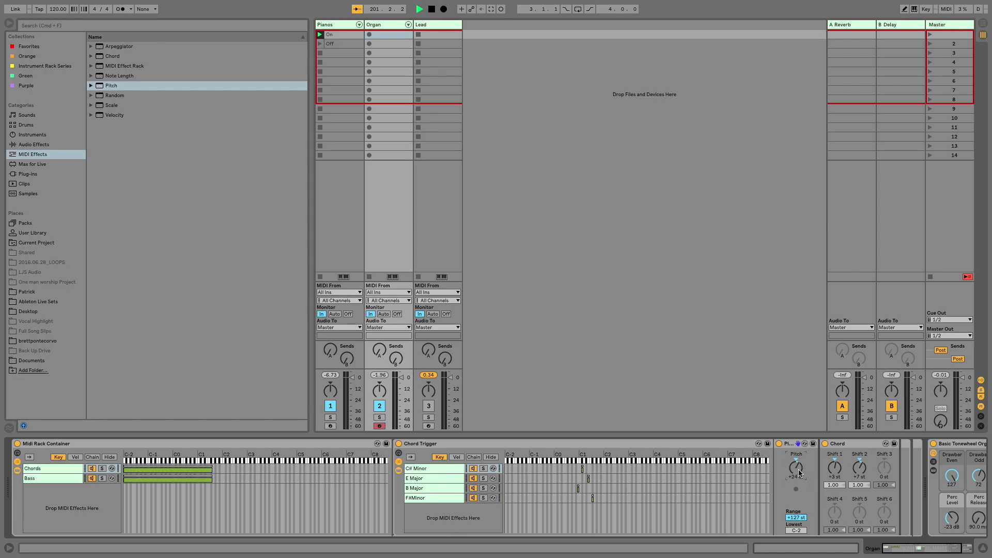
right_click(798, 472)
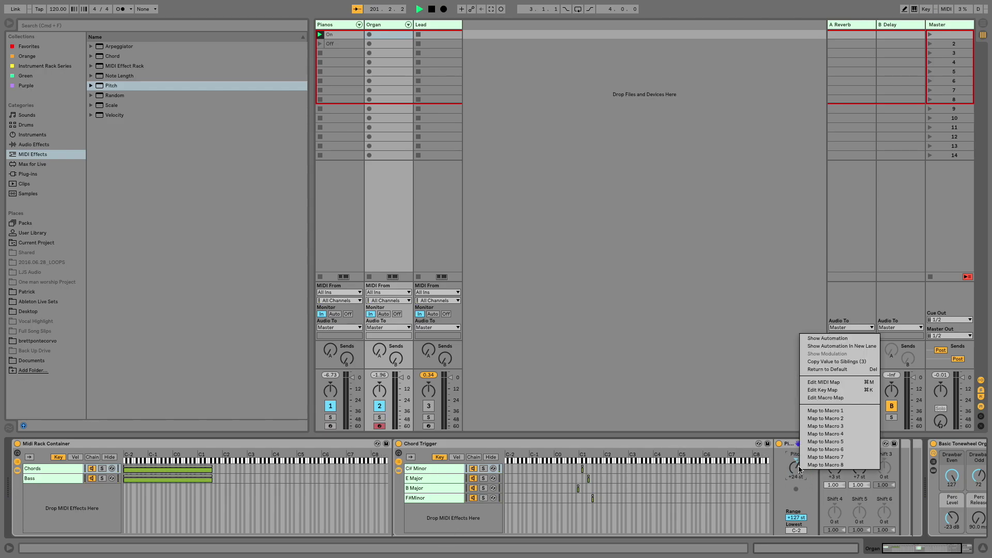
click(833, 362)
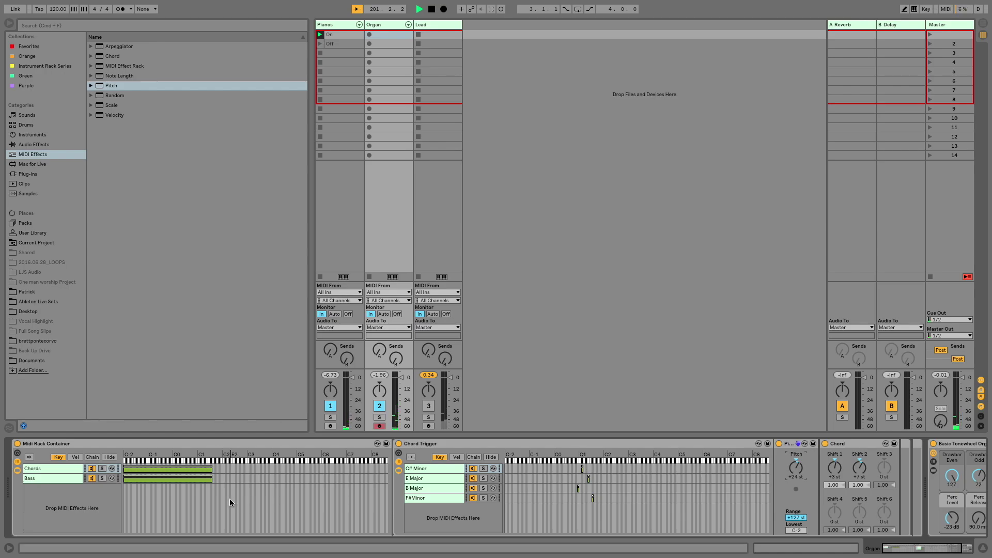
Solo the Lead track and group its Counting Stars Lead Synth into an Instrument Rack with the chain zones shown
click(428, 419)
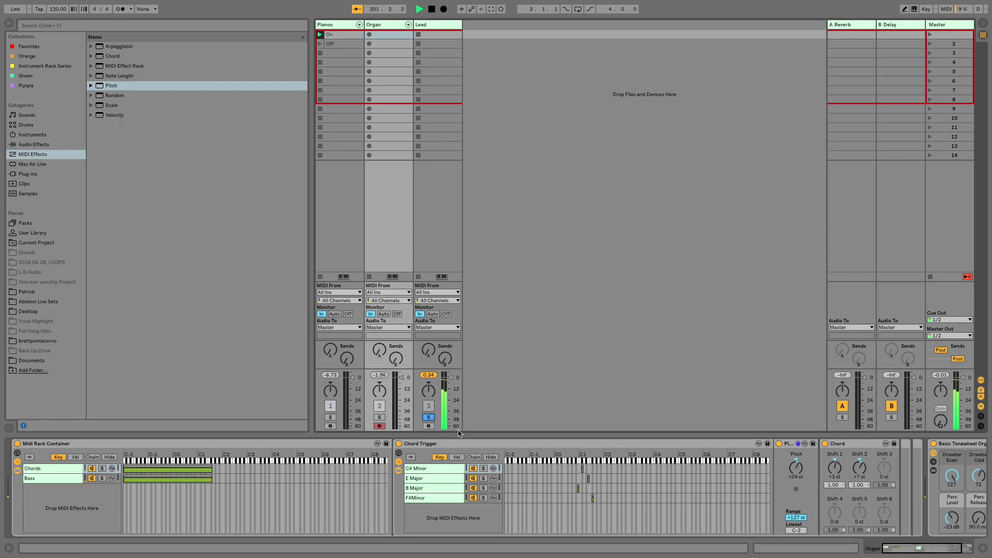
click(441, 334)
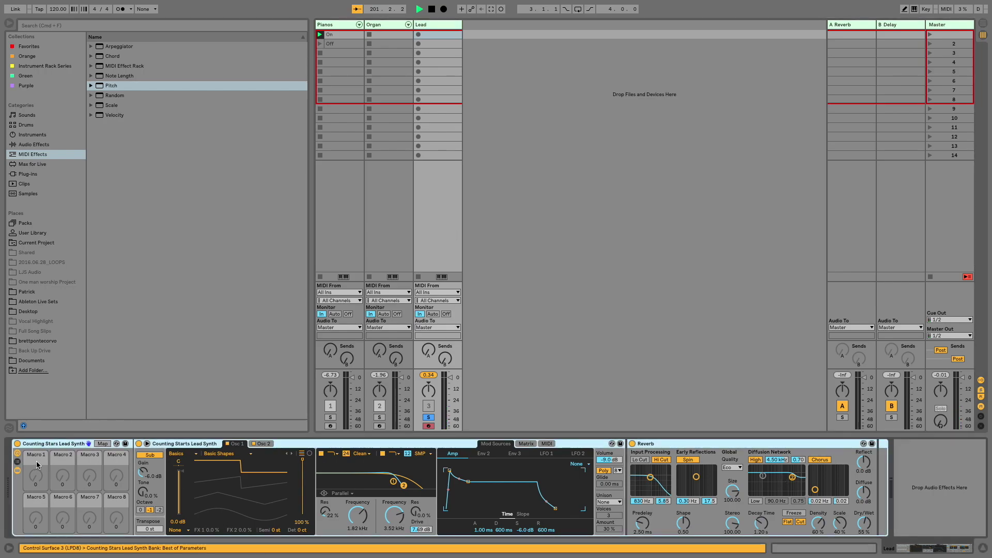
click(76, 463)
key(ctrl+g)
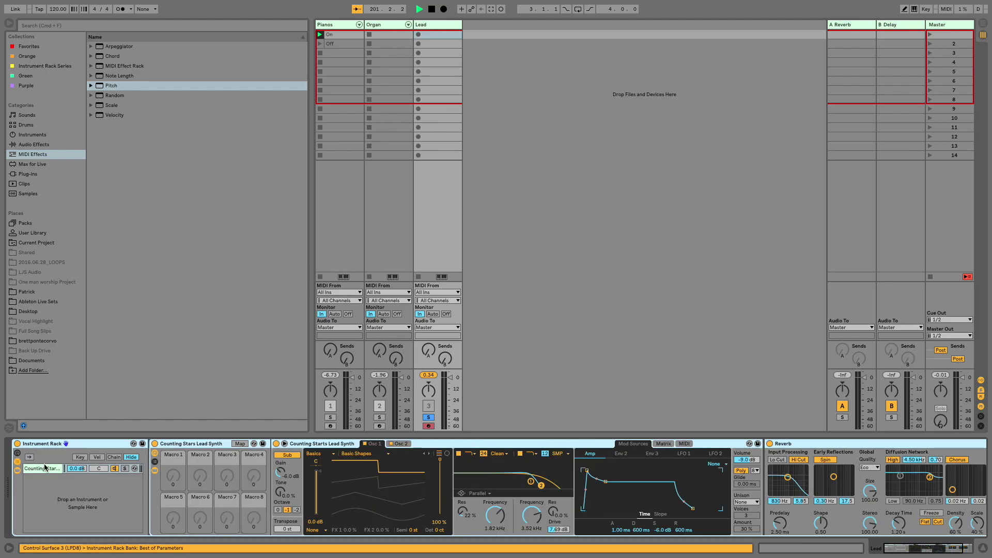
click(113, 457)
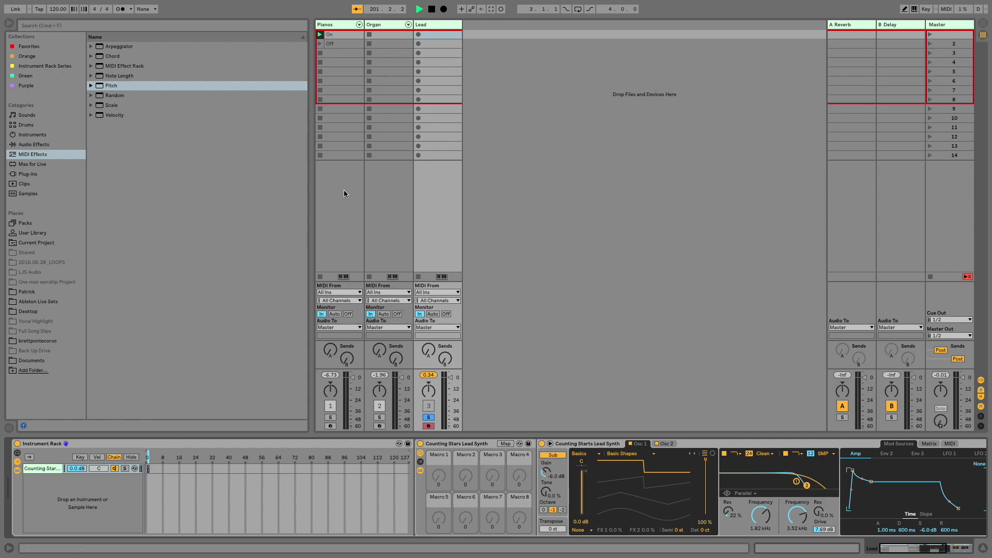
Create a clip named On in the Lead track's first slot and show its Chain Selector envelope
double_click(438, 34)
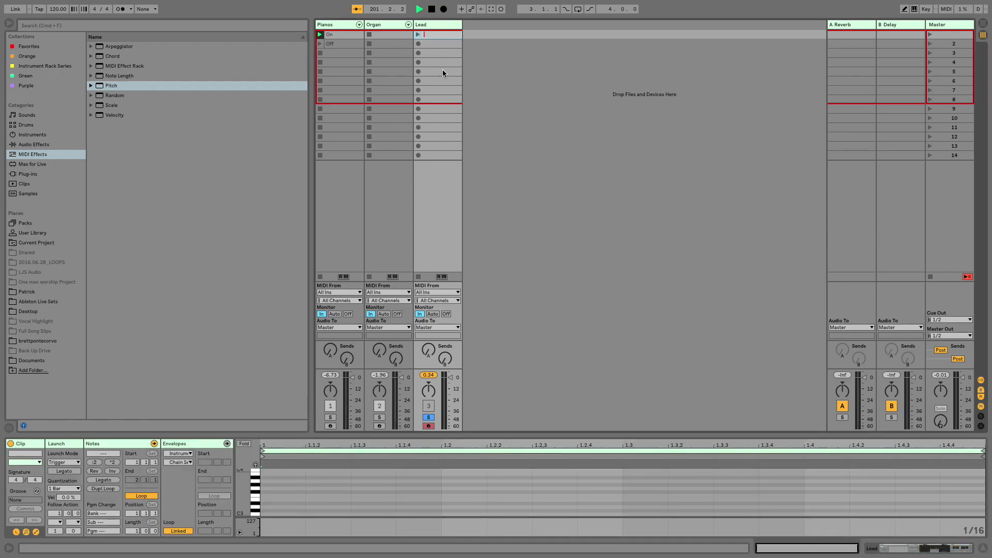
text(On)
key(Return)
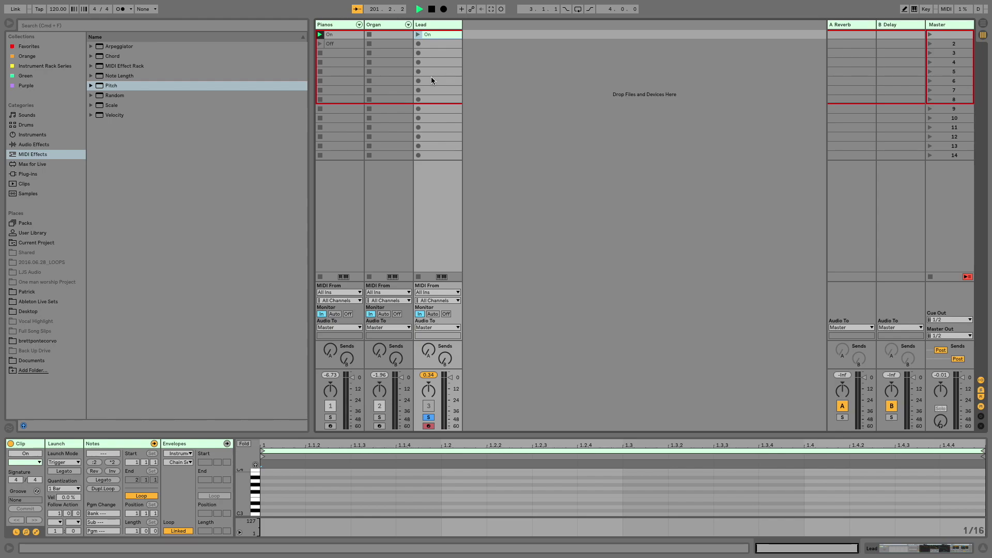
click(188, 464)
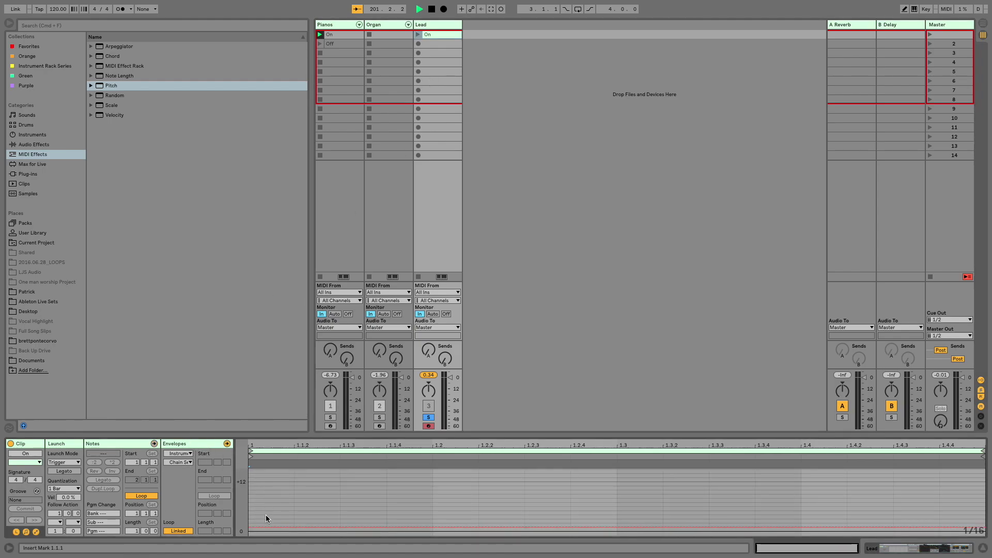
Create an Off clip in the Lead track's second slot with its Chain Selector envelope at 0, and launch the On clip
double_click(433, 44)
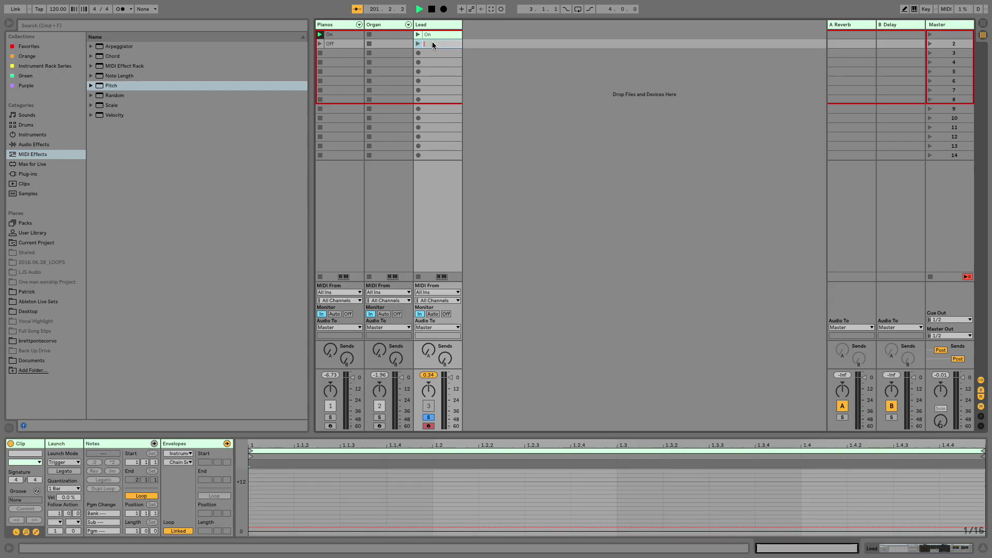
click(346, 531)
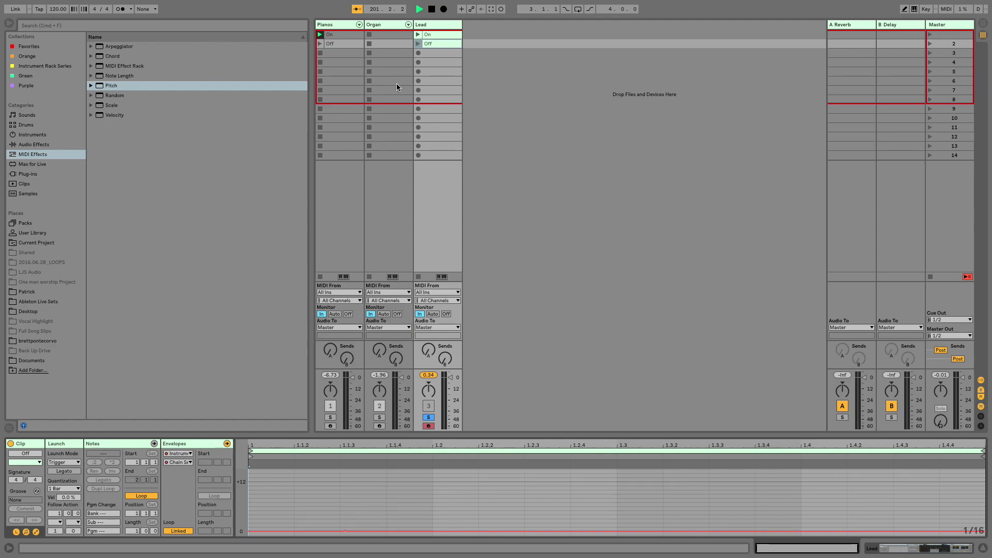
click(419, 34)
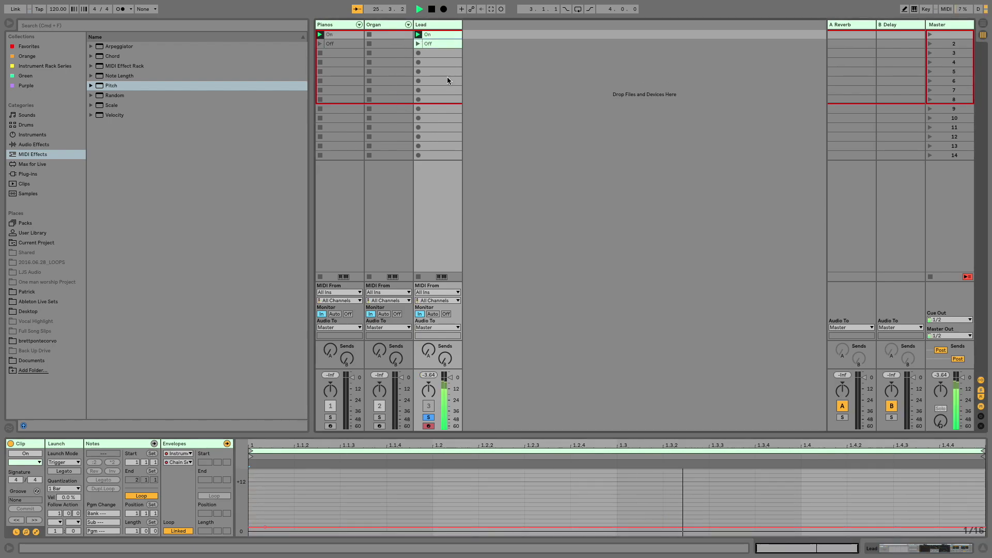
Narrow the key zone of the Lead rack's Counting Stars chain to a few keys between C4 and C5
click(509, 351)
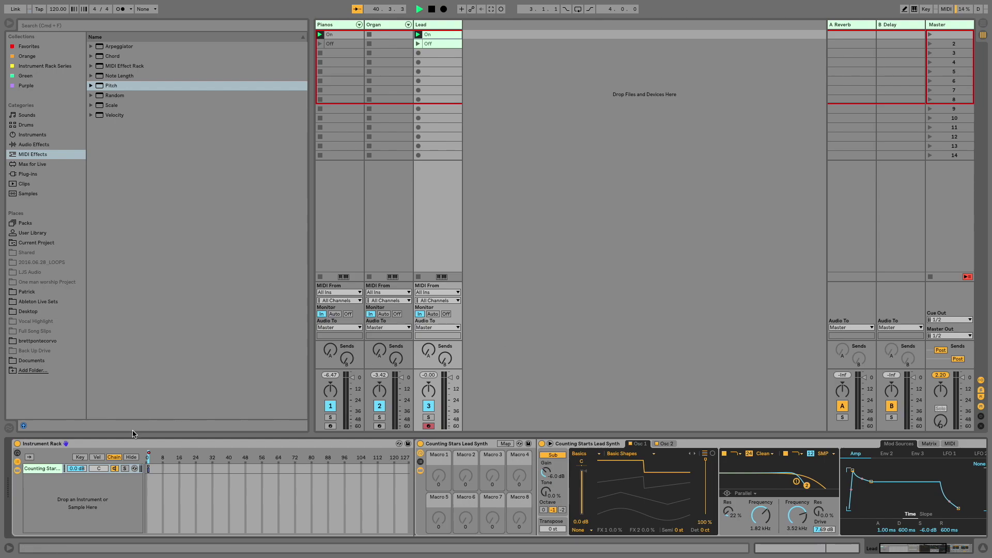
click(80, 457)
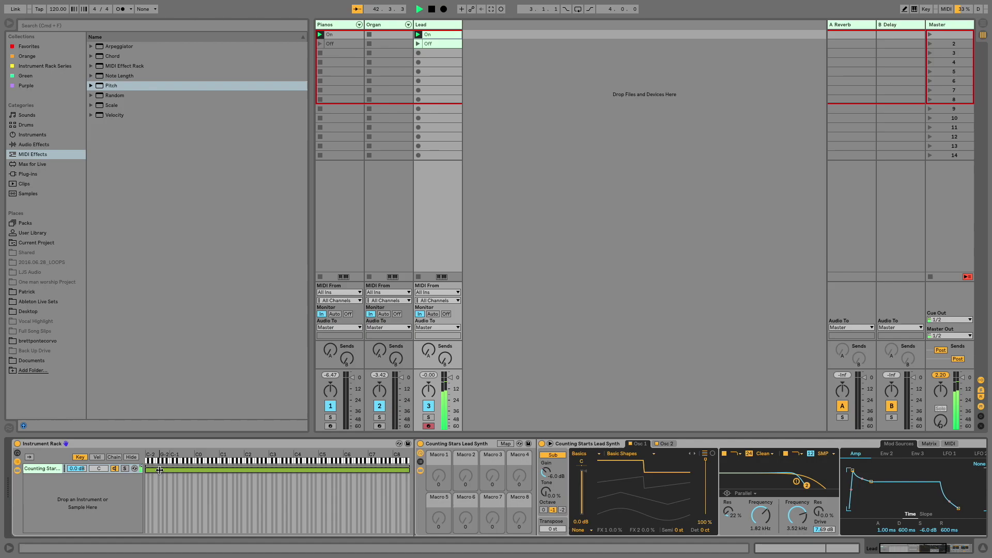
drag(159, 471, 300, 470)
drag(400, 469, 316, 470)
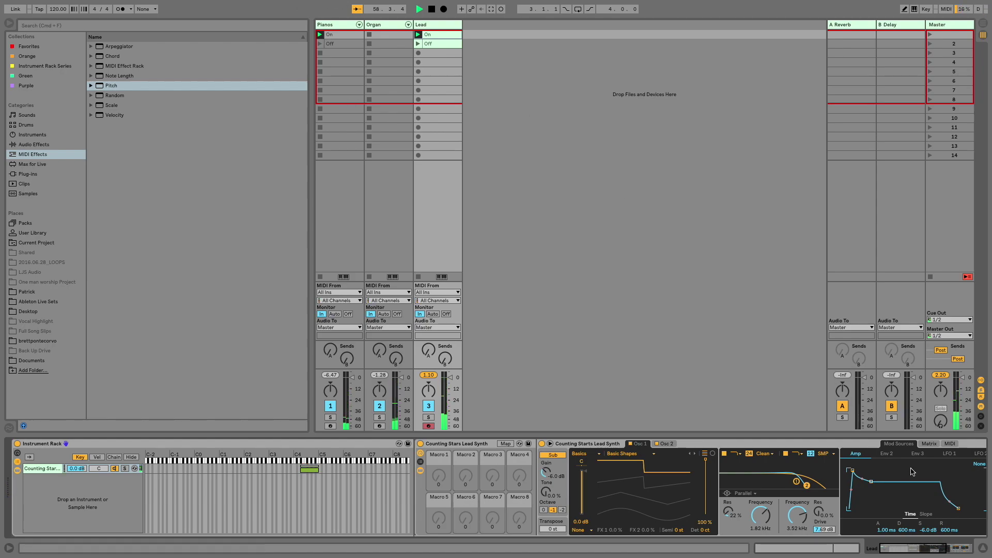
Inspect the Lead track's synth volume and reverb settings and the Organ track's device chain
scroll(826, 528, right, 2)
scroll(826, 527, right, 6)
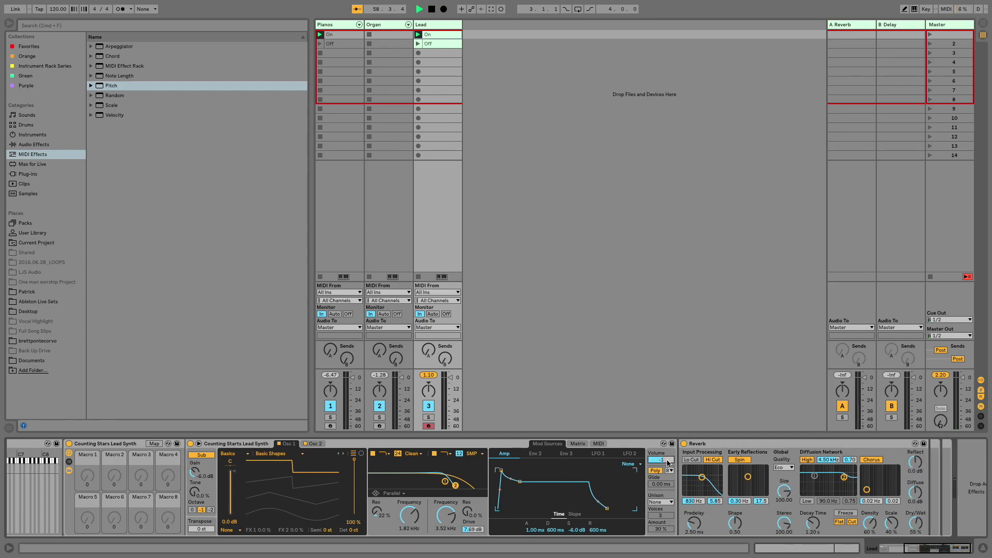
click(387, 25)
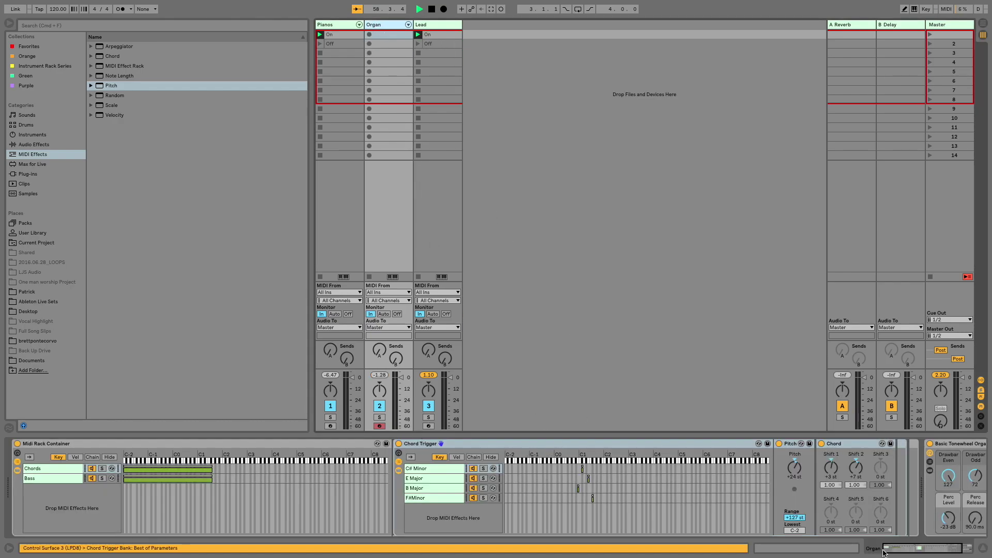
scroll(884, 552, down, 3)
scroll(914, 517, down, 1)
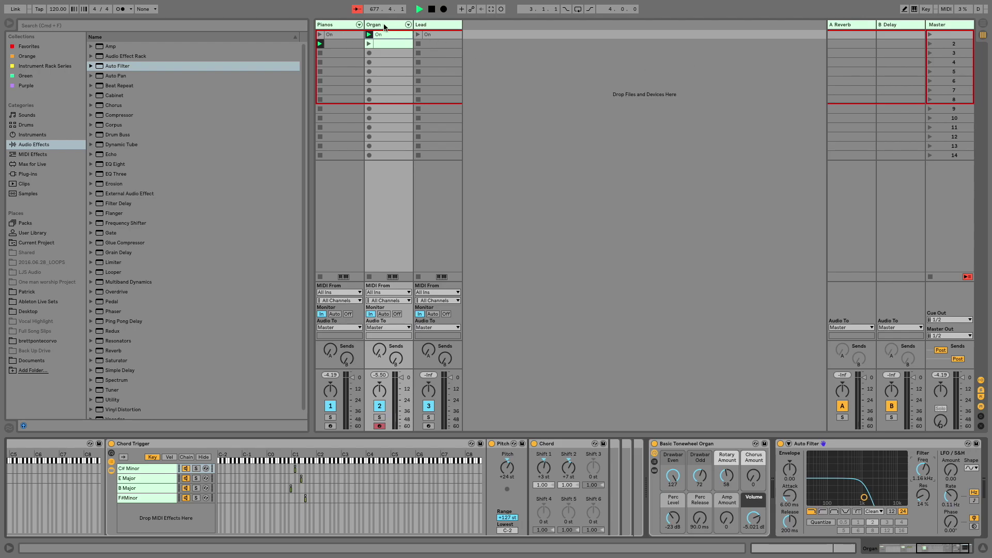
Copy the On clips of the Pianos, Organ and Lead tracks into the fifth scene
click(347, 34)
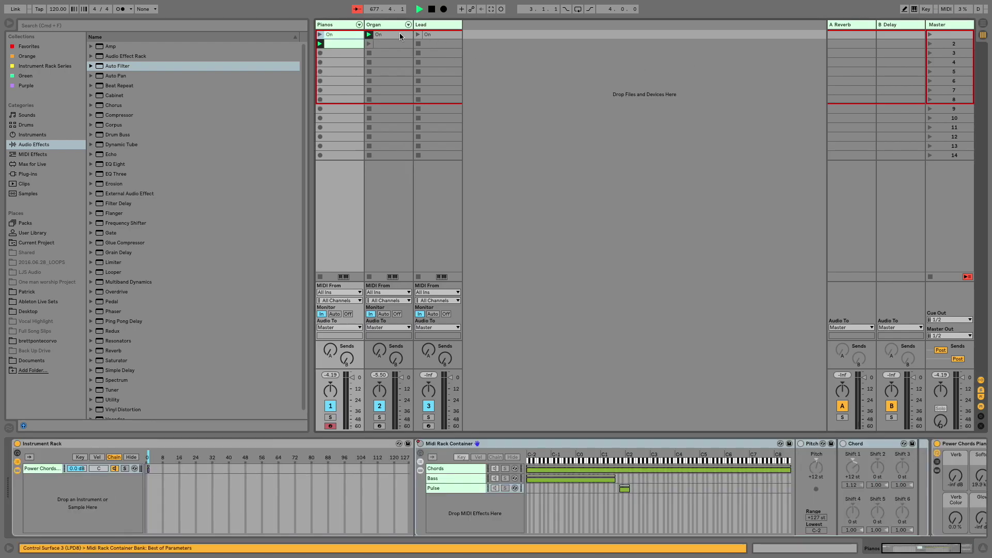
click(447, 34)
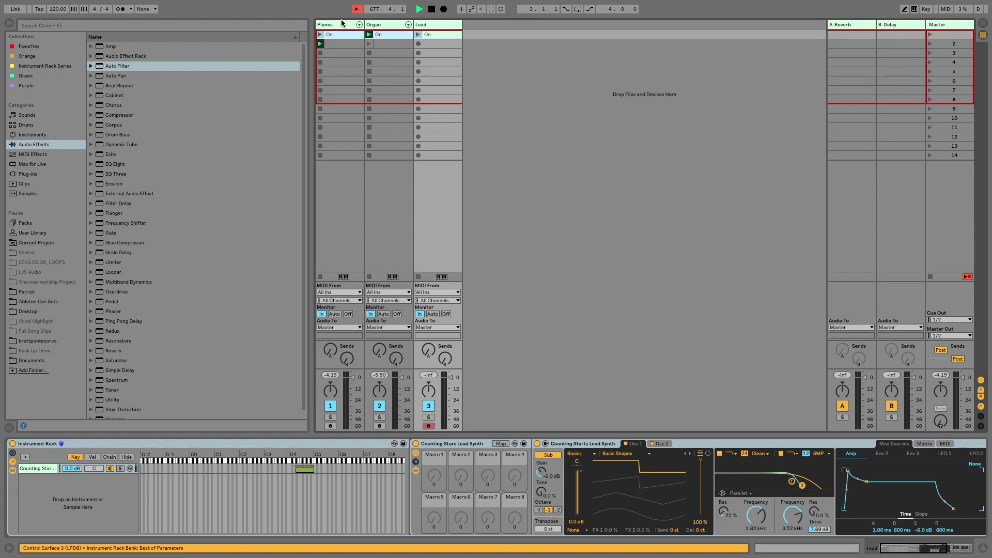
drag(330, 39, 341, 72)
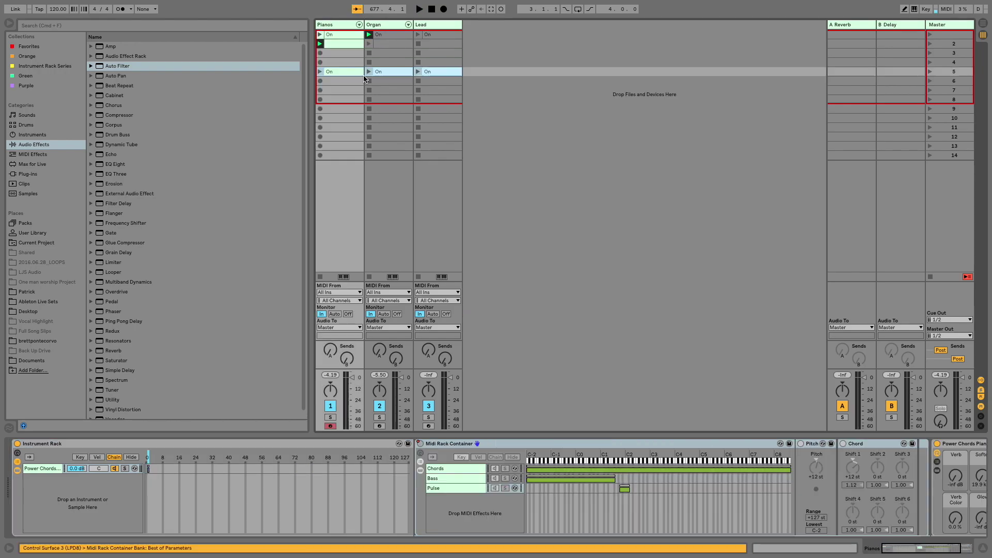
Rename the fifth scene All Three and launch it
click(951, 71)
key(super+r)
text(All Three)
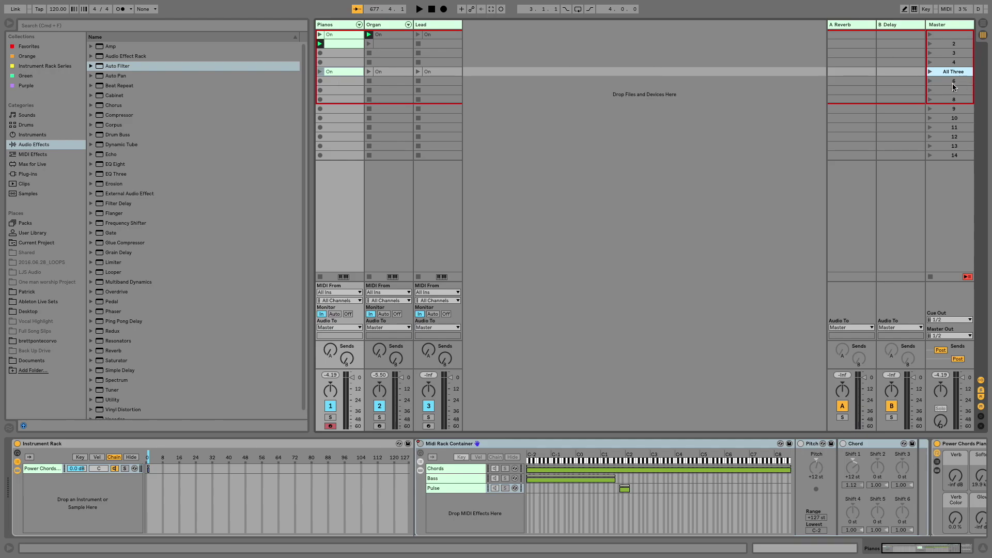
click(930, 72)
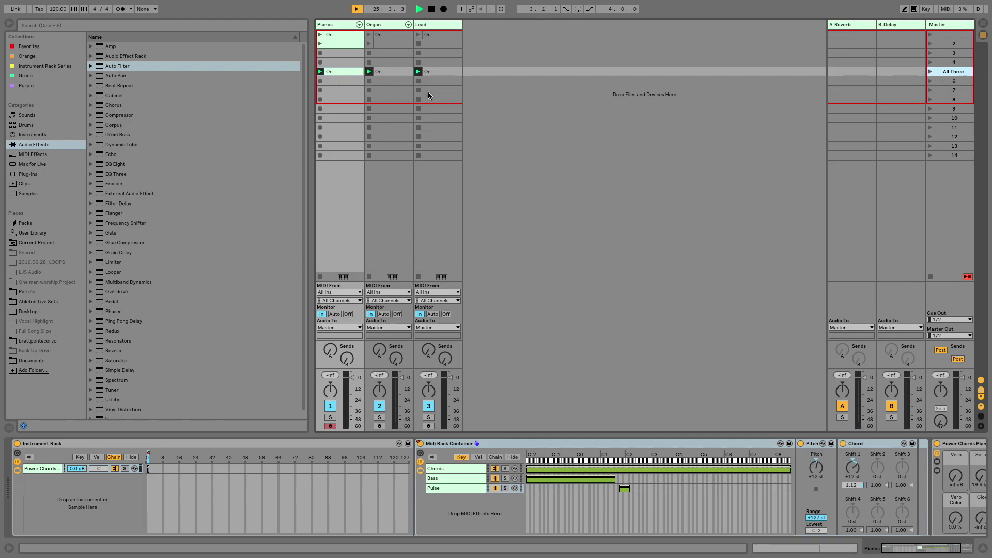
Create a clip named Open Keys in the Pianos track's sixth slot and display the track's devices
double_click(340, 79)
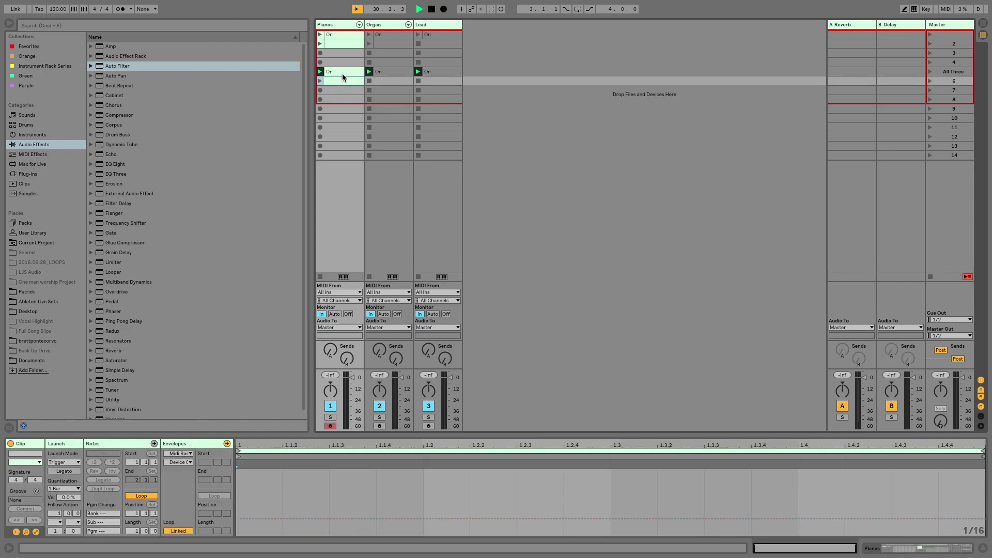
key(super+r)
text(Open Keys)
key(Return)
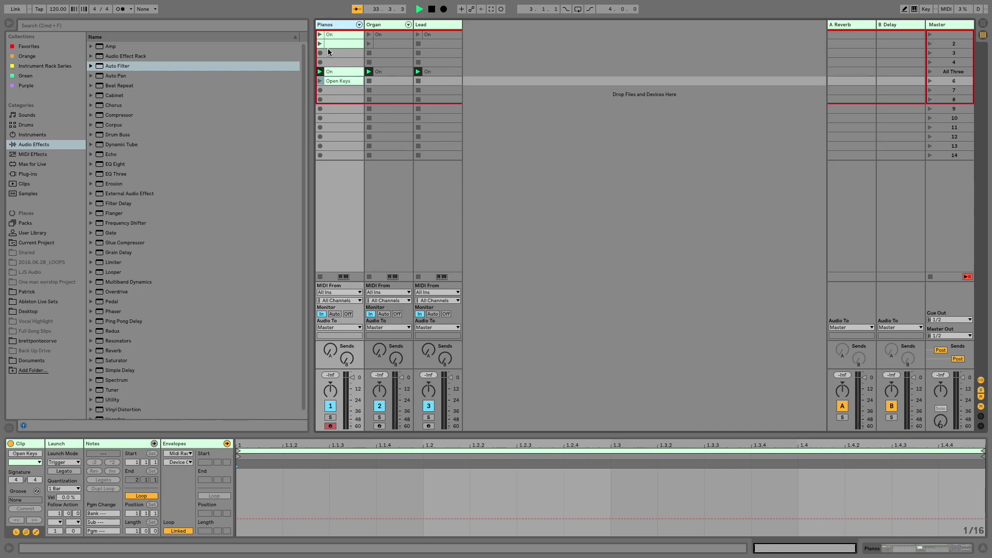
click(340, 26)
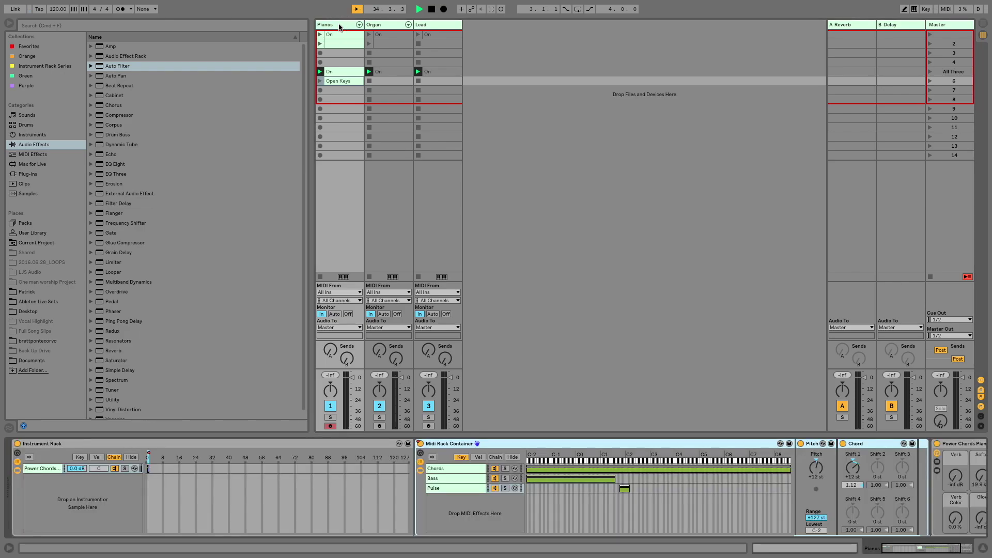
Set the Open Keys clip's Device On envelope for the Midi Rack Container to off
click(420, 444)
click(420, 444)
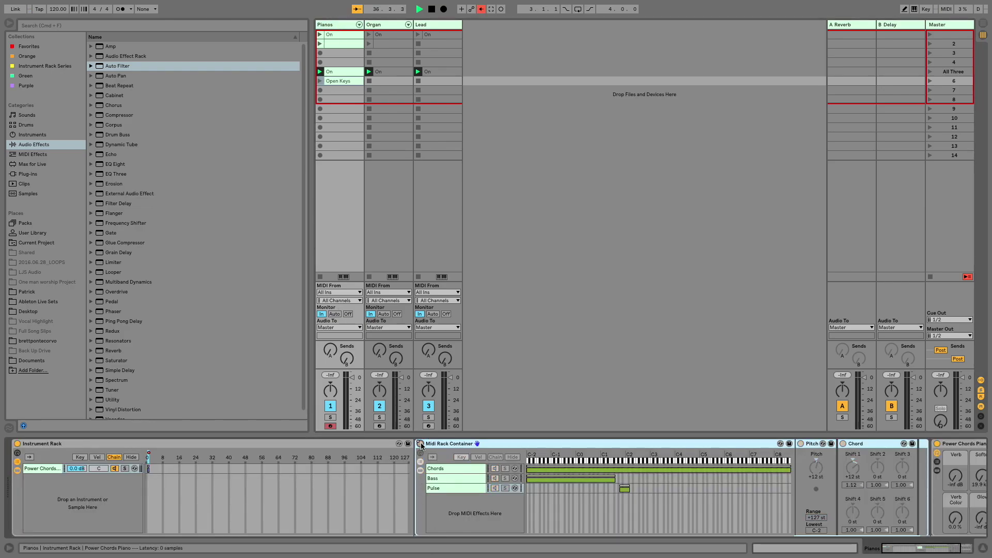
click(420, 444)
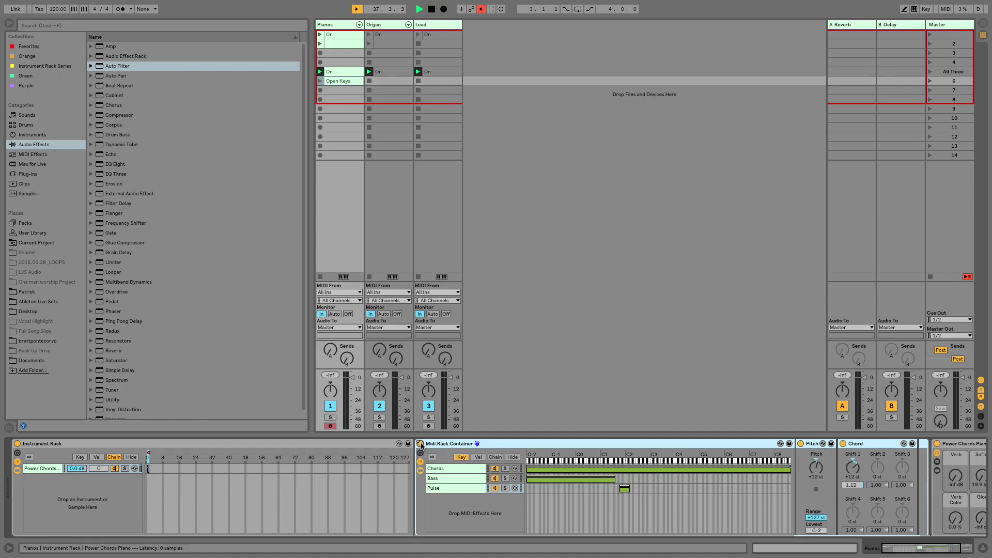
click(420, 444)
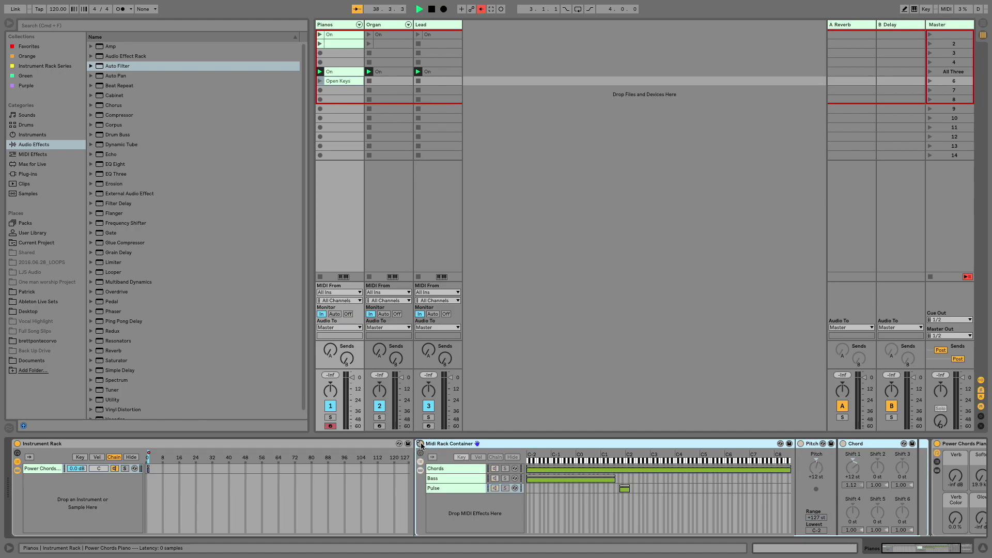
click(337, 81)
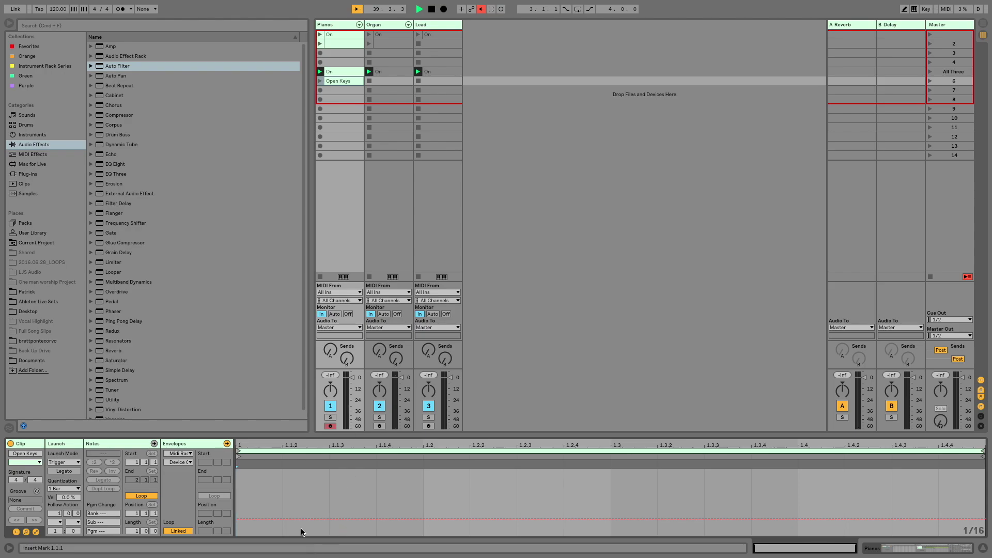
click(189, 454)
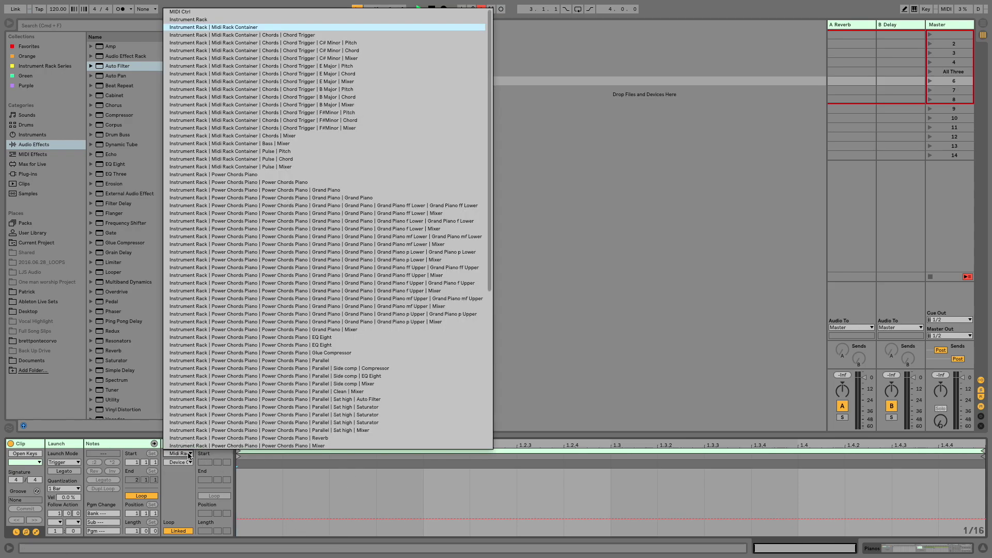
click(189, 455)
click(271, 519)
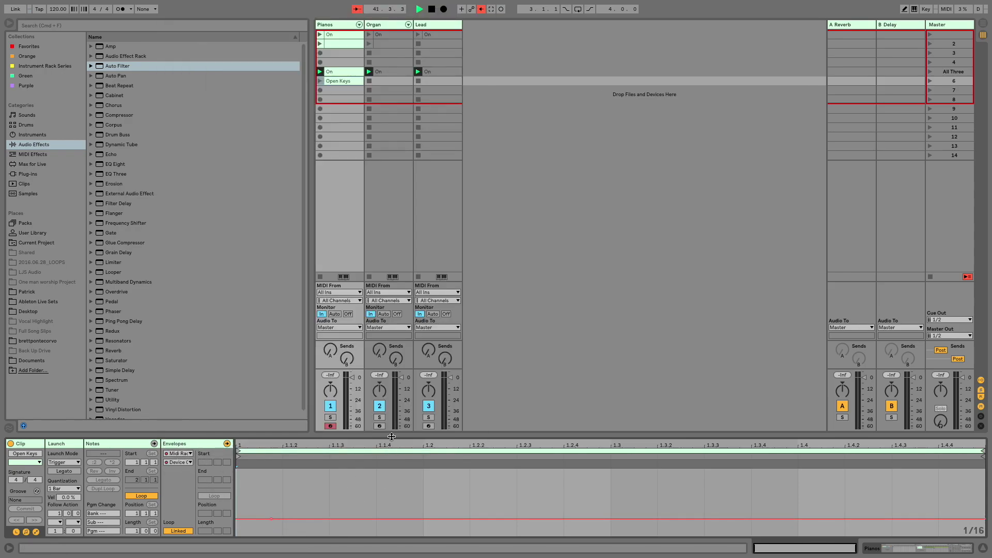
Launch the All Three scene and then the sixth scene to compare their sounds, toggling the Organ track's activator
click(931, 73)
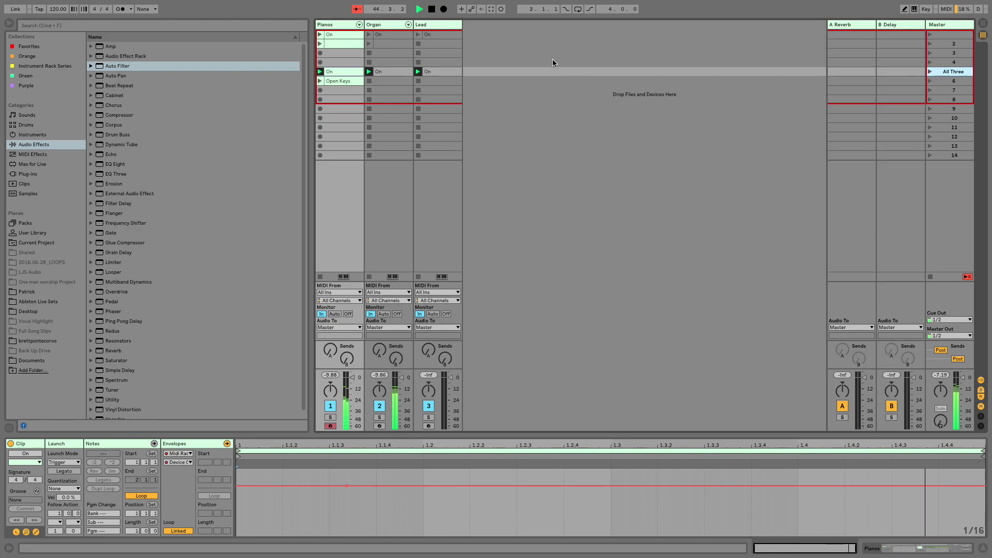
click(931, 81)
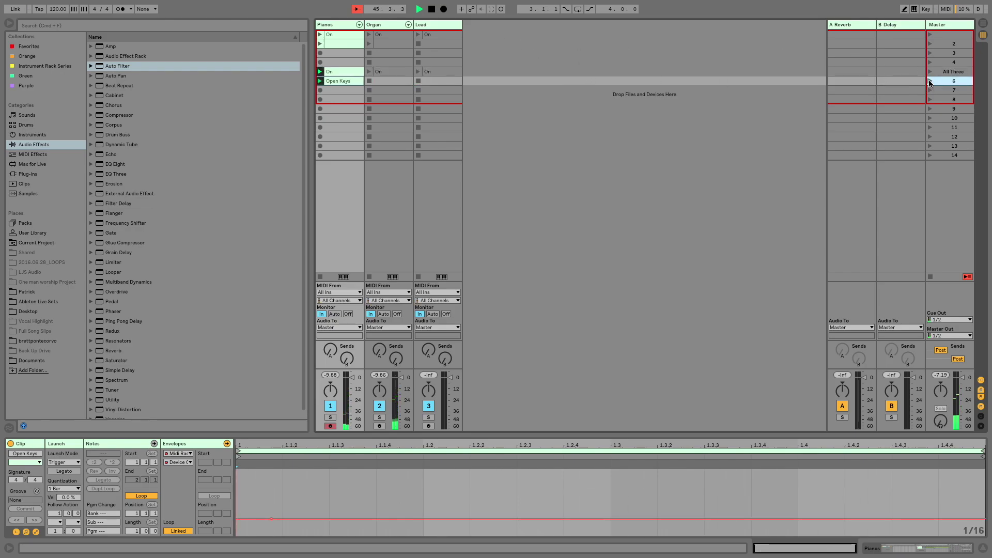
click(379, 407)
click(379, 407)
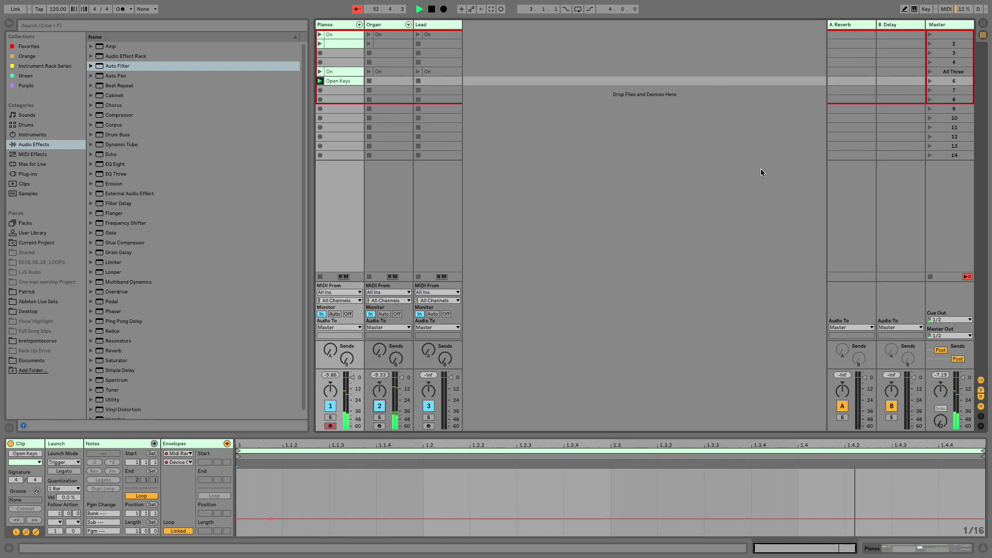
Copy the Organ track's unnamed clip from the second slot into the sixth slot
click(384, 45)
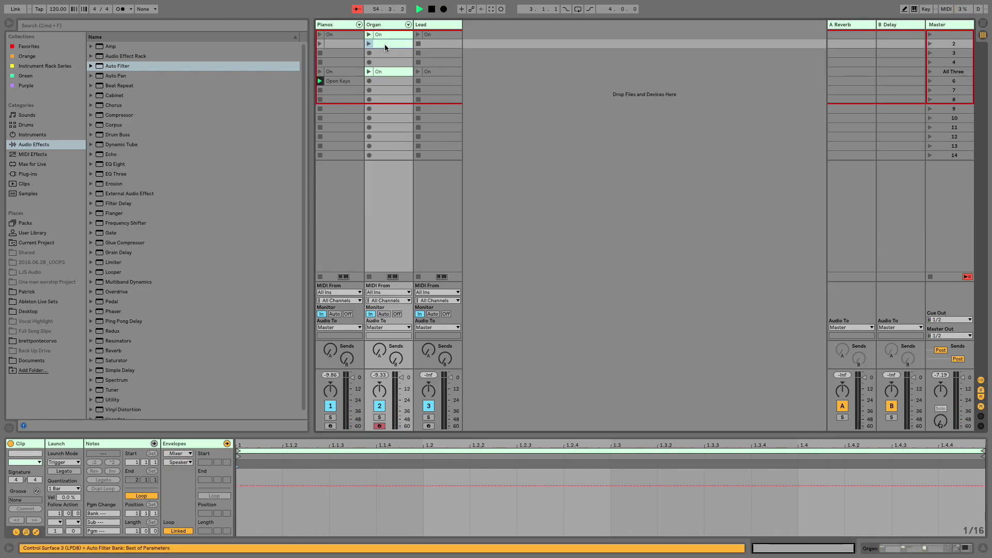
click(386, 81)
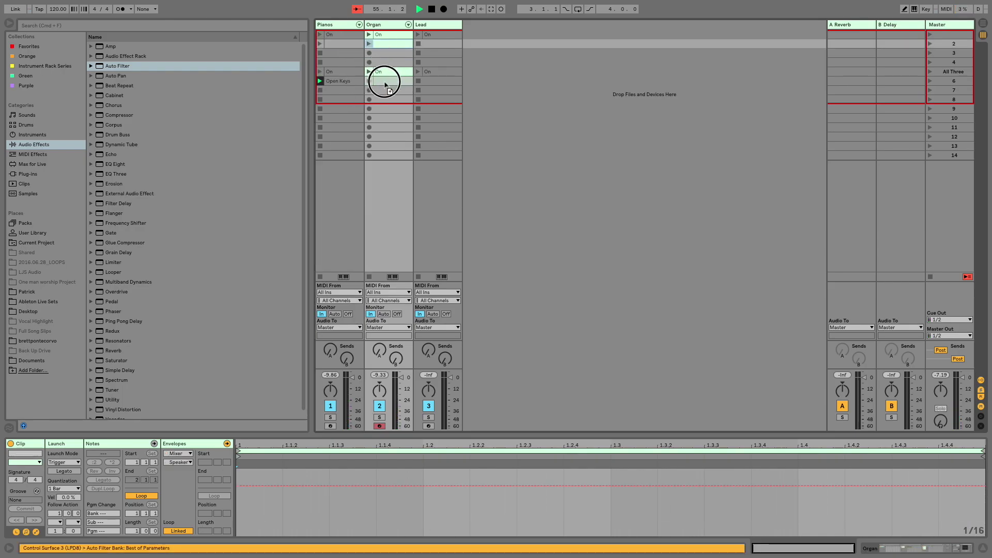
Create an empty clip in the Lead track's sixth slot and give it an Instrument Rack Chain Selector envelope
click(432, 41)
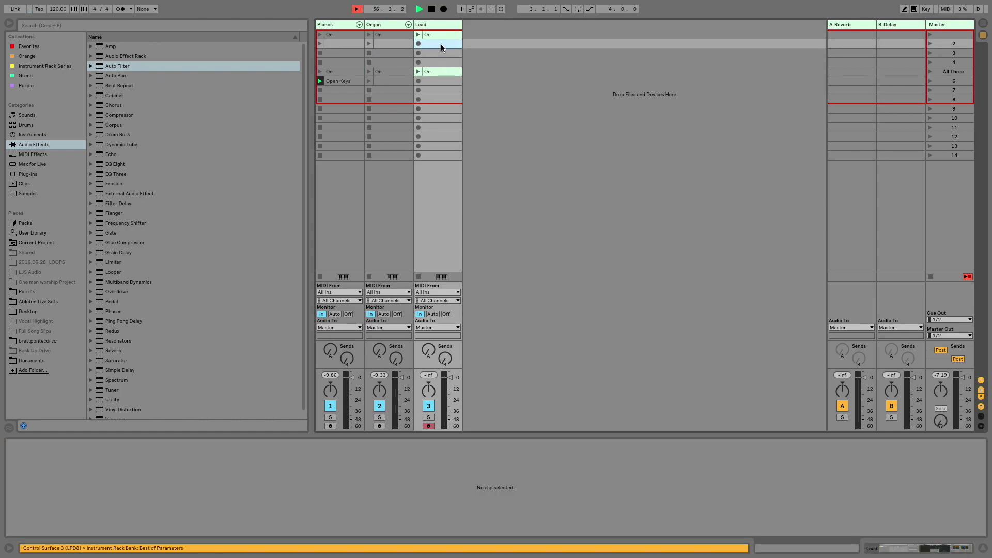
double_click(437, 80)
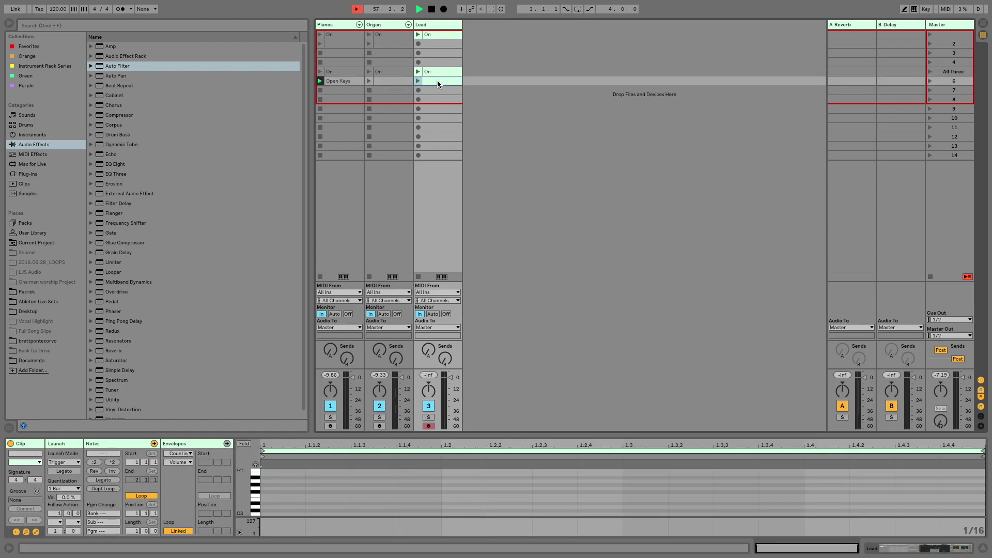
click(207, 444)
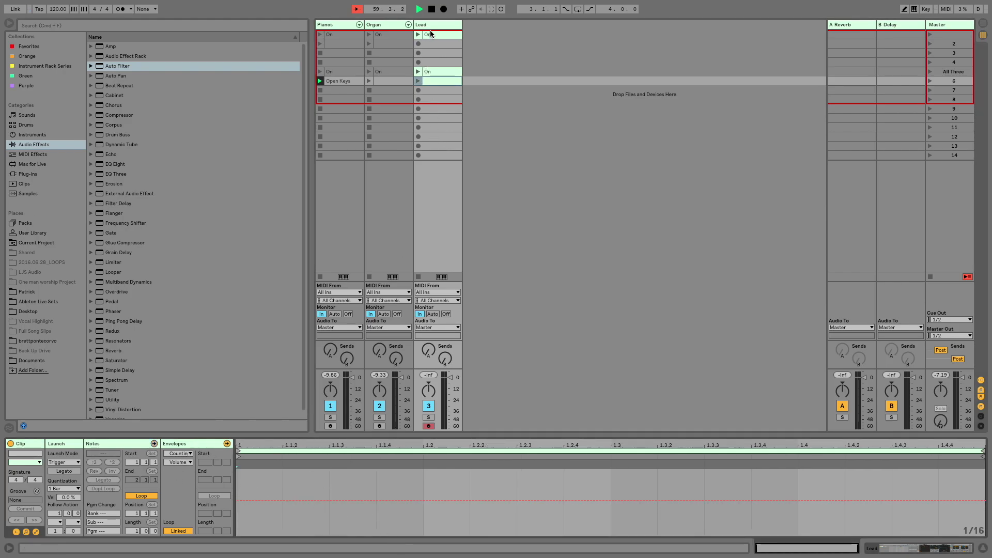
key(shift+Tab)
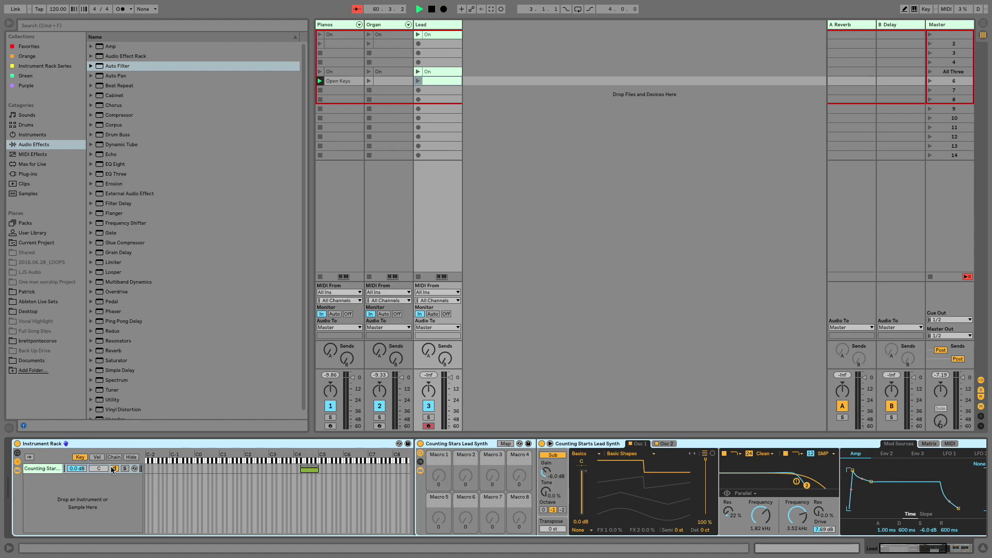
click(96, 457)
click(114, 457)
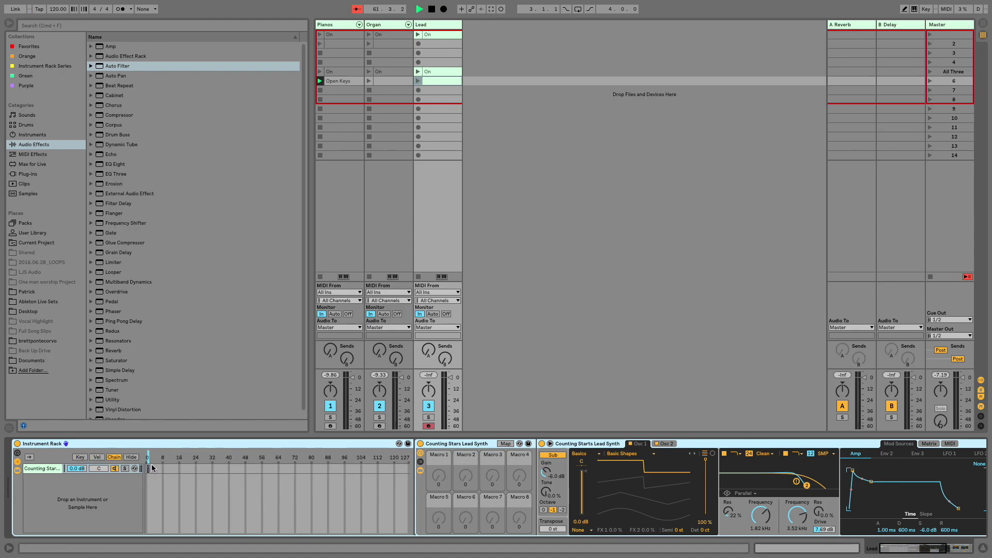
double_click(440, 80)
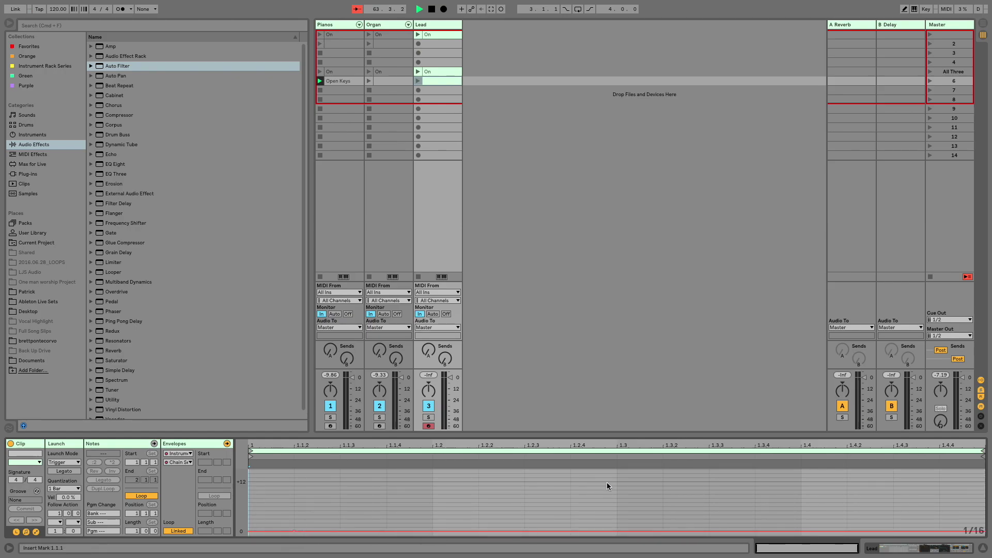
Launch the sixth scene and rename it Just Keys
click(930, 82)
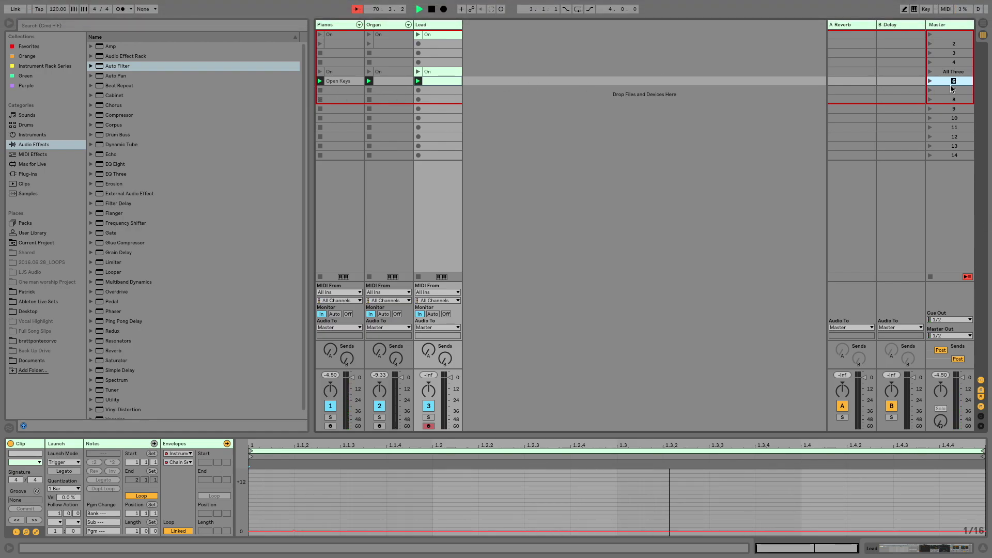
text(ust Keys)
key(Return)
Copy the Just Keys clips into the seventh scene and adjust the new Organ clip's MIDI Effect Rack Chain Selector envelope
drag(349, 82, 446, 93)
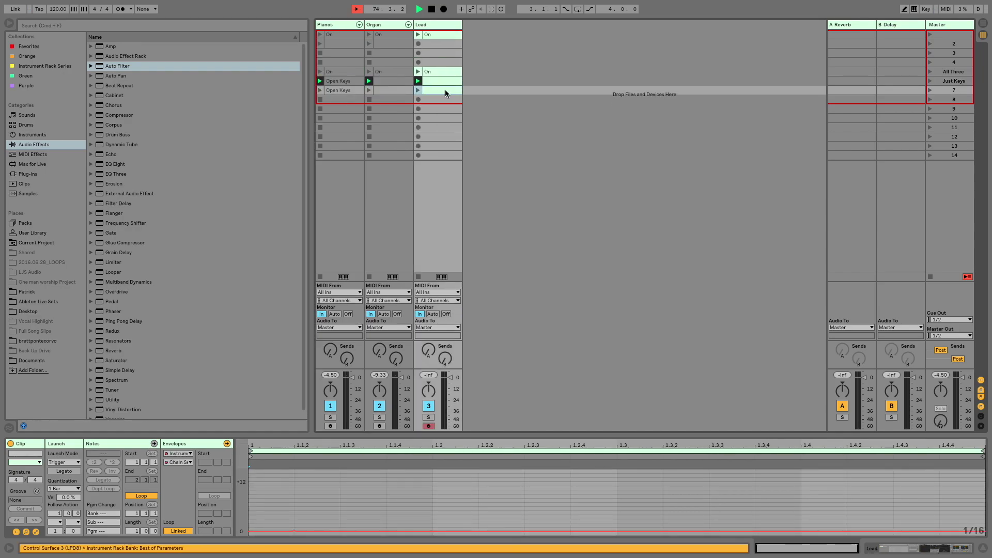
click(389, 91)
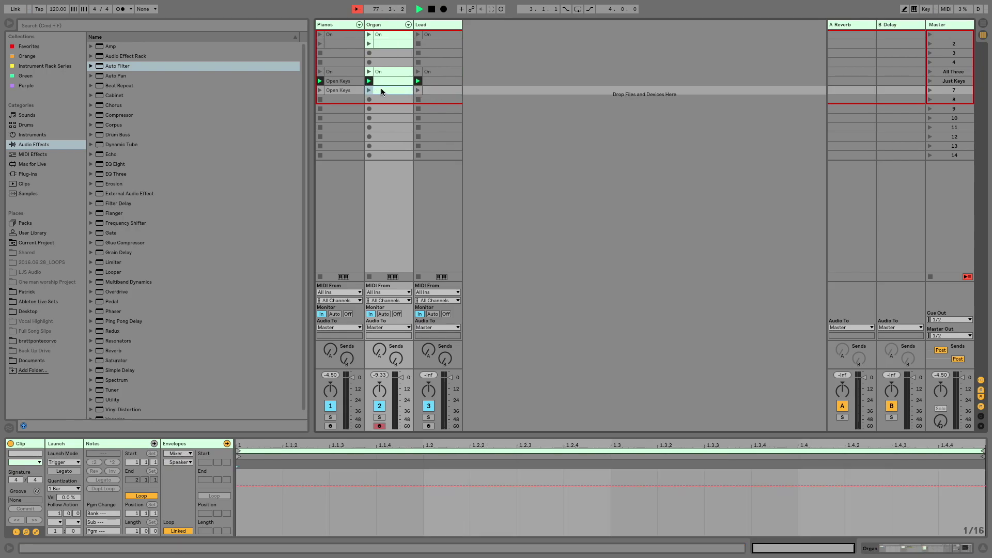
key(shift+Tab)
scroll(154, 465, left, 5)
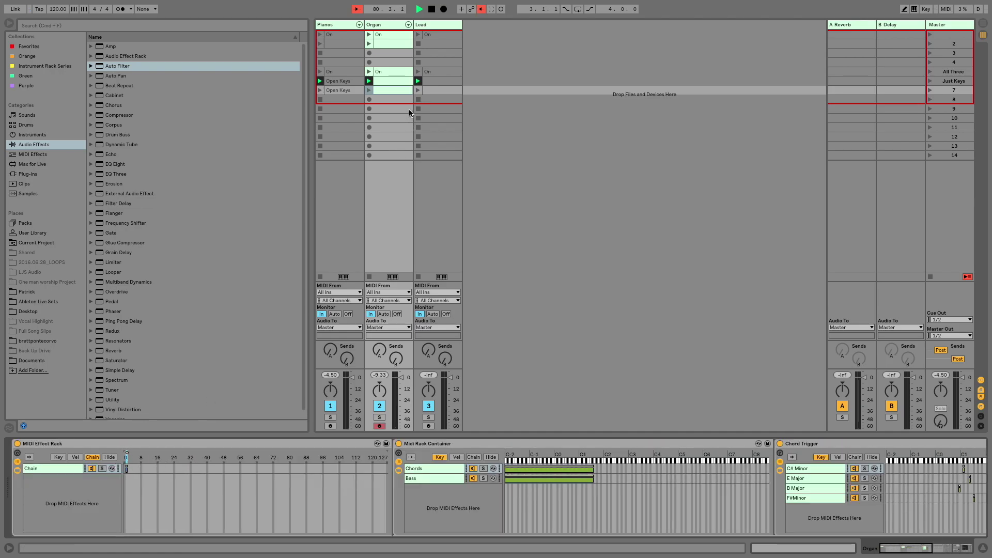
click(390, 91)
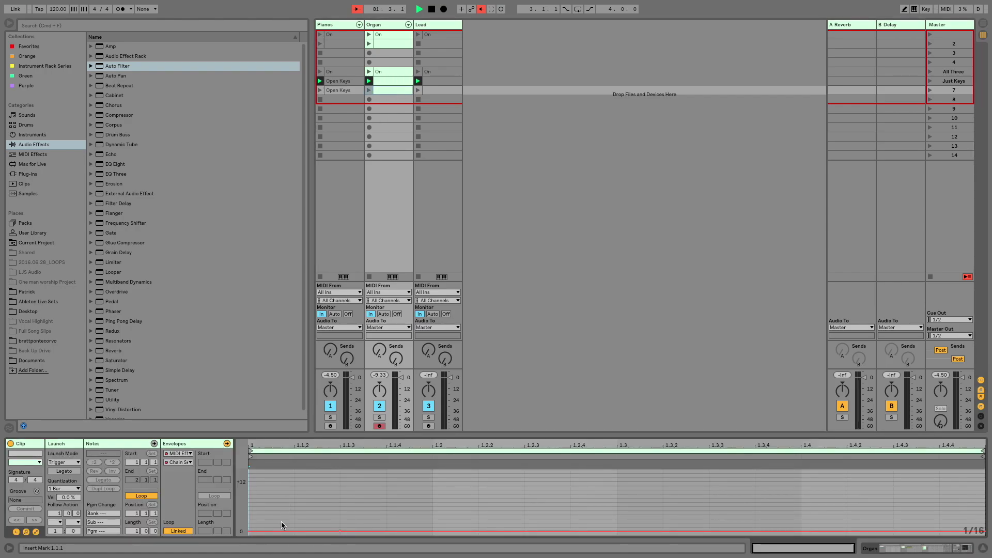
drag(341, 533, 340, 529)
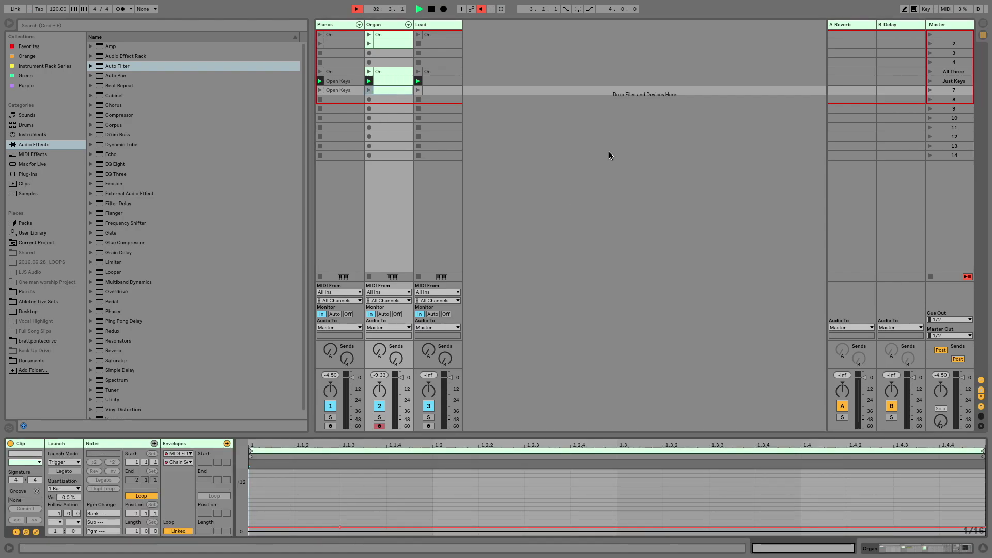
Launch the seventh scene and set its Organ clip's Device On envelope for the Midi Rack Container to off
click(930, 91)
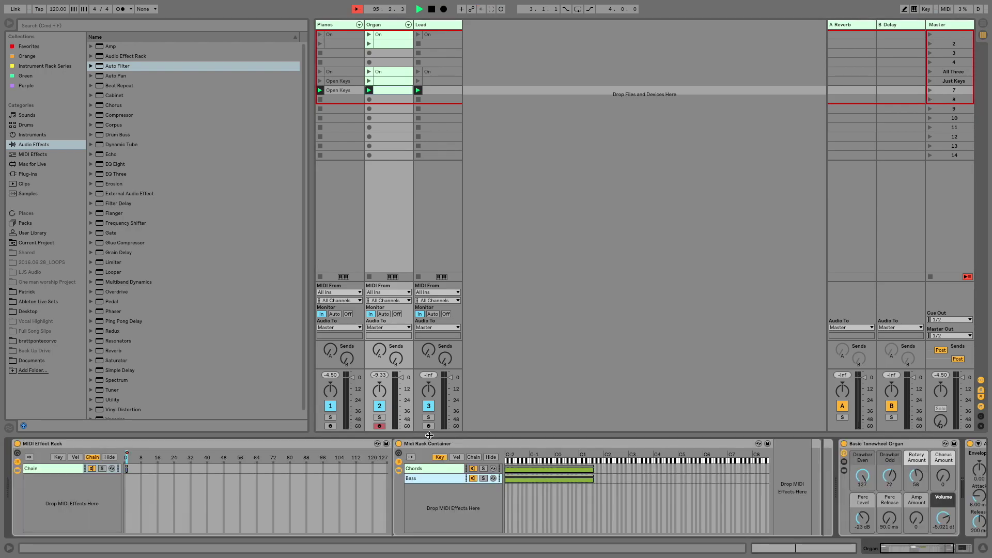
click(407, 445)
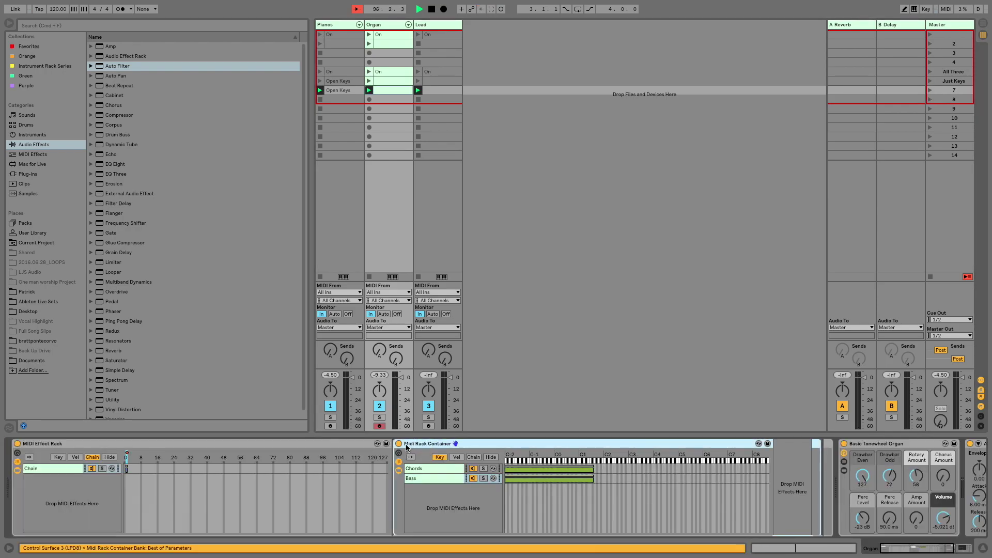
click(398, 444)
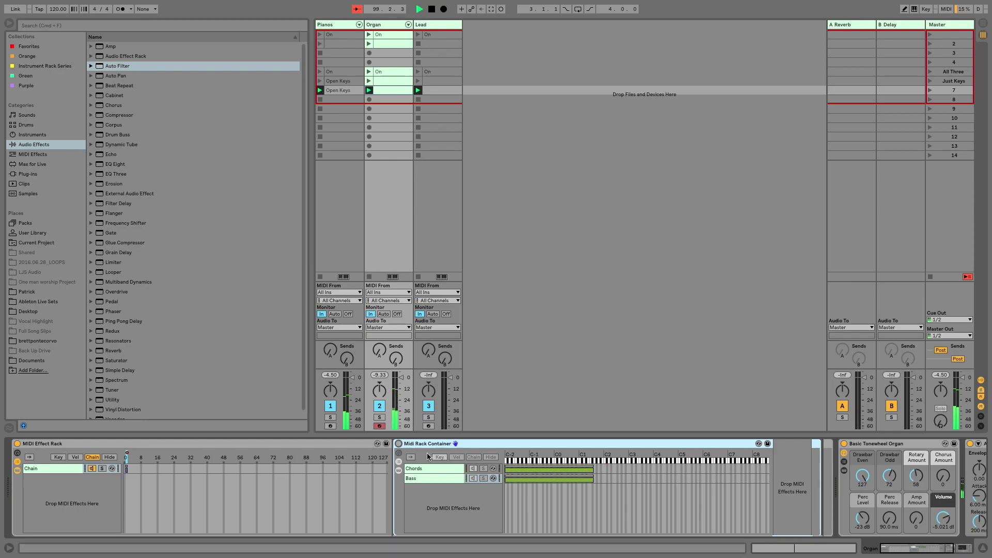
click(383, 90)
click(287, 519)
Rename the Organ track's seventh clip Open Organ
text(Open Orgra)
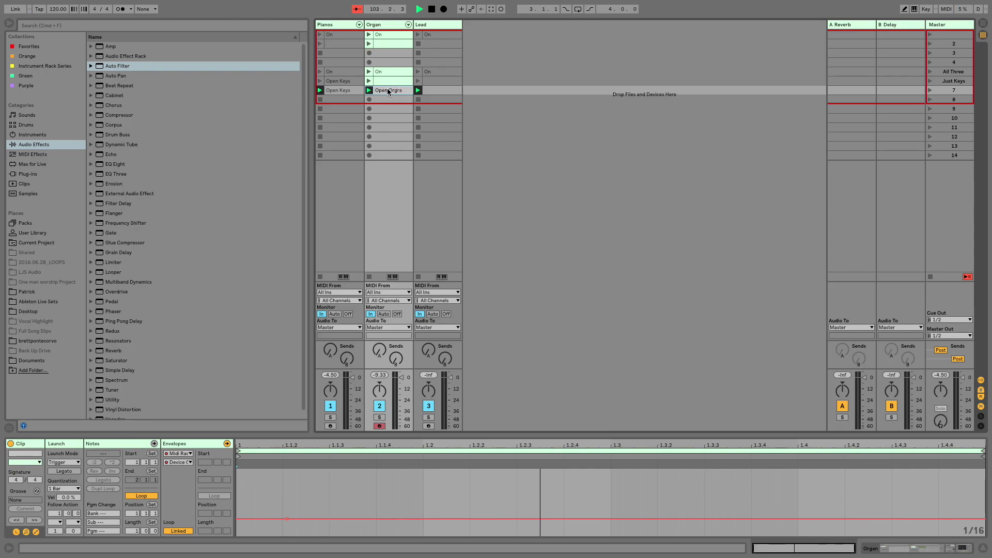
key(BackSpace)
key(BackSpace)
text(an)
key(Return)
Rename the seventh scene Keys And Organ and launch it
click(950, 91)
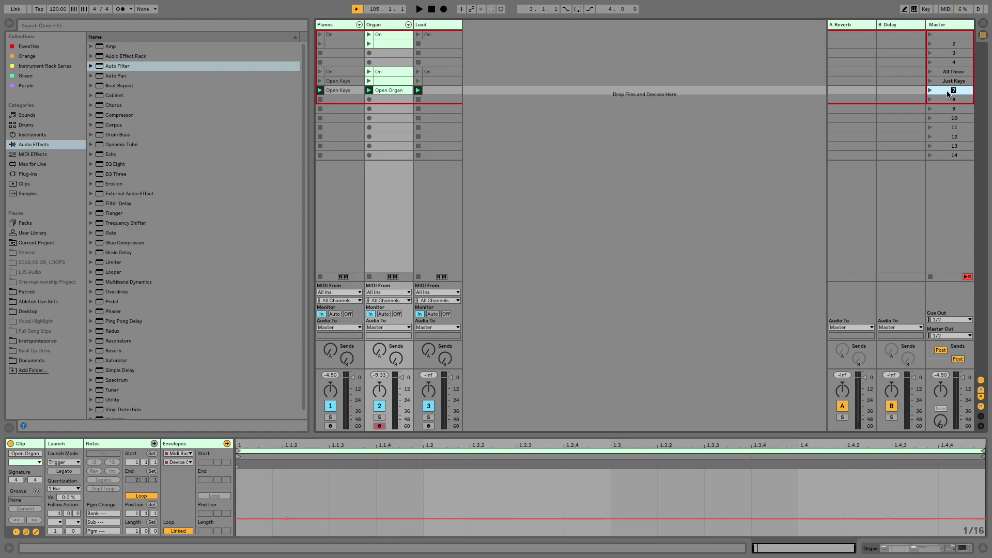
text(Keys And Organ)
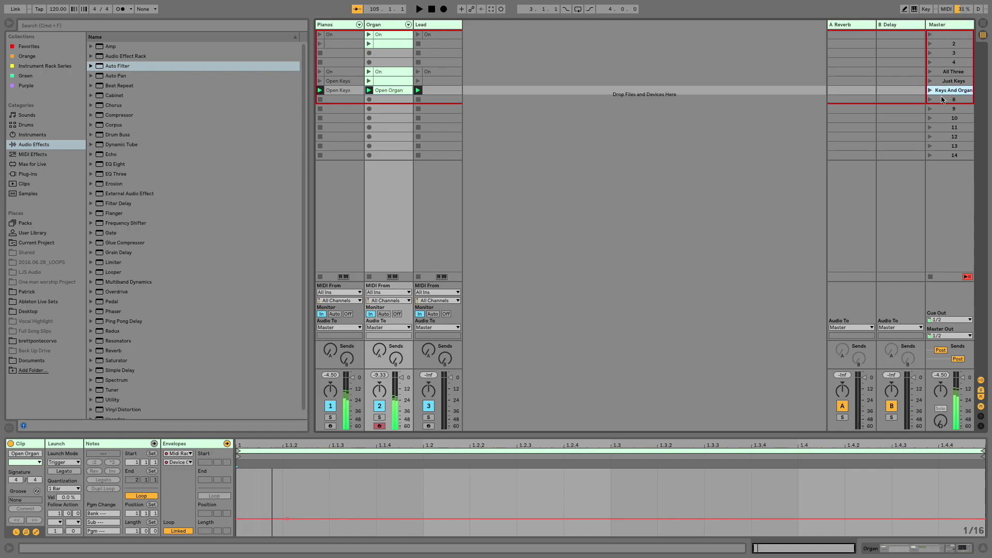
click(930, 90)
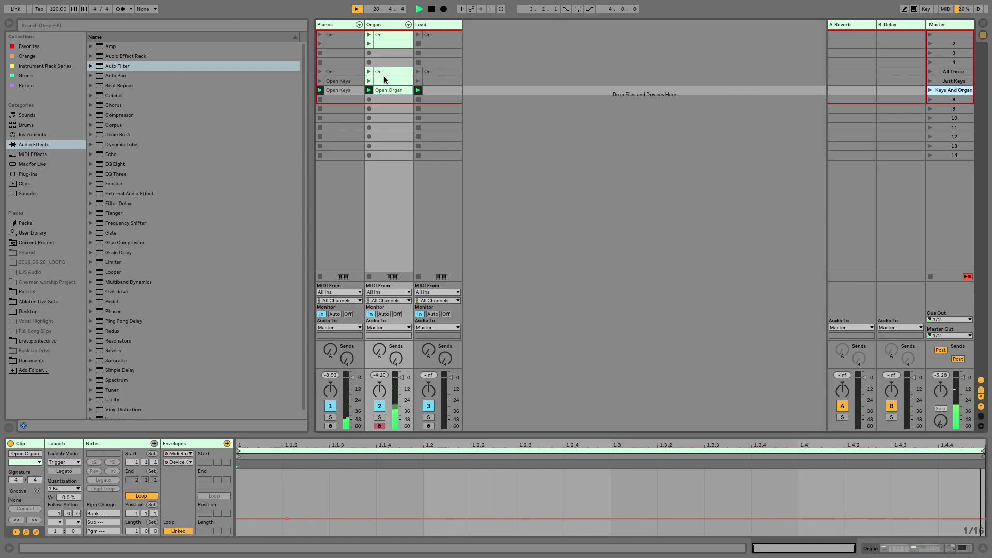
Copy the three On clips of the All Three scene into the eighth scene
key(Up)
key(Up)
key(Left)
key(shift+Right)
key(shift+Right)
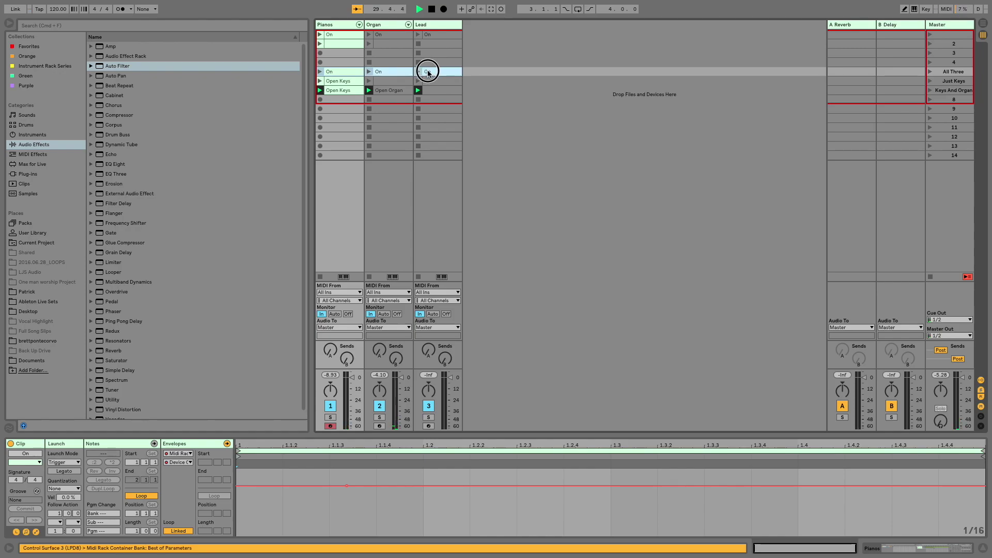
drag(343, 73, 339, 99)
Launch the fifth through eighth scenes in order to audition the sound changes, then review the scenes one by one
click(930, 71)
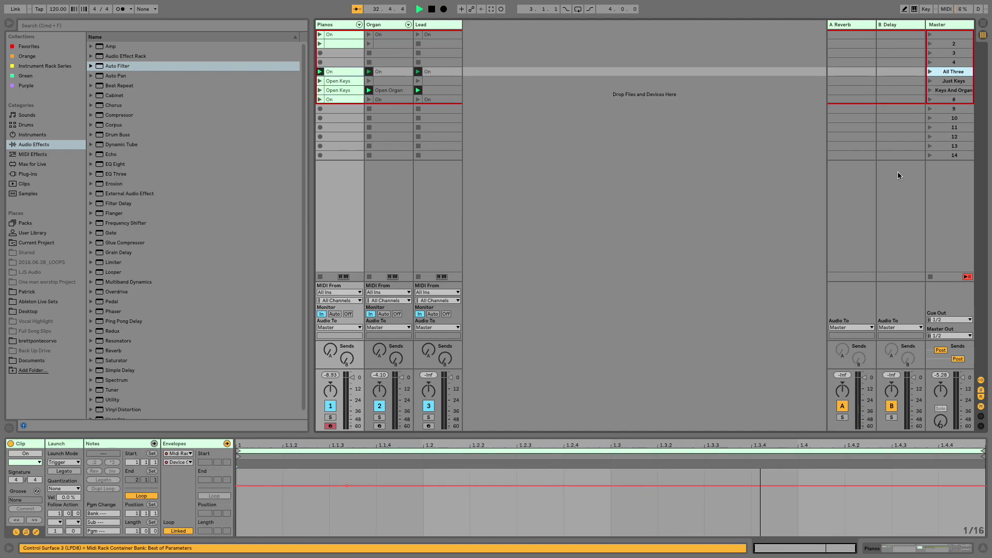
key(Down)
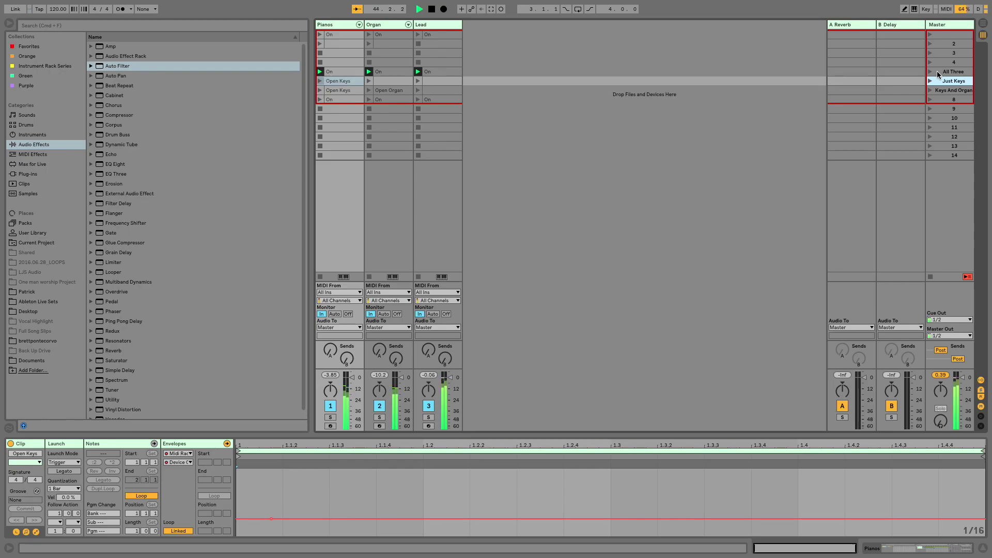
key(Return)
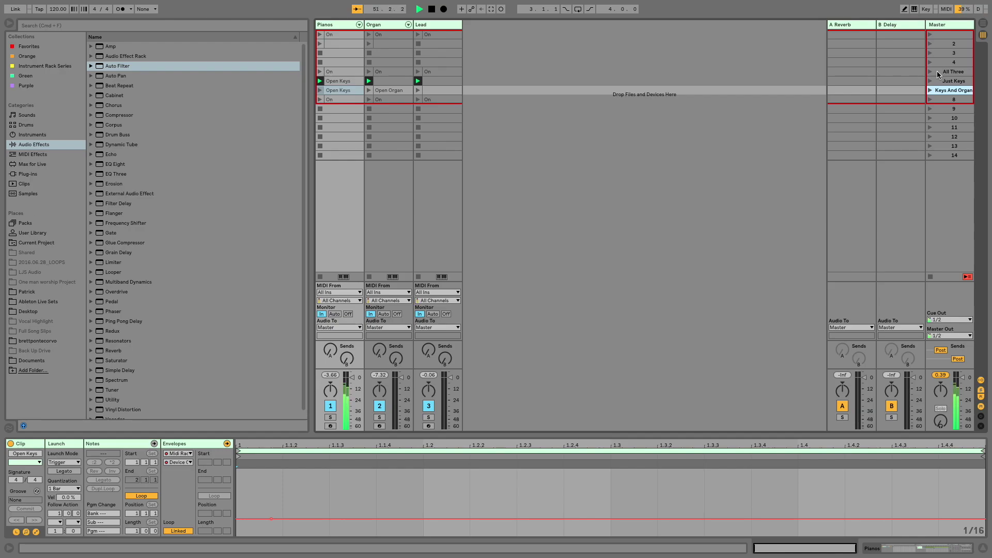
key(Return)
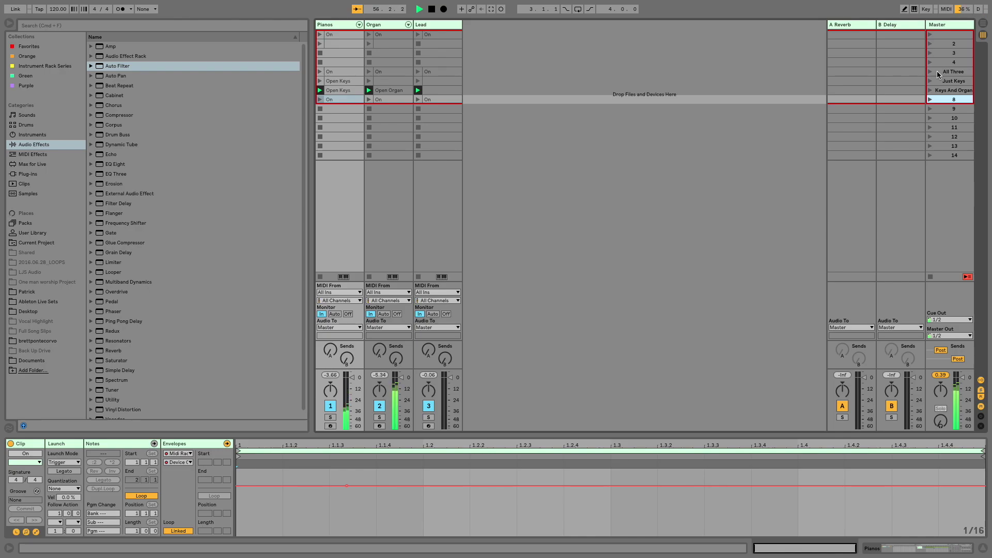
key(Return)
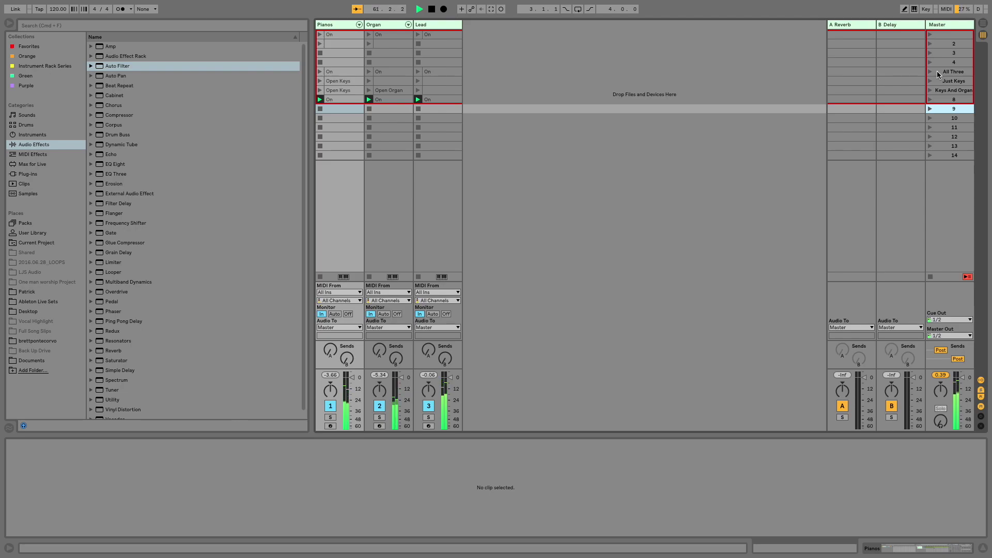
key(Up)
click(949, 73)
click(952, 81)
click(951, 90)
click(951, 99)
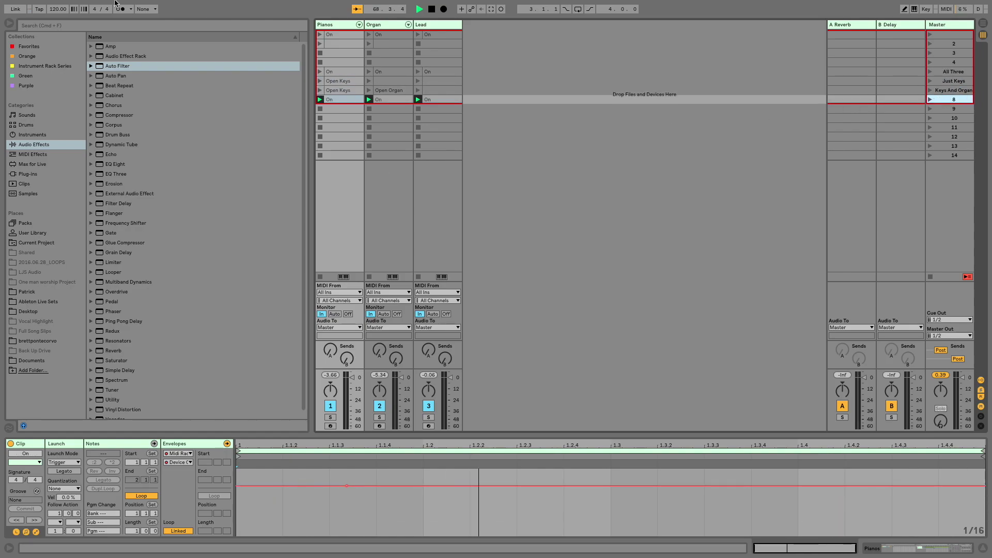